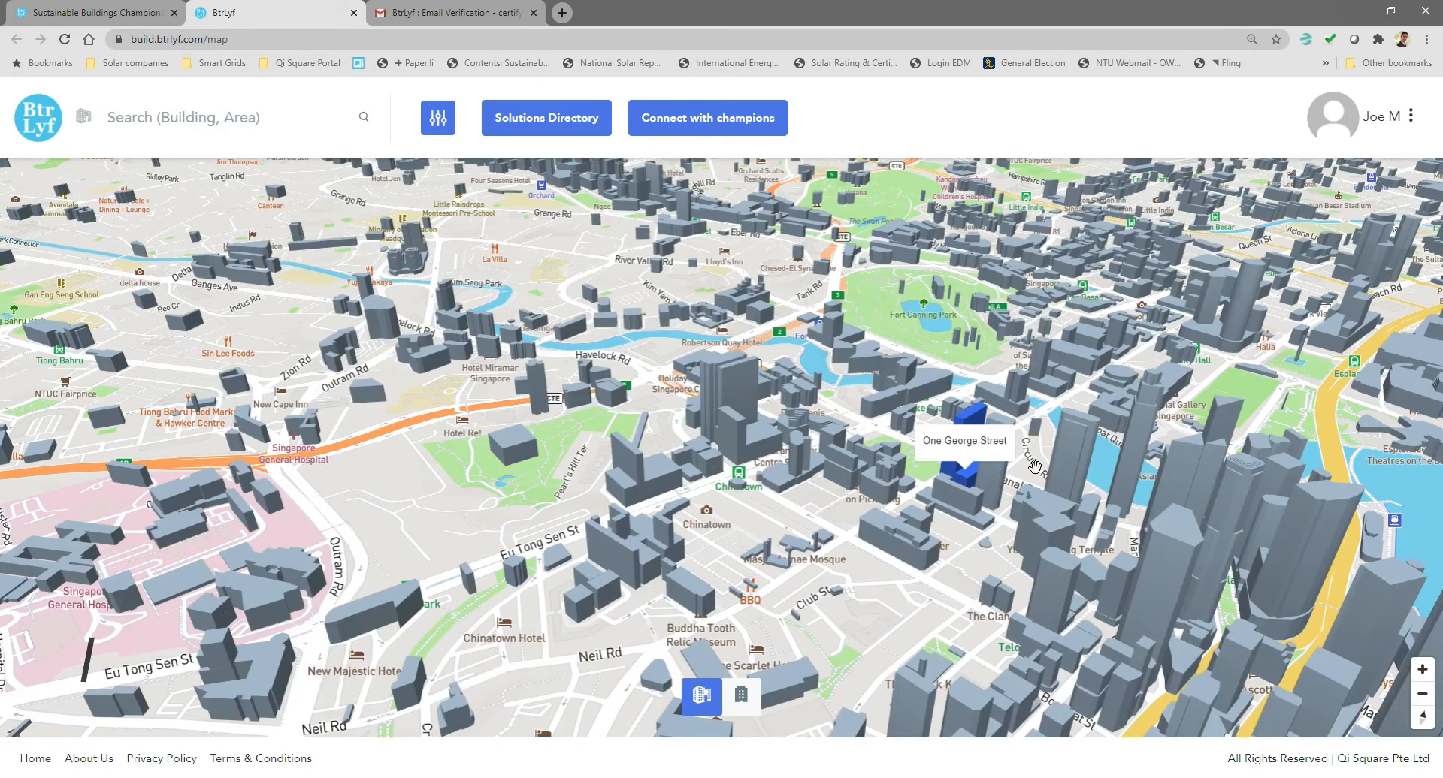
Step: Select the CapitaGreen building on the map, view its details and open its data entry form
click(1150, 567)
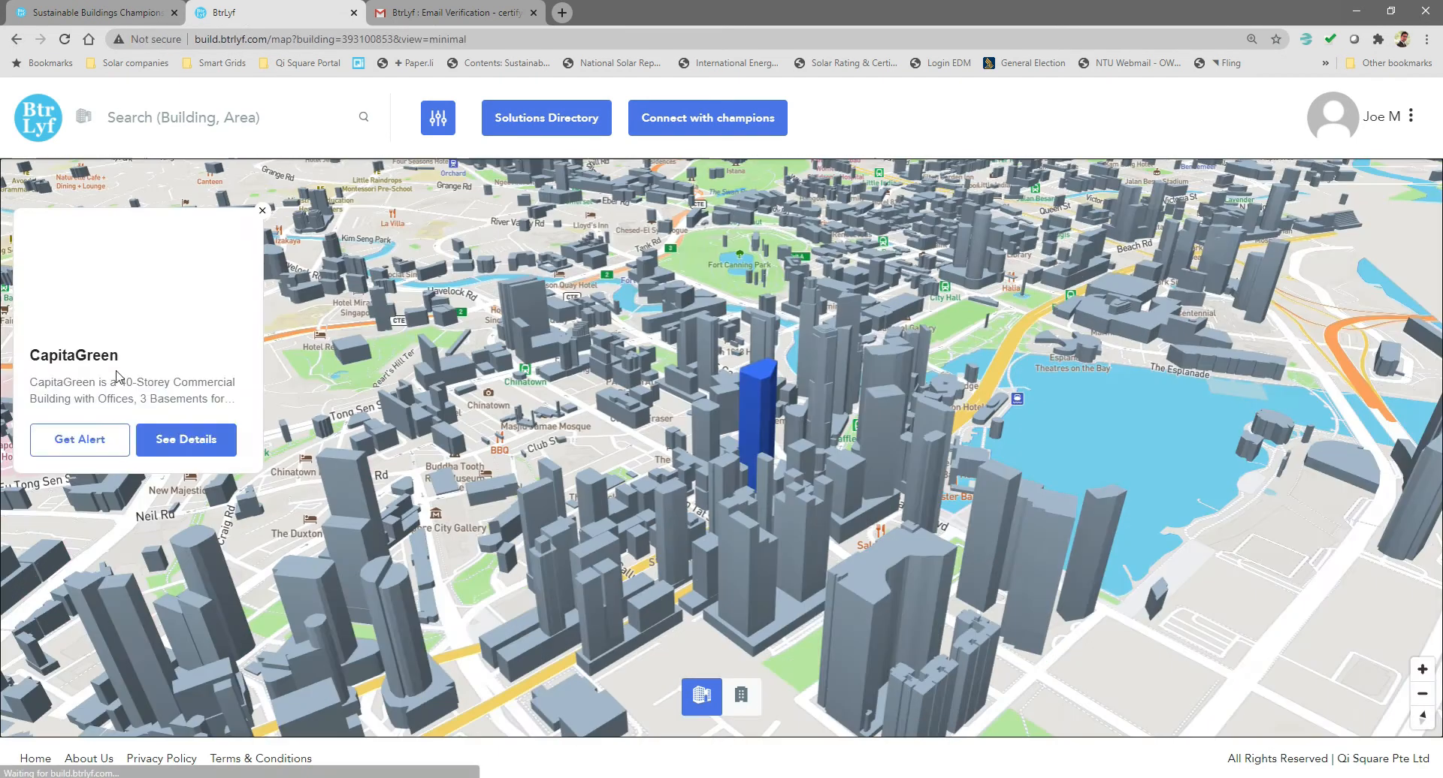
click(186, 439)
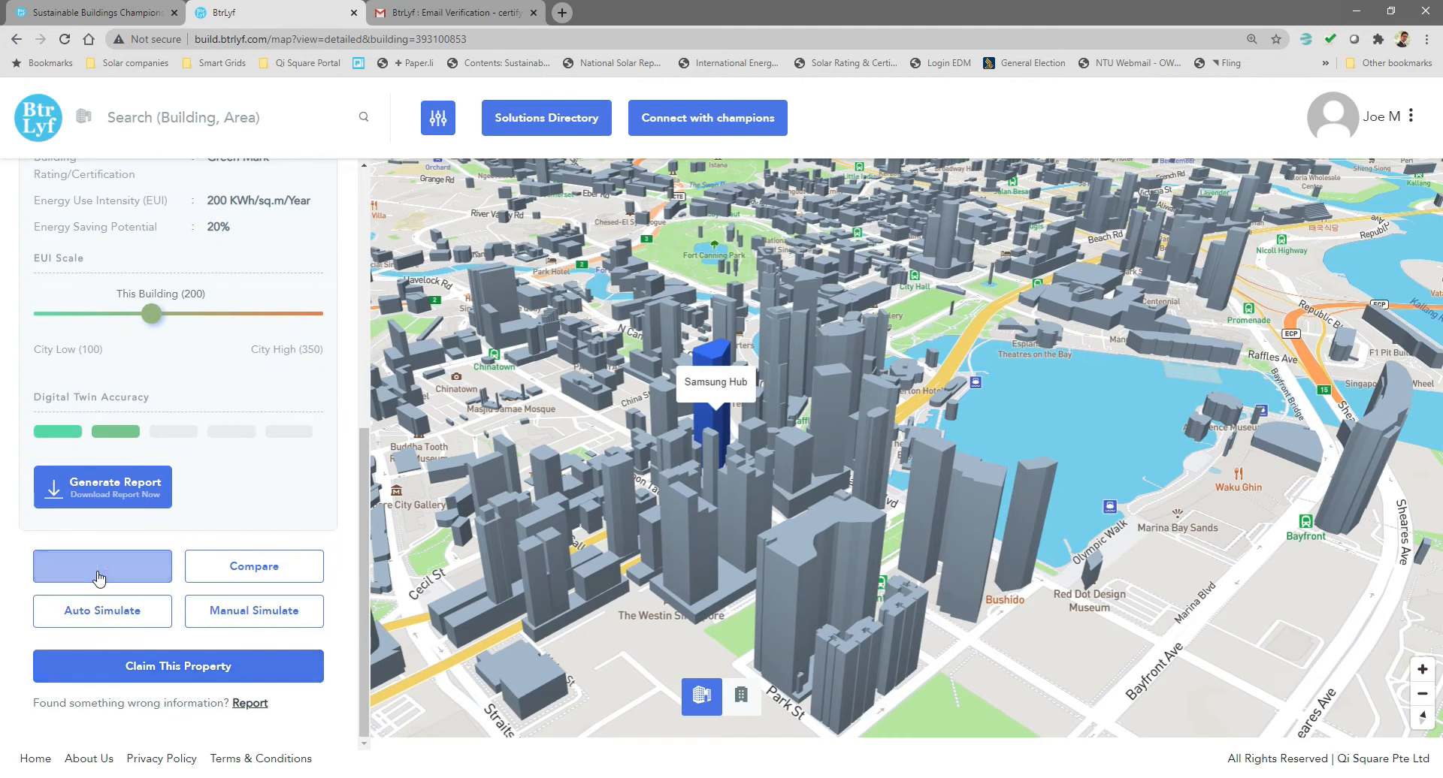
click(98, 577)
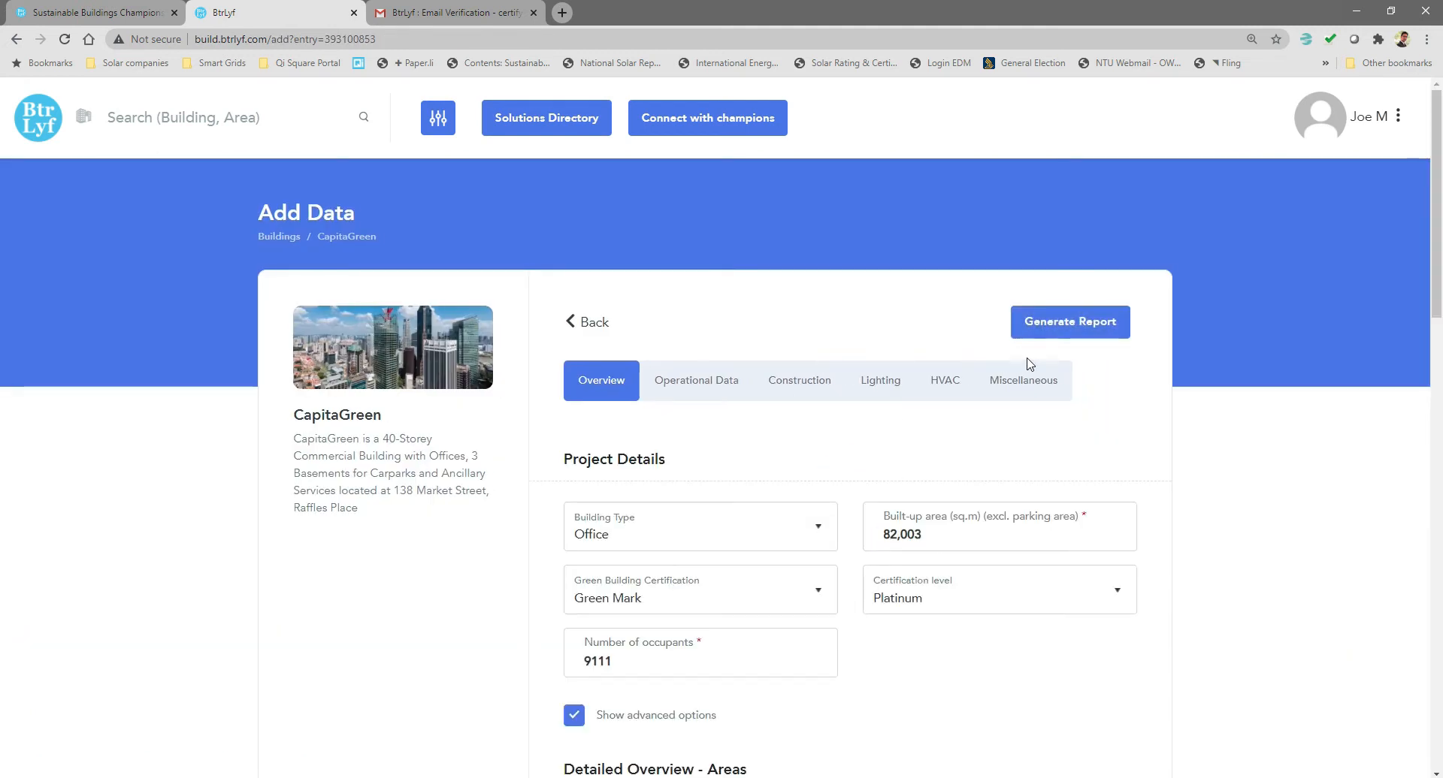
Step: Generate the baseline energy analysis report for CapitaGreen and review its consumption and demand charts
click(1102, 323)
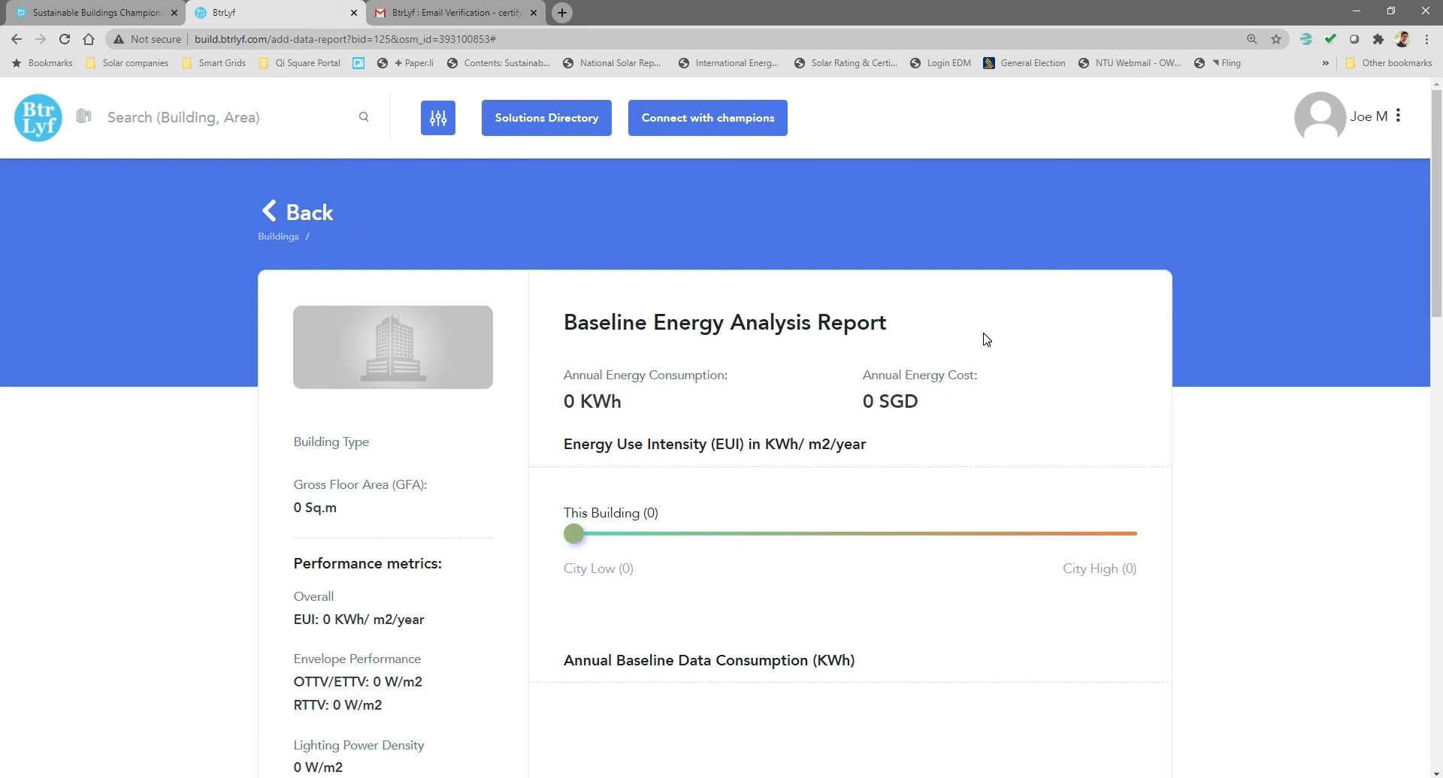
scroll(985, 339, down, 5)
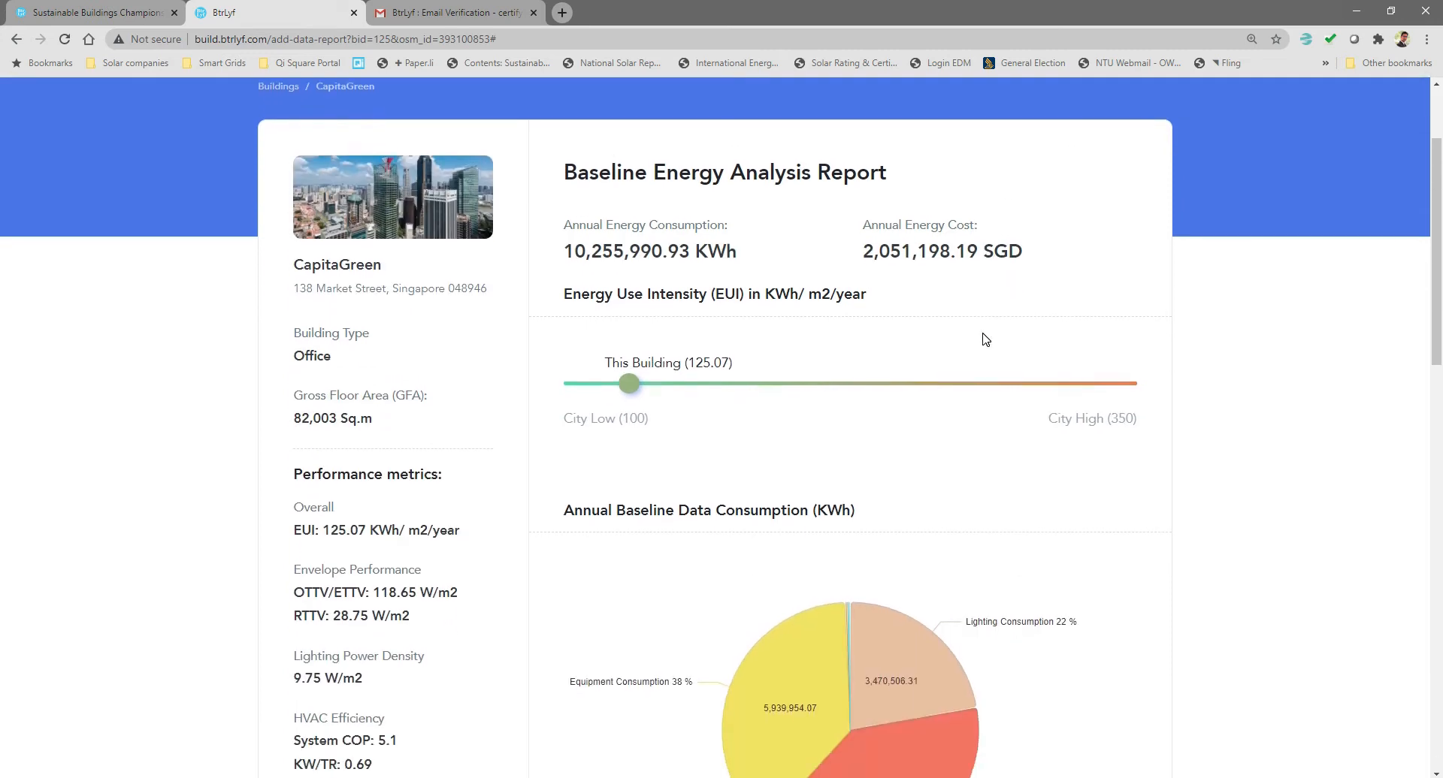
scroll(985, 339, down, 11)
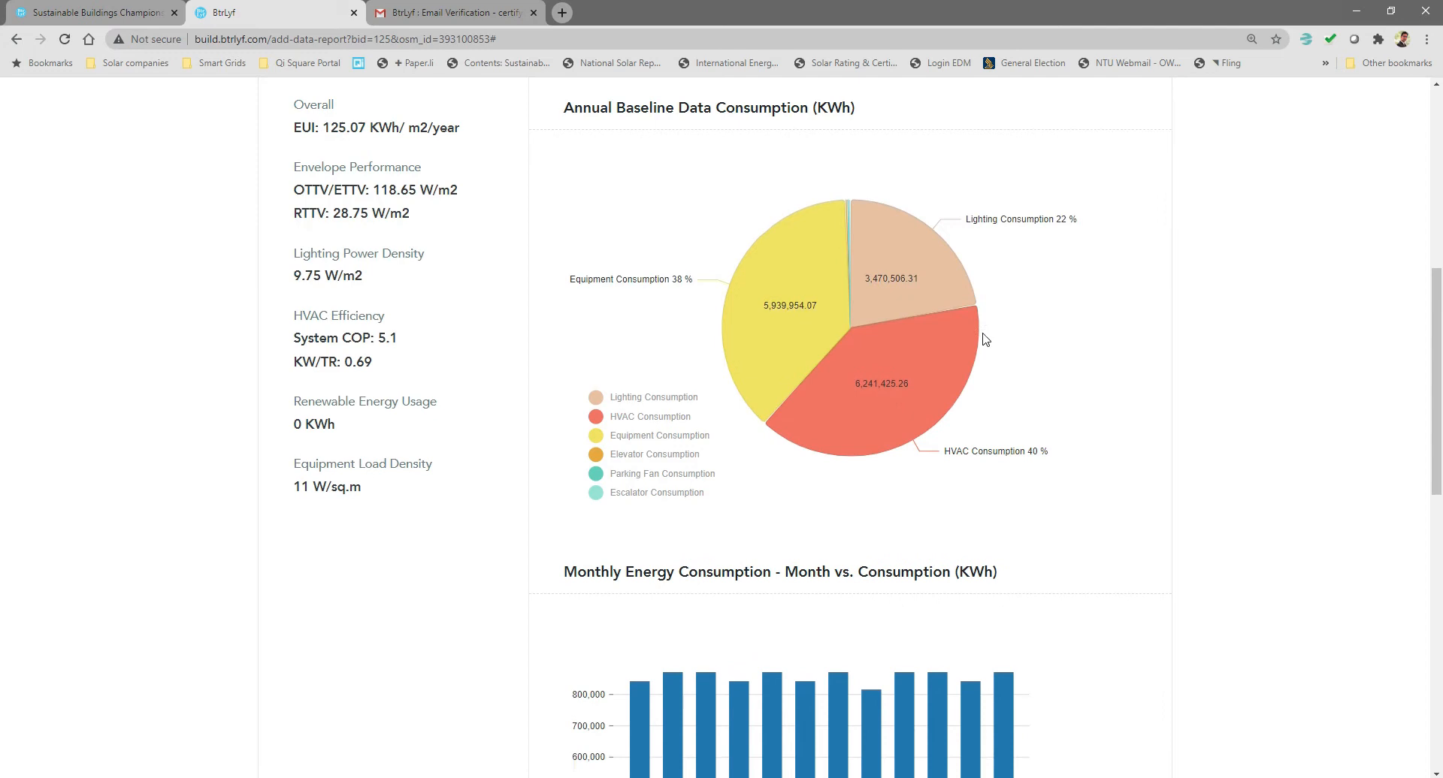
scroll(985, 339, down, 3)
scroll(985, 339, up, 18)
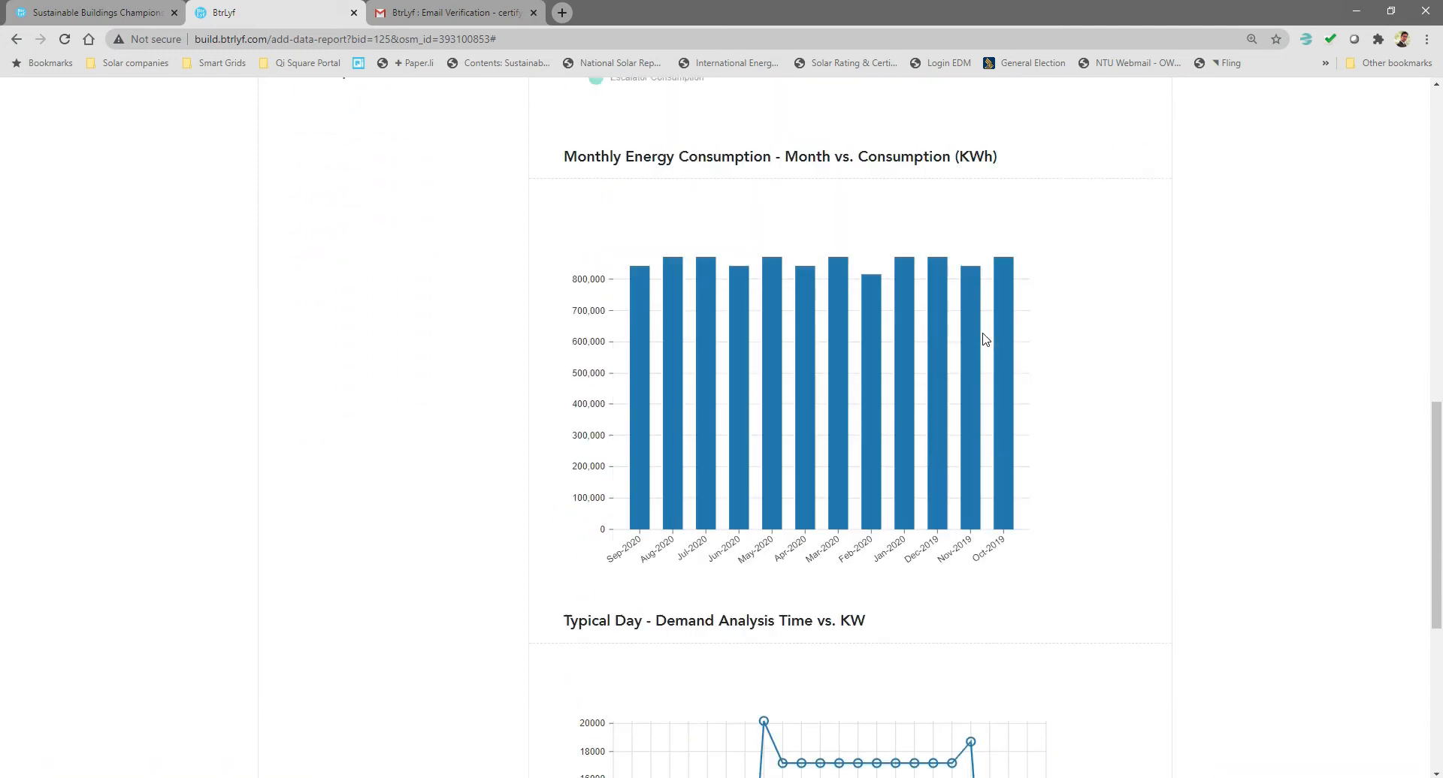
scroll(985, 339, up, 3)
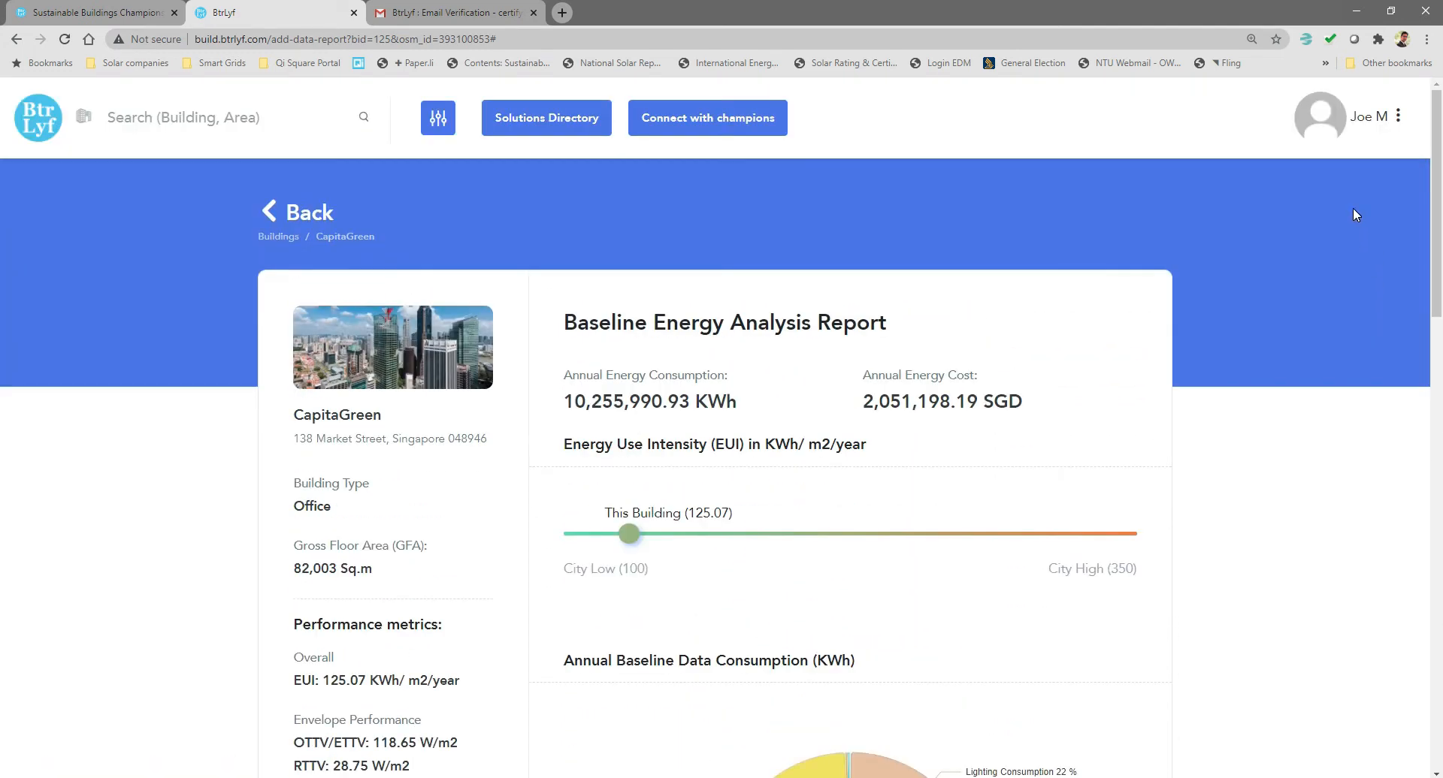
Step: Log out of the current account and open the form for creating a new account
click(1322, 121)
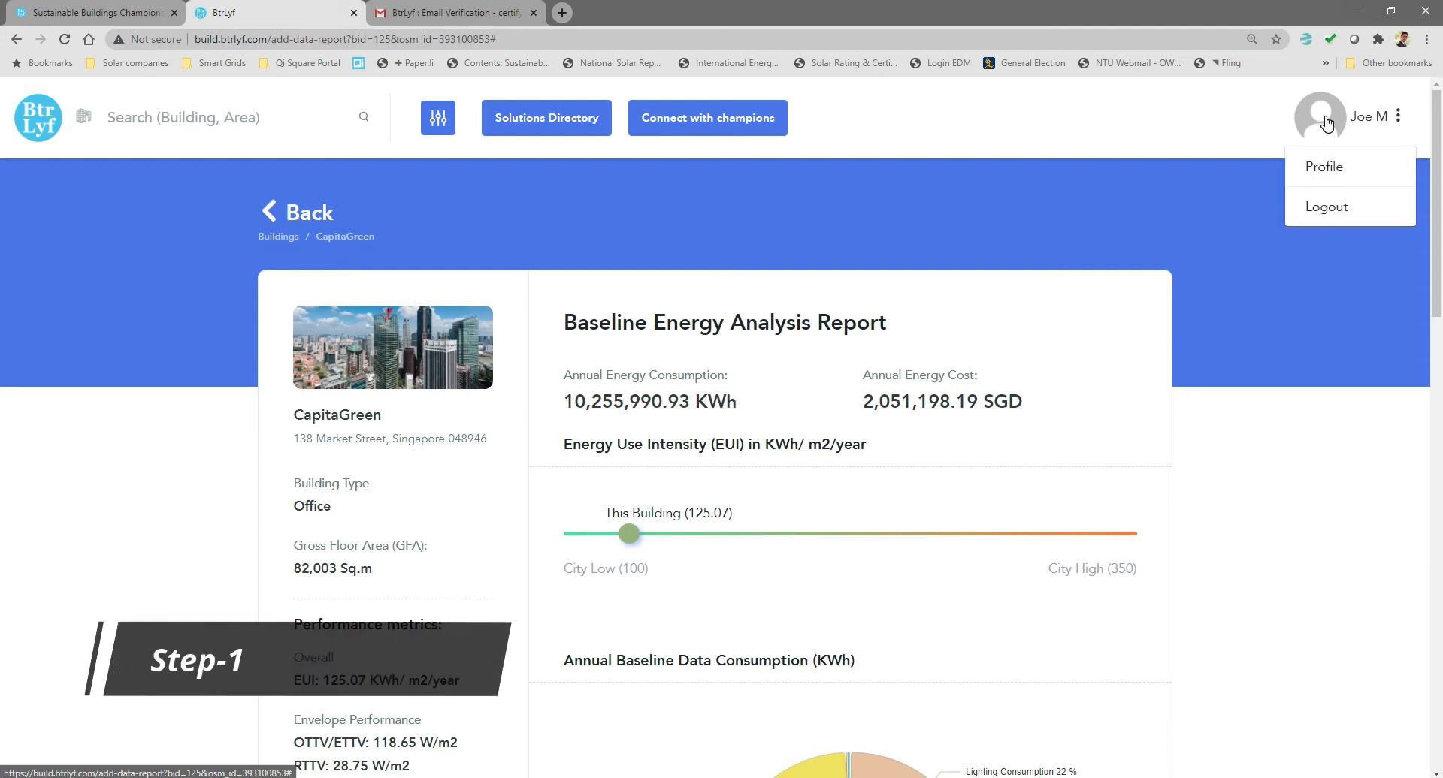
click(1327, 208)
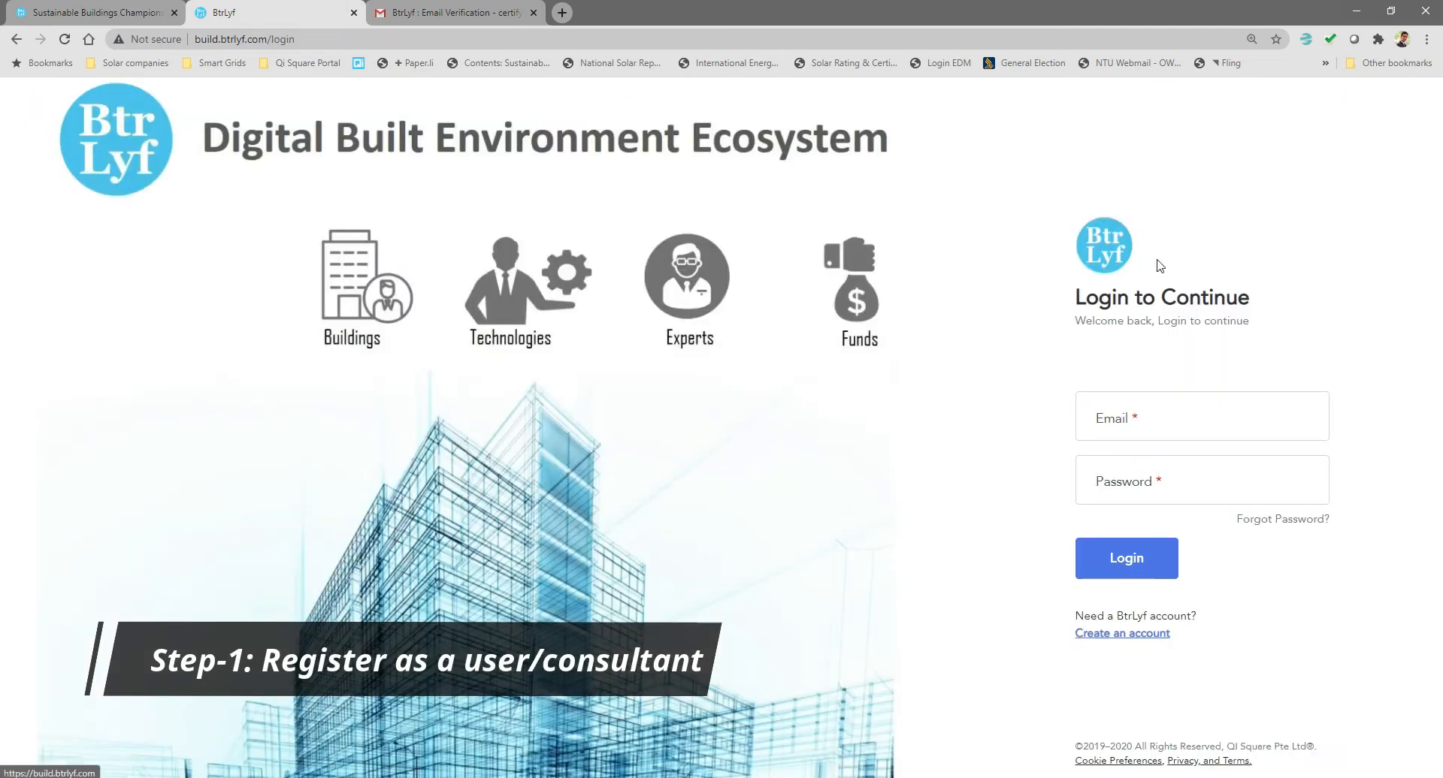
click(1116, 635)
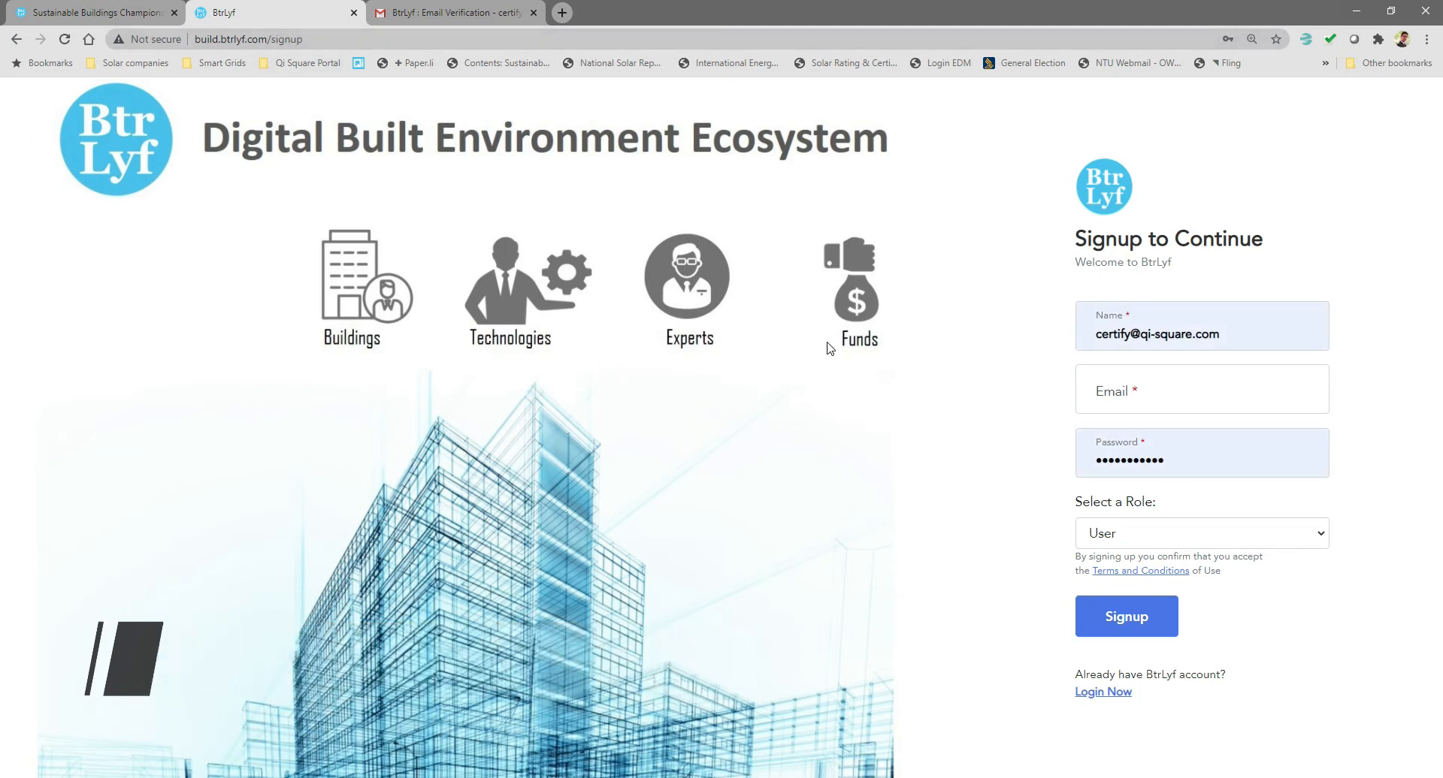
Step: Examine the sign-up form's name field and the Consultant and User role choices without changing them
click(1154, 331)
click(1308, 257)
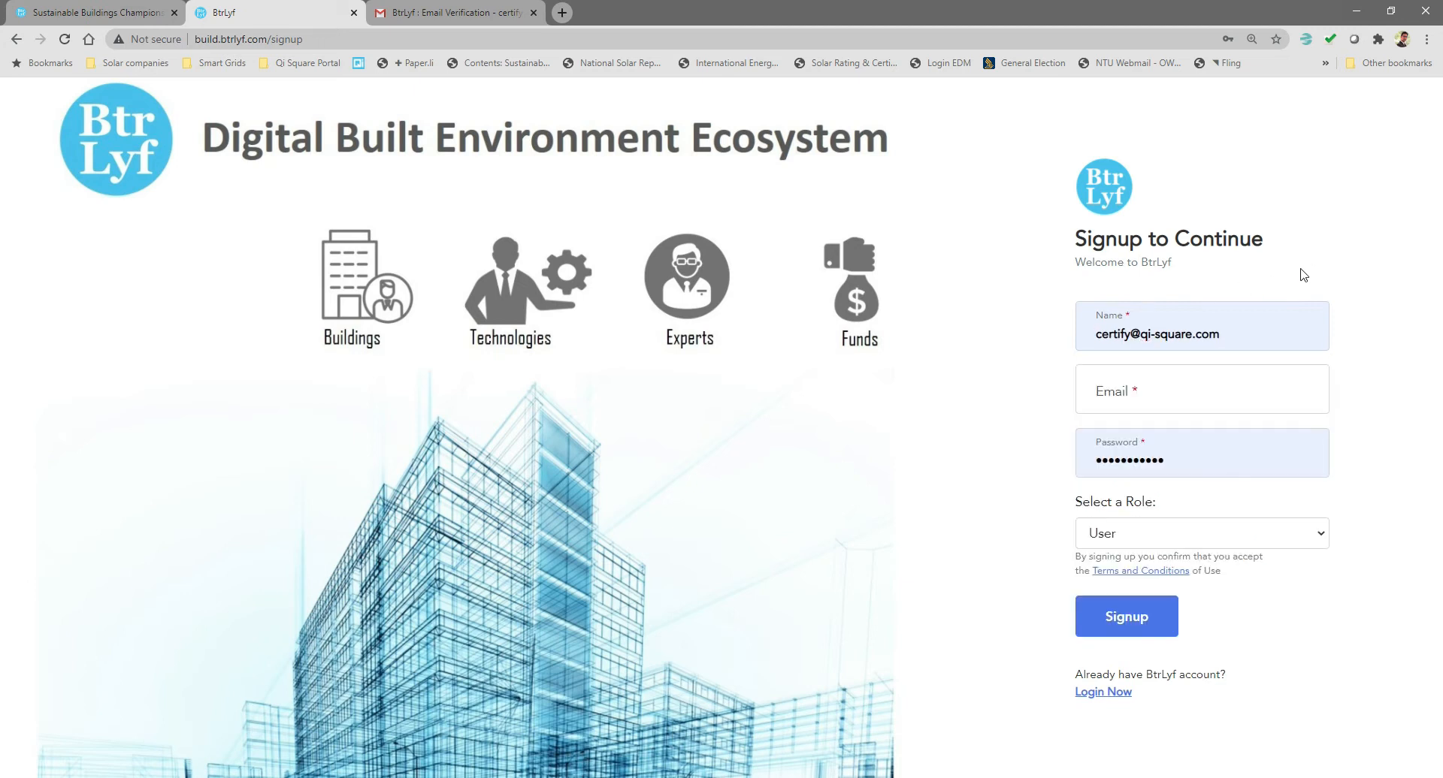
click(1136, 543)
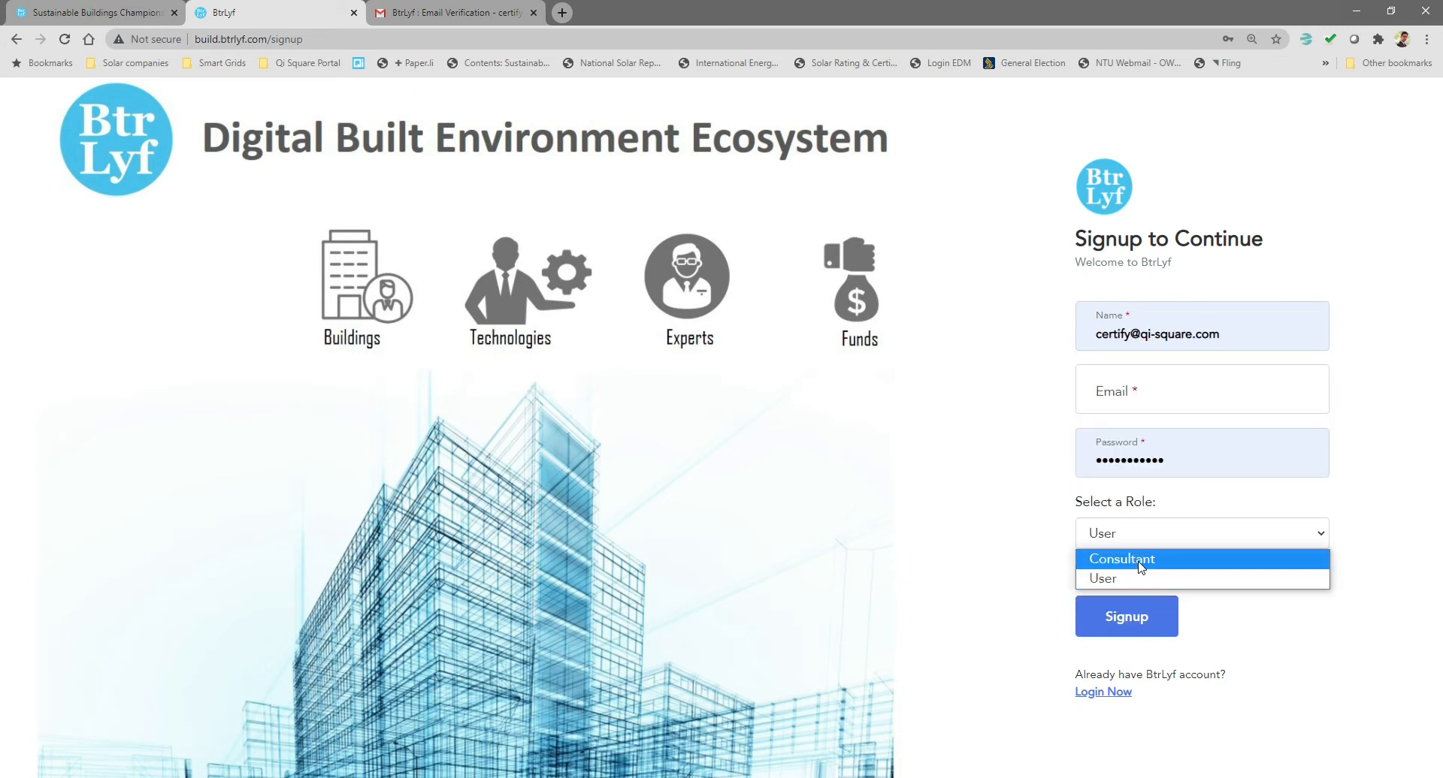
click(1273, 623)
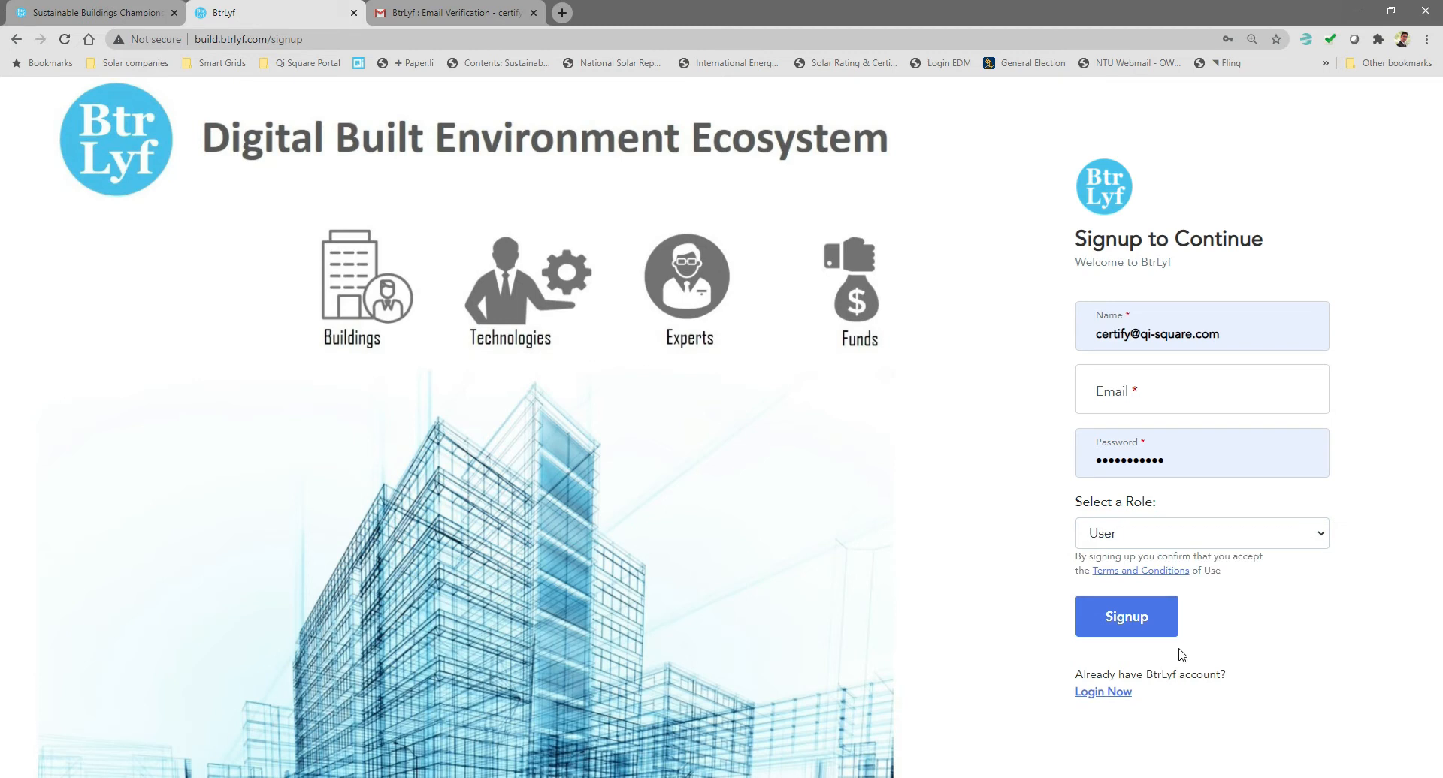
Step: Switch to Gmail and read the BtrLyf email verification message and the newer welcome message
click(444, 14)
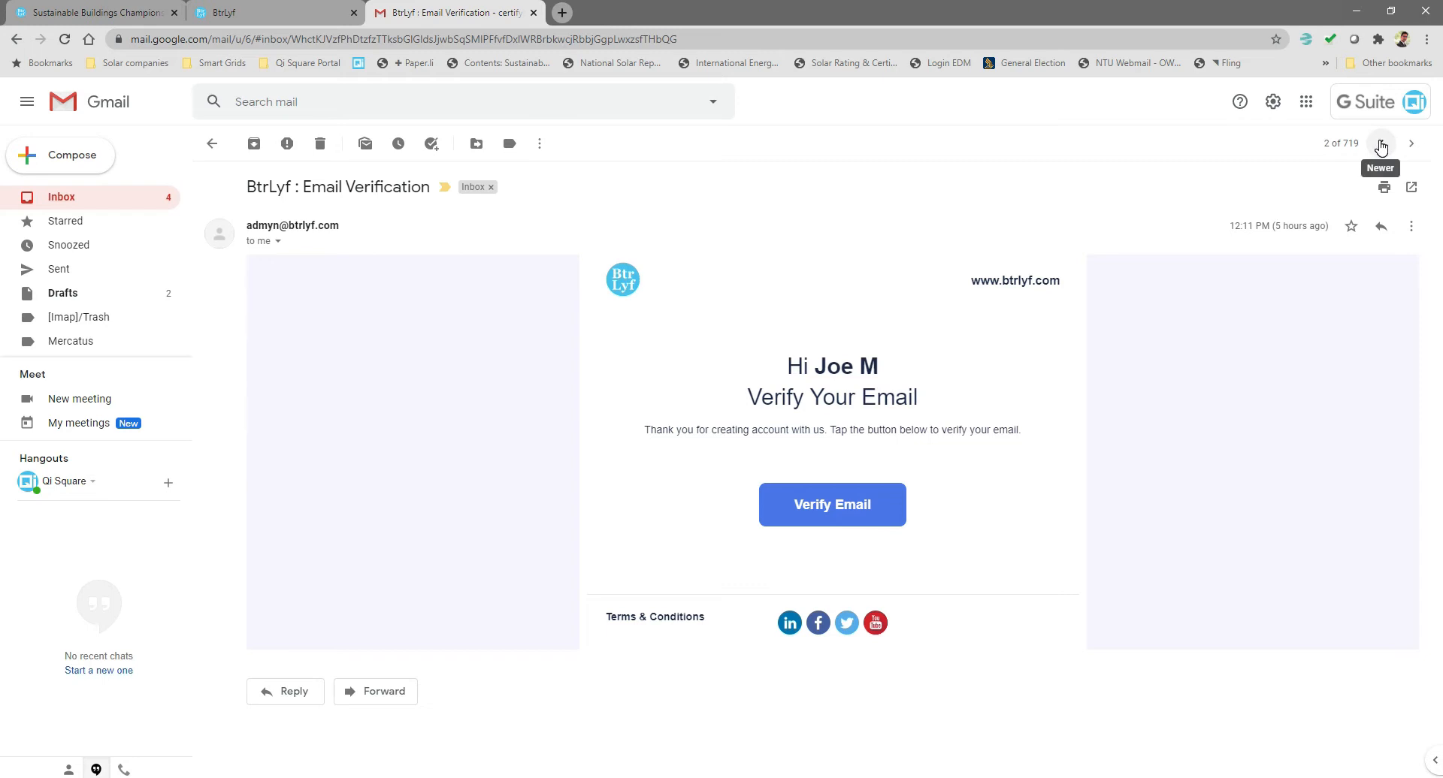
click(1381, 145)
scroll(548, 306, down, 4)
scroll(549, 304, up, 4)
Step: Switch back to BtrLyf and log in with the saved account credentials
click(239, 14)
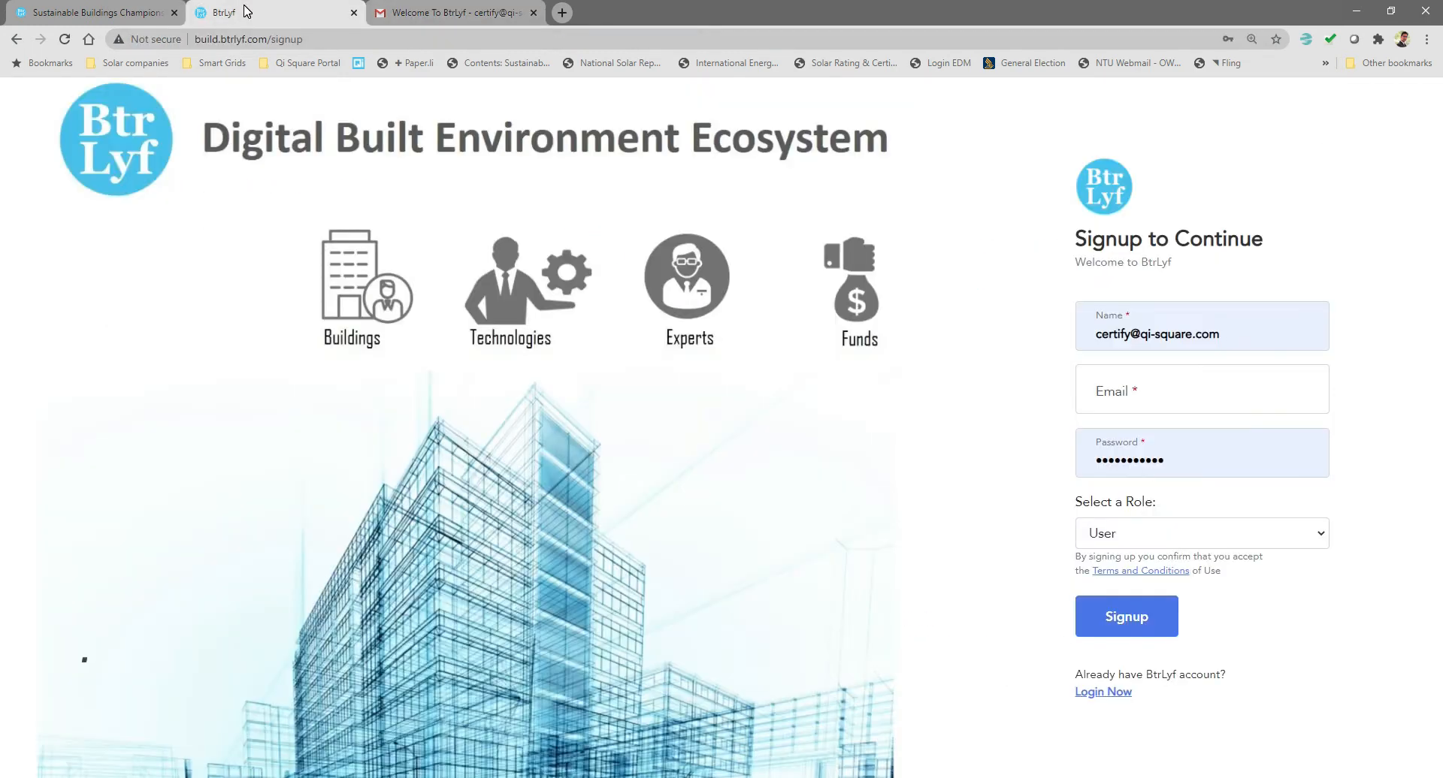
click(1107, 693)
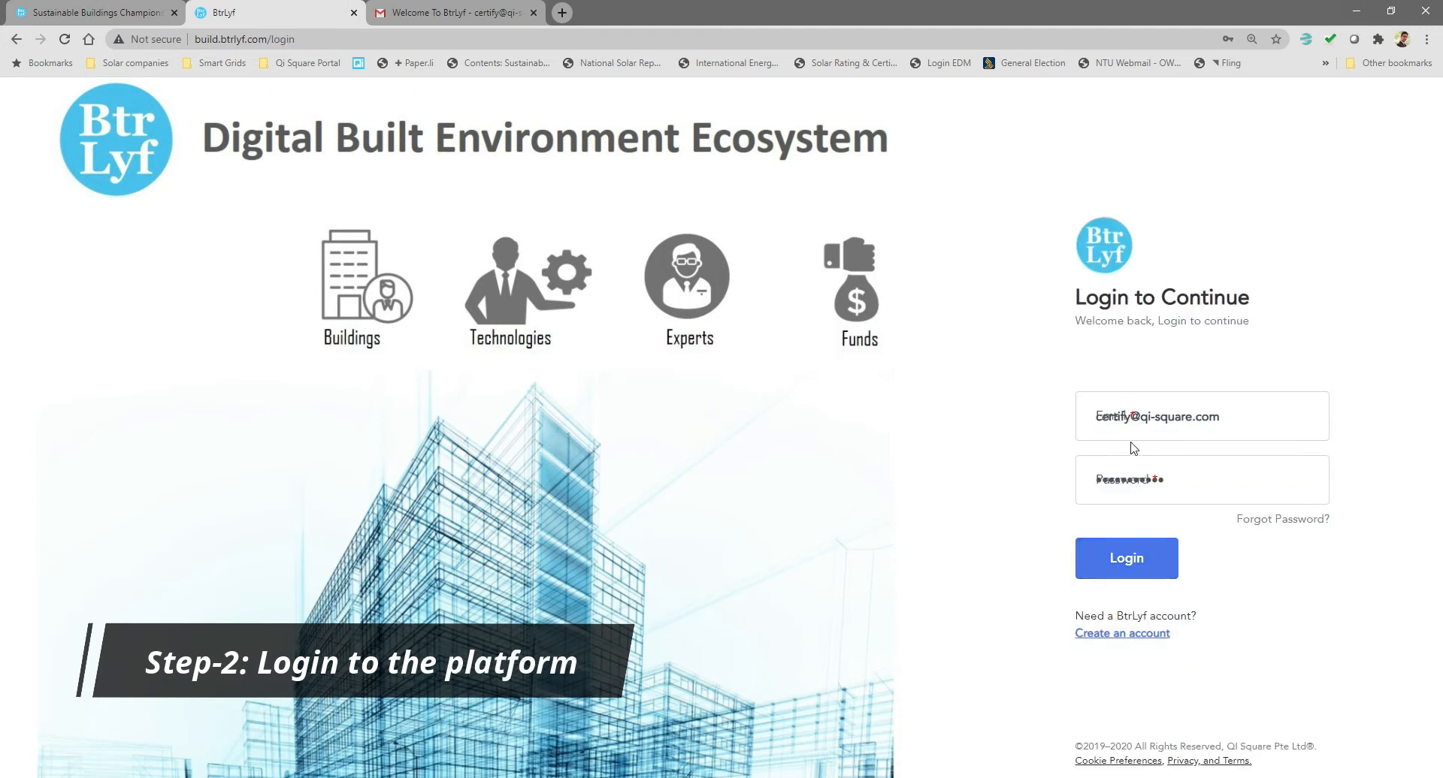
click(1136, 560)
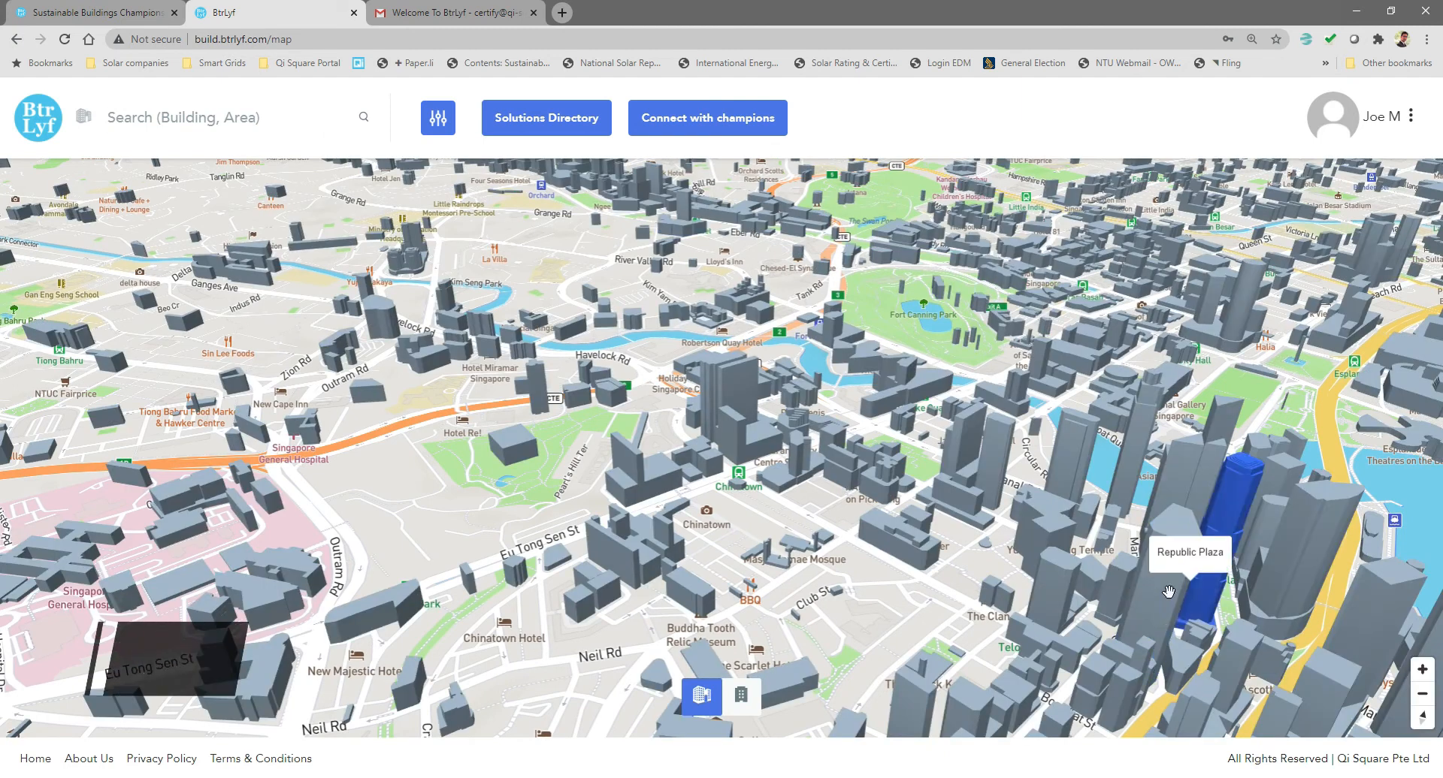
Step: Search for "capita", choose the CapitaGreen building from the suggestions and open its details
click(159, 128)
text(capital)
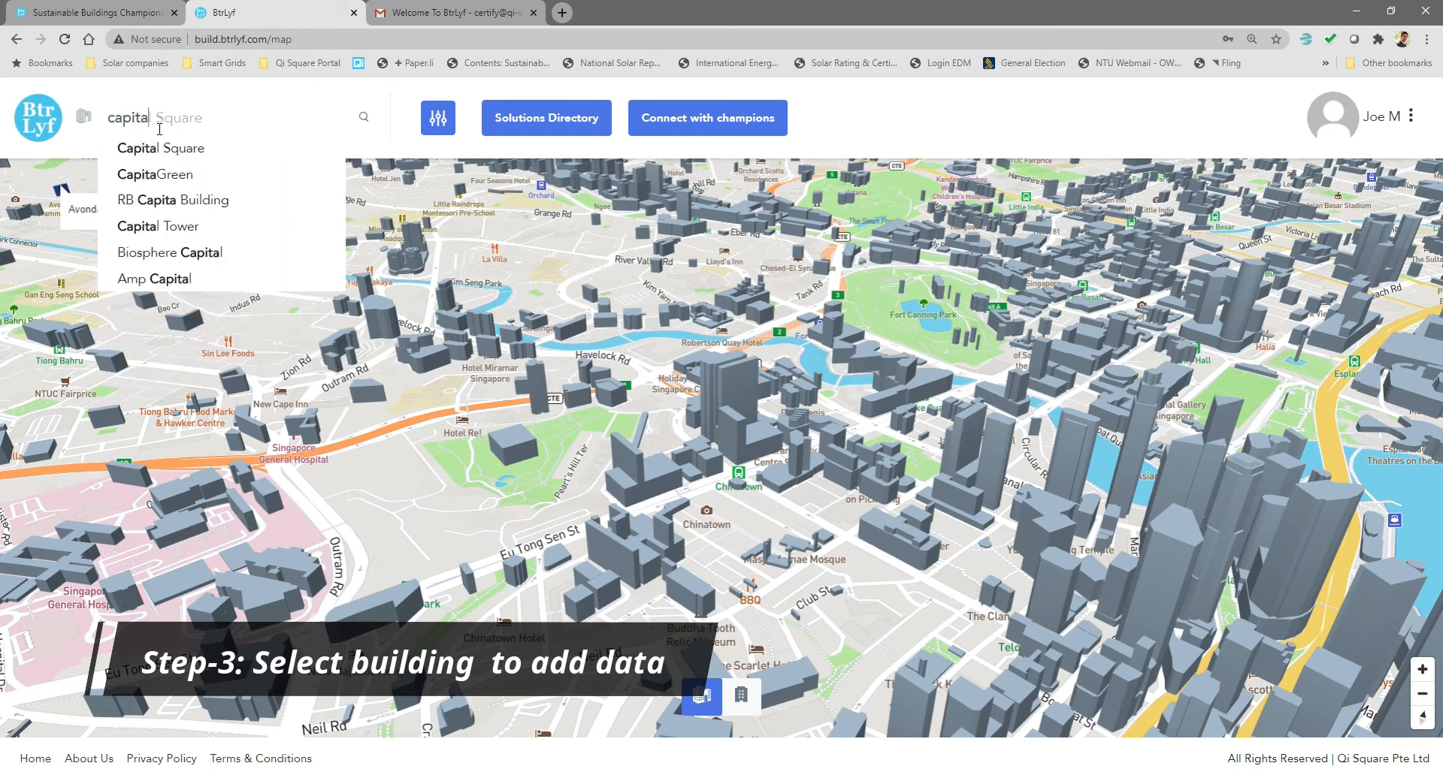
click(180, 174)
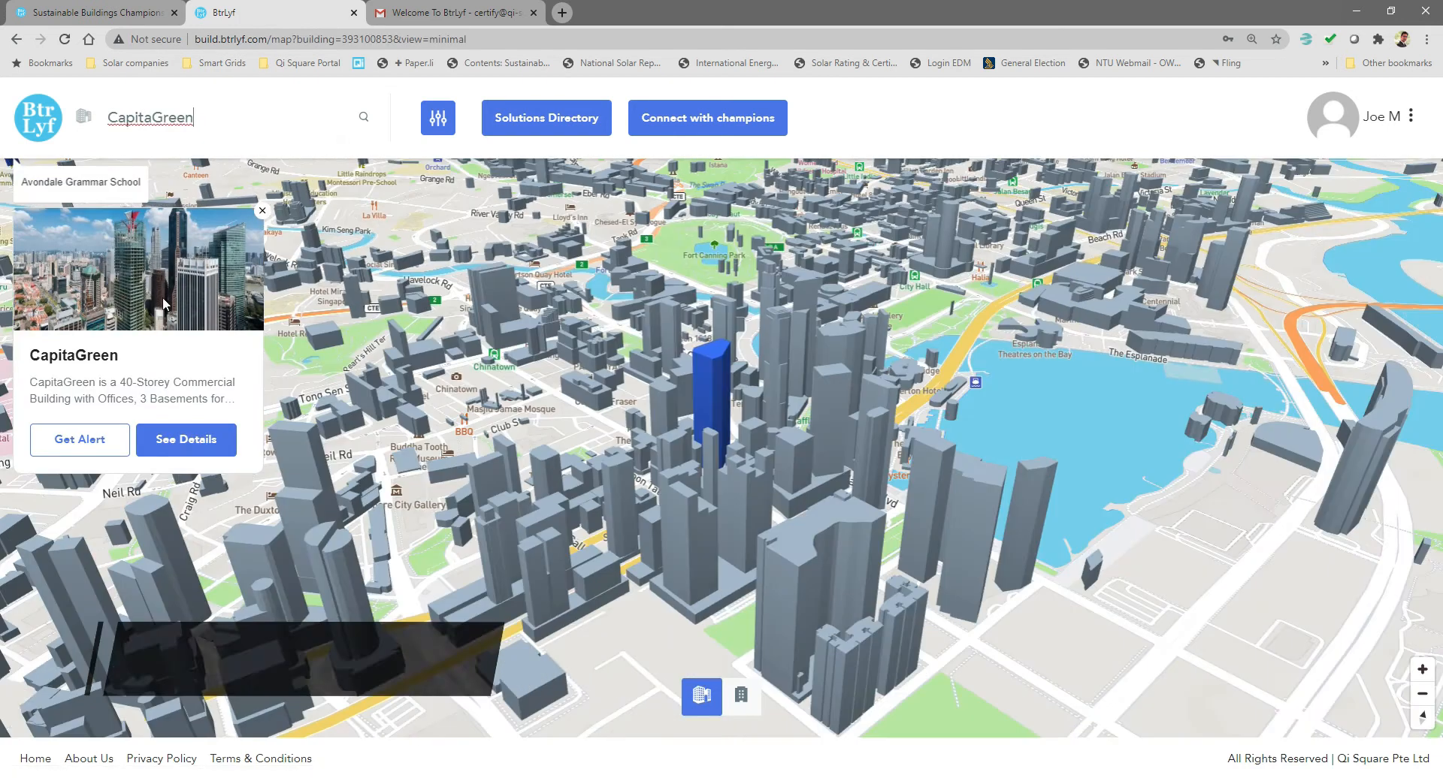
click(188, 442)
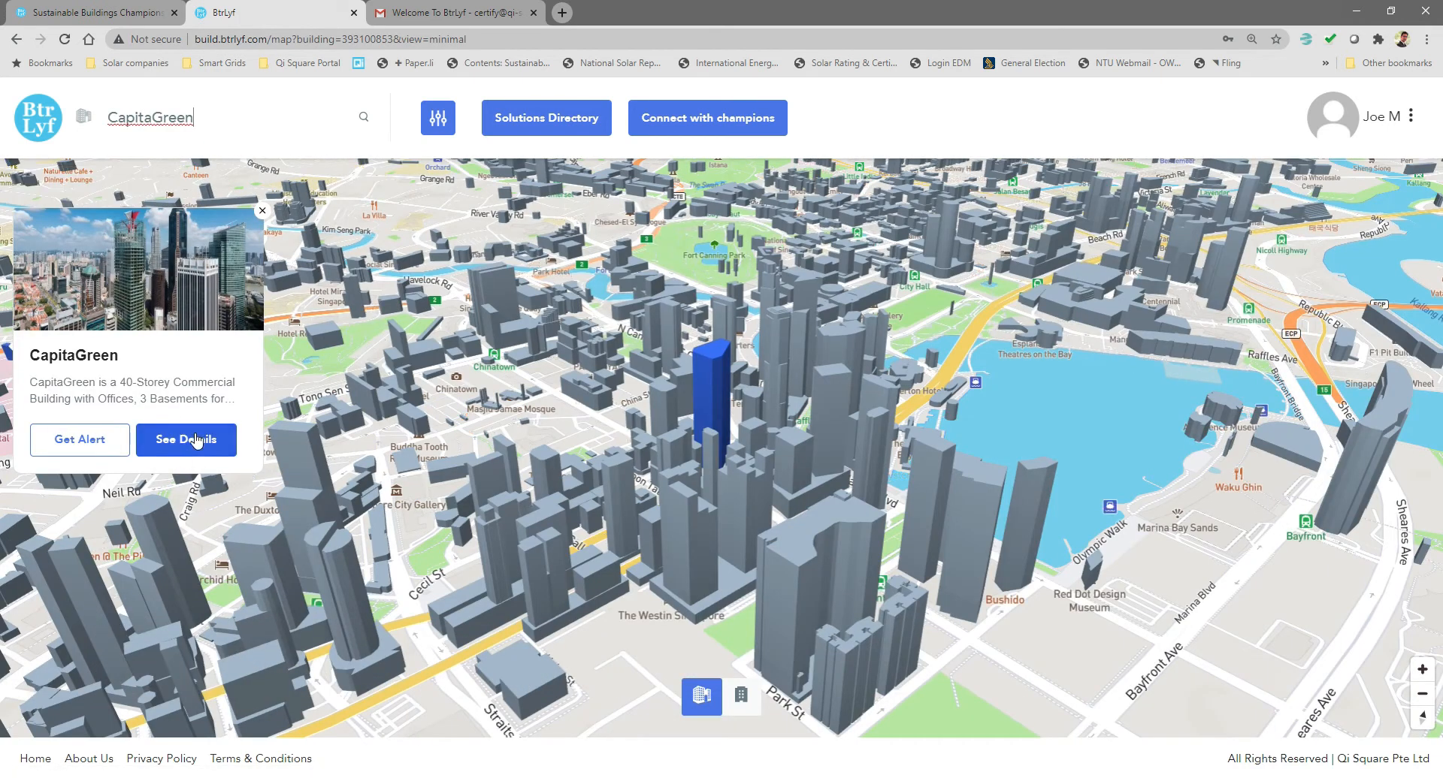
Step: Open the claim form for CapitaGreen, examine the owner, consultant and document upload options, and cancel the claim
scroll(185, 385, down, 7)
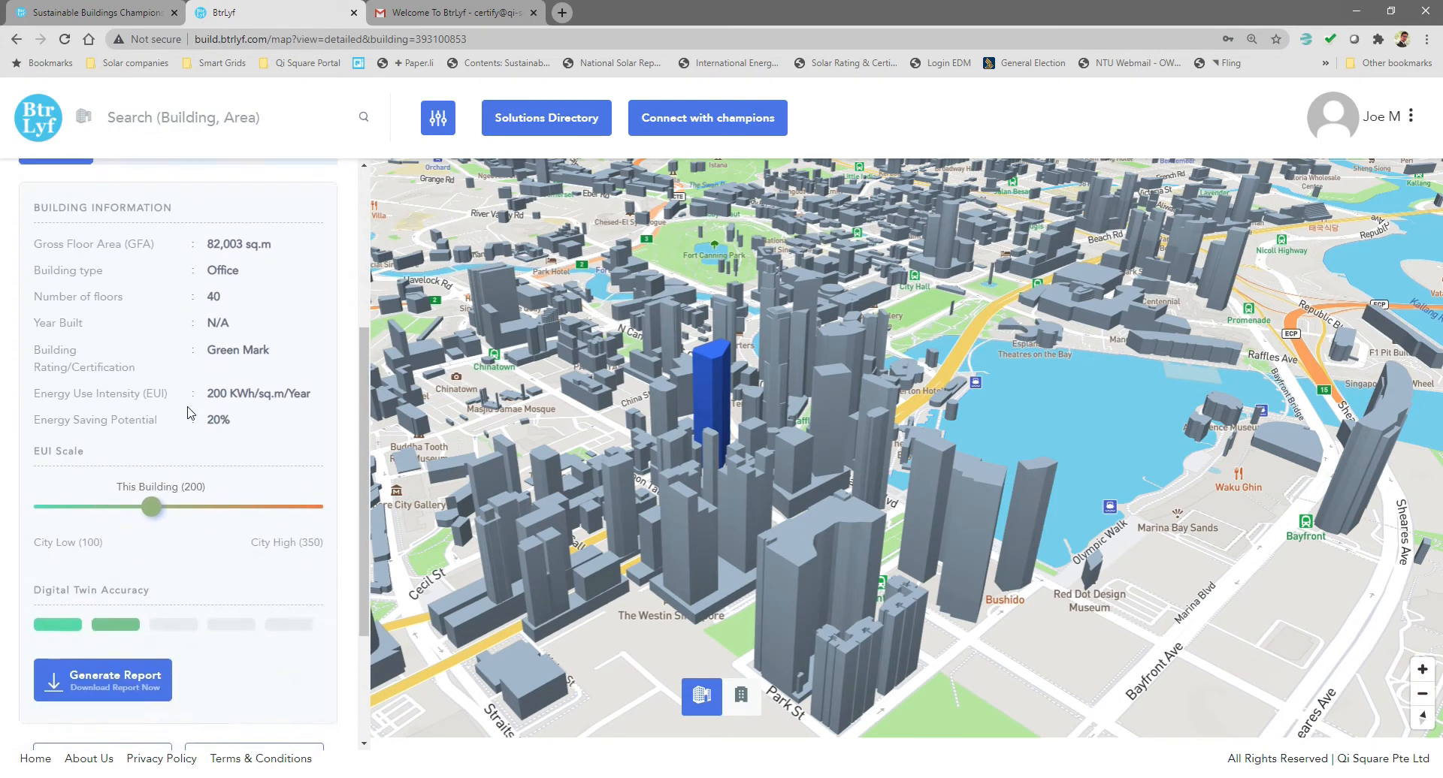
click(167, 676)
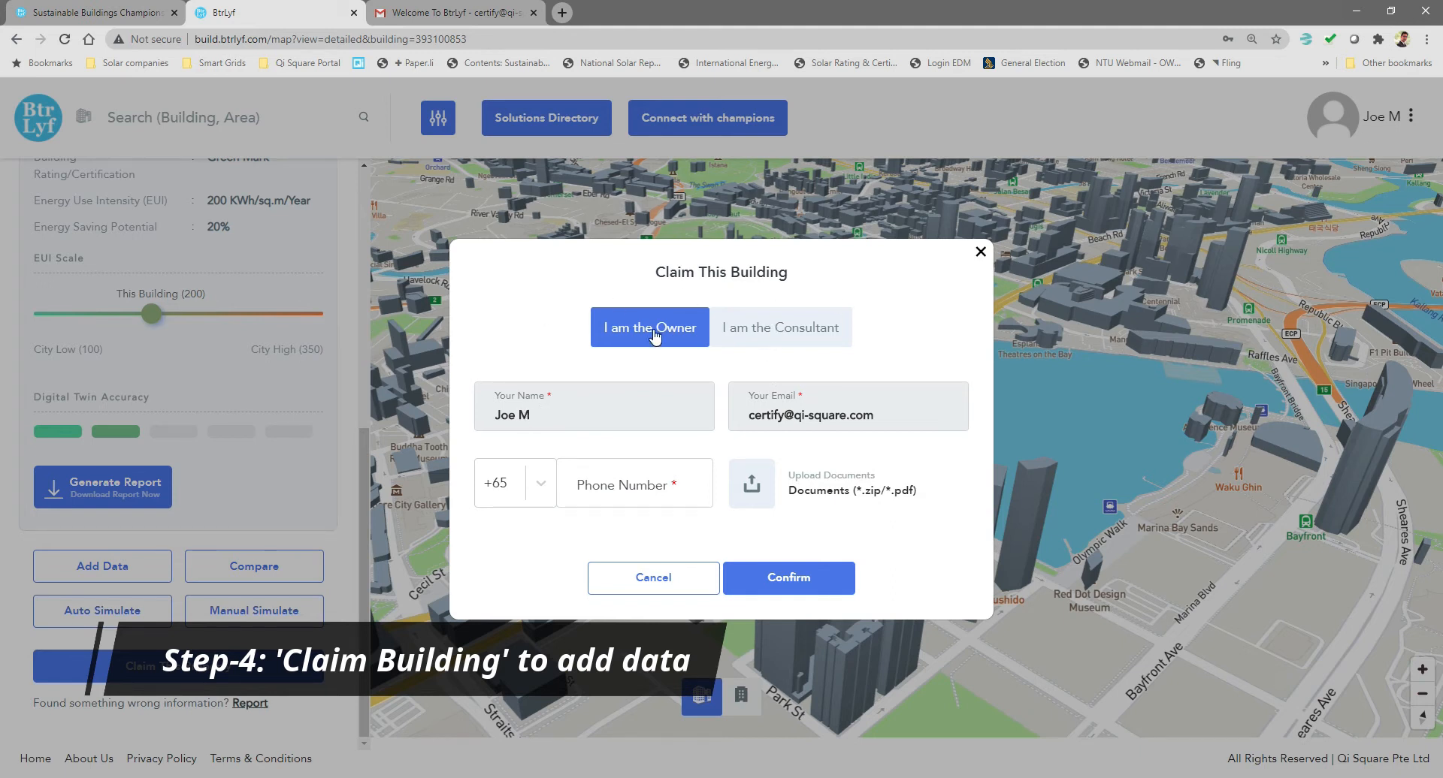
click(719, 337)
click(624, 331)
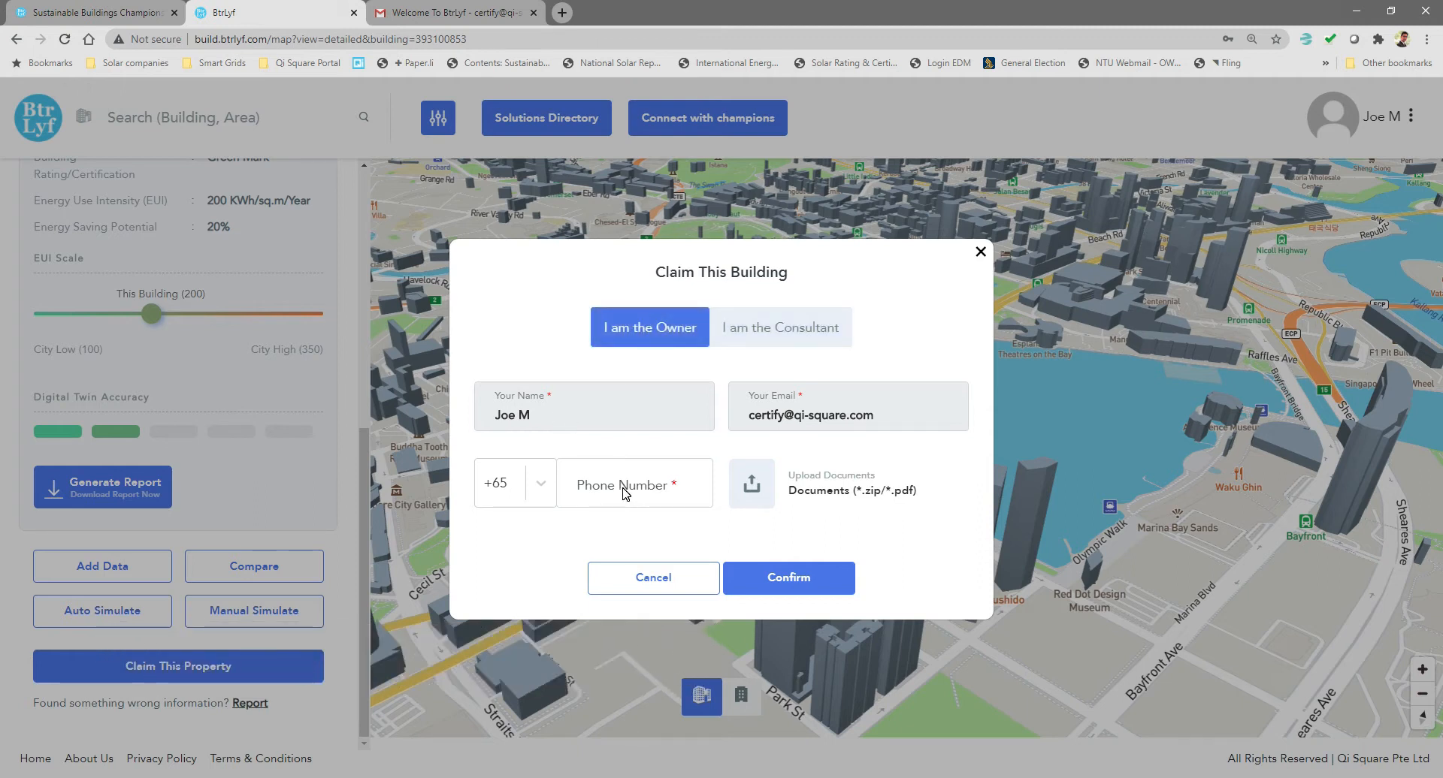
click(755, 487)
click(799, 104)
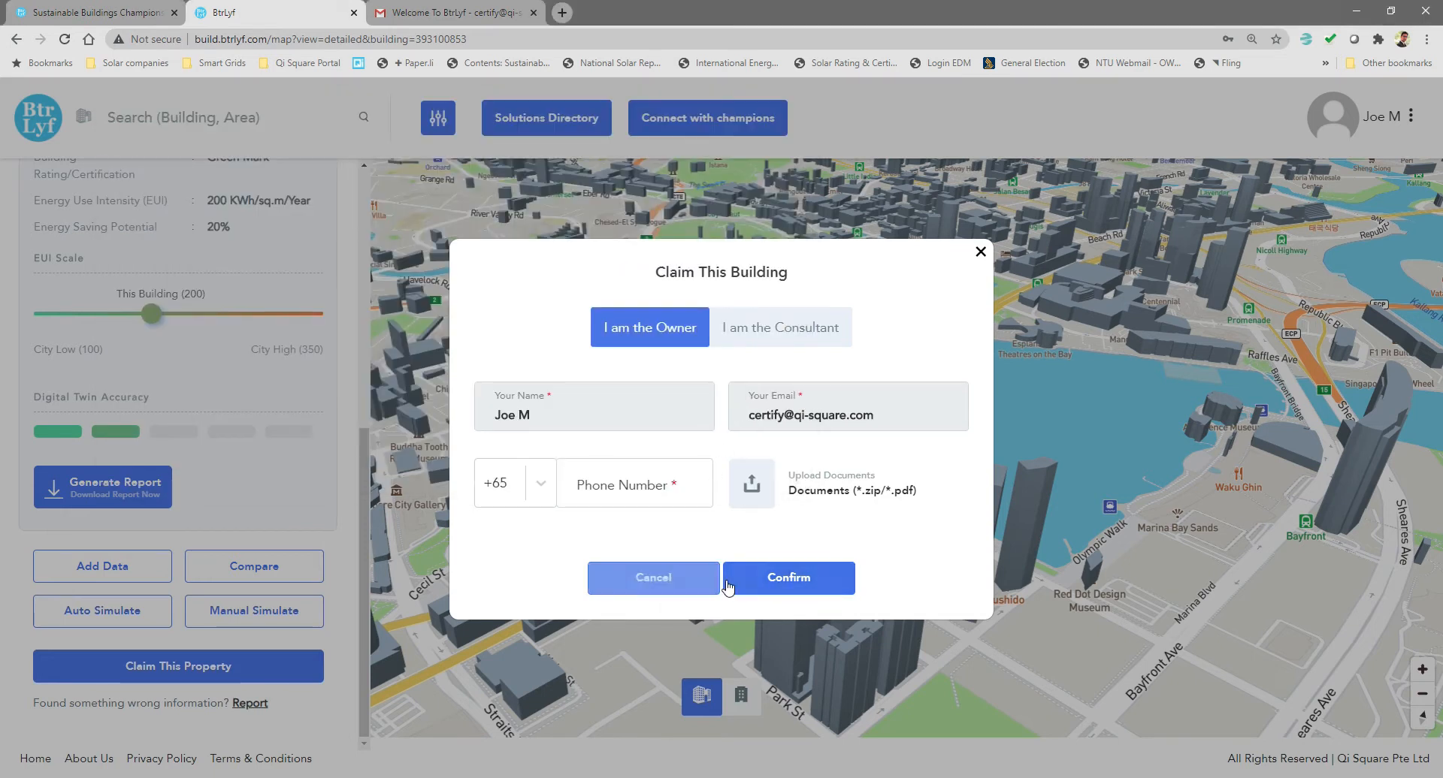
click(615, 582)
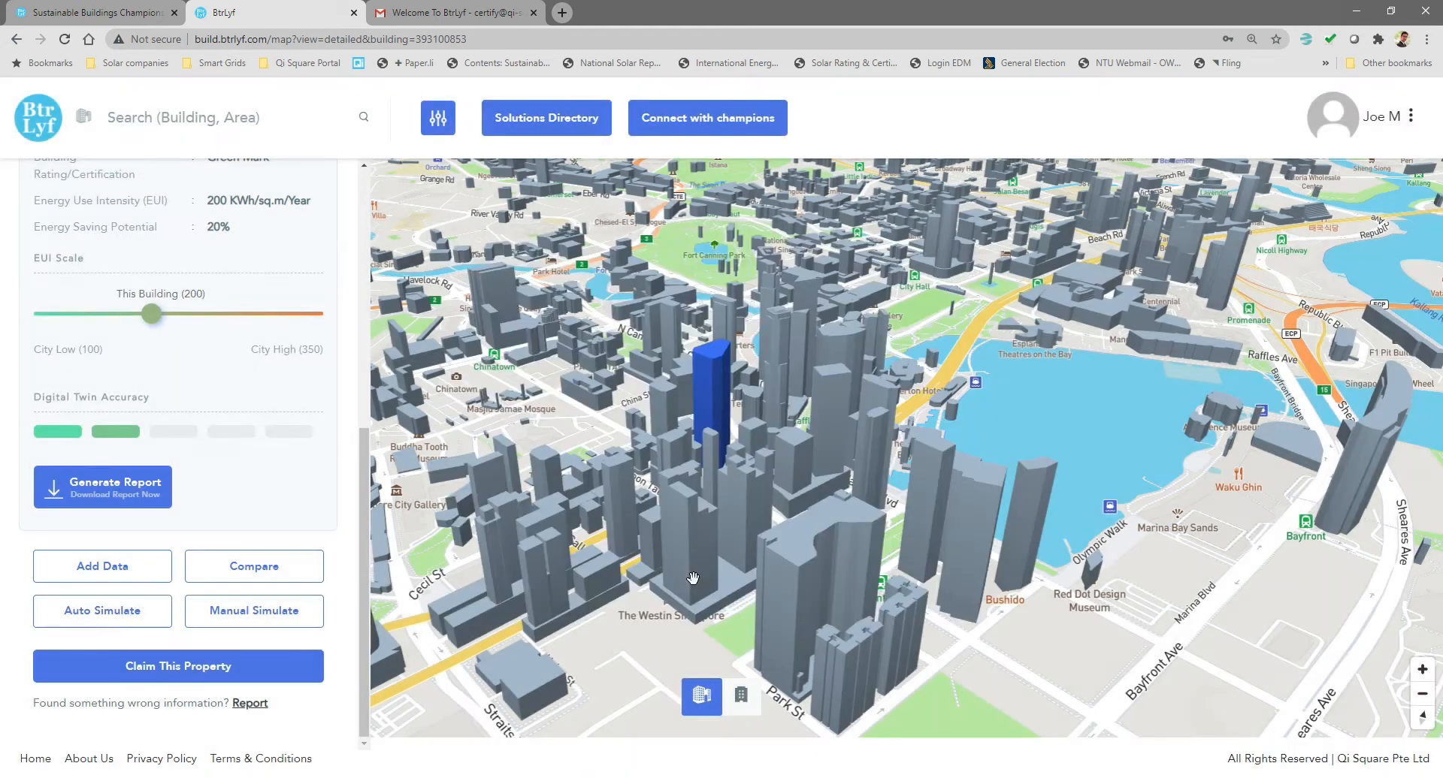
Step: Open the account profile and view the list of claimed buildings with their status
click(1333, 122)
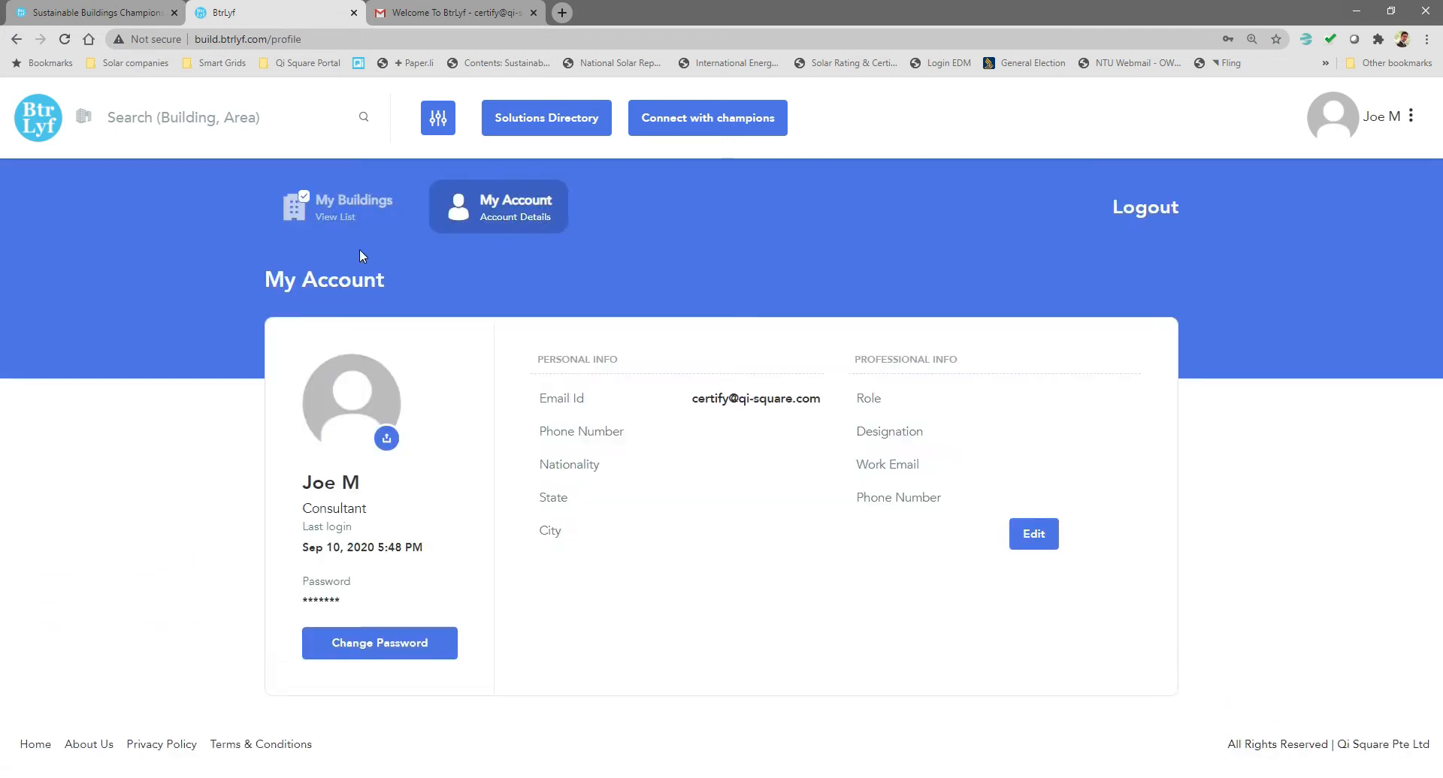
click(352, 218)
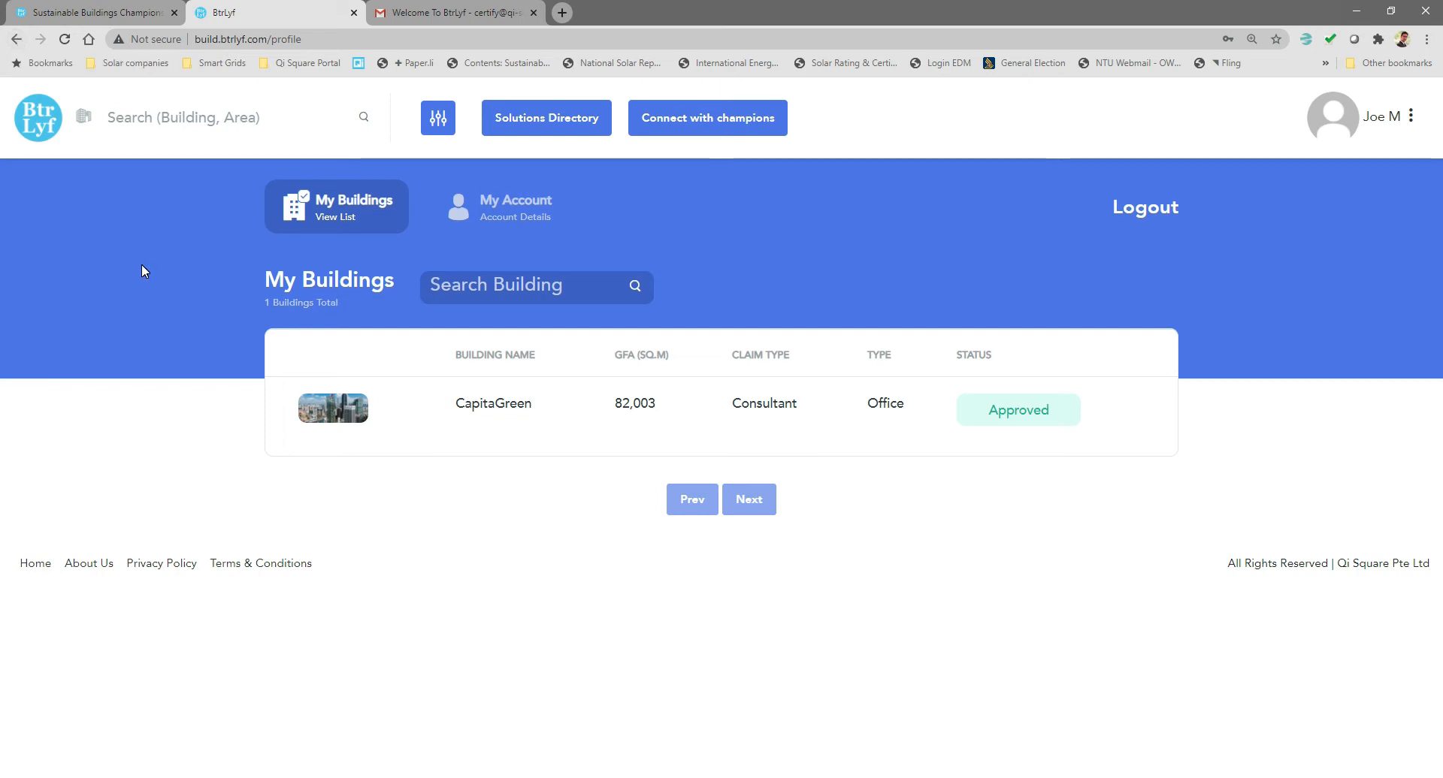
Step: Return to CapitaGreen's details, open its data entry form and review the overview's project details and area percentages
click(1093, 422)
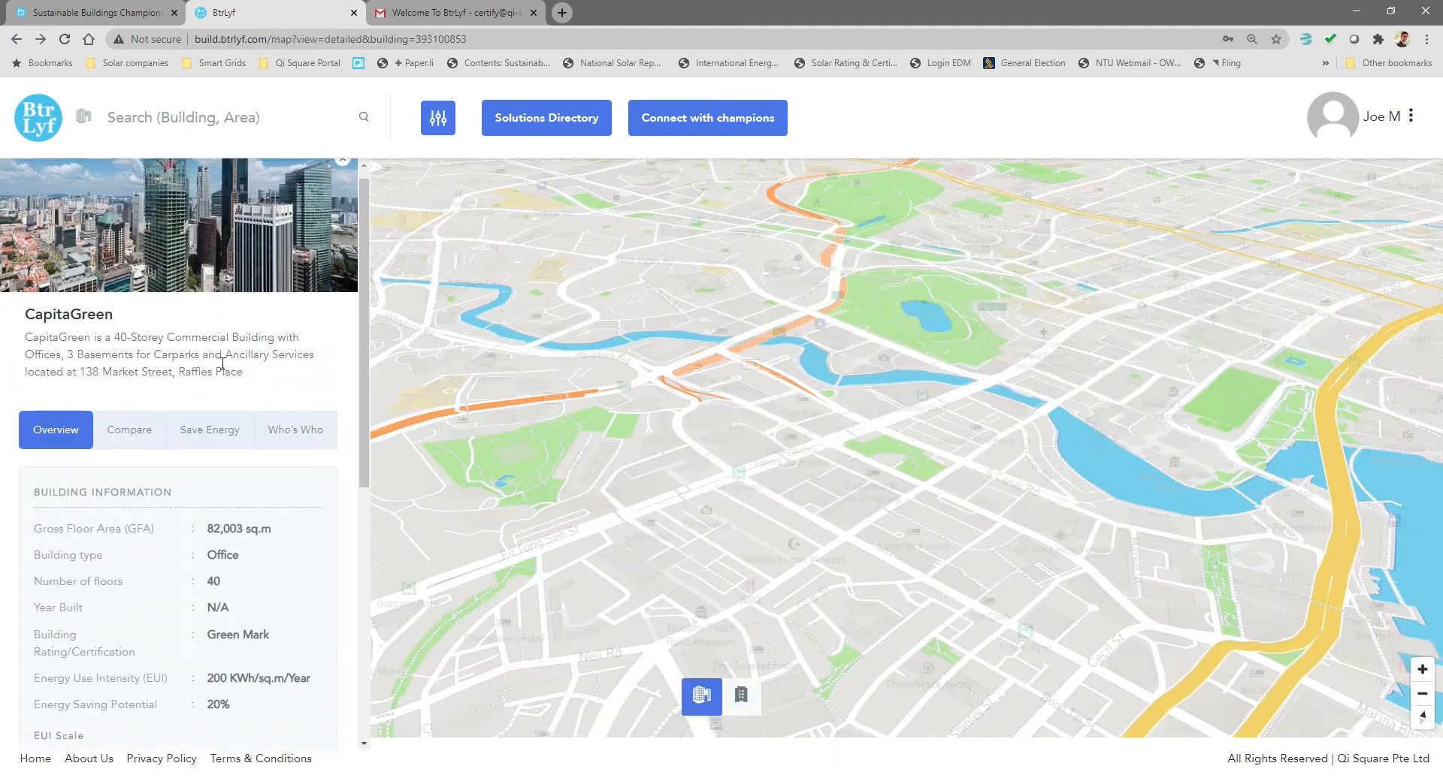
scroll(196, 481, down, 7)
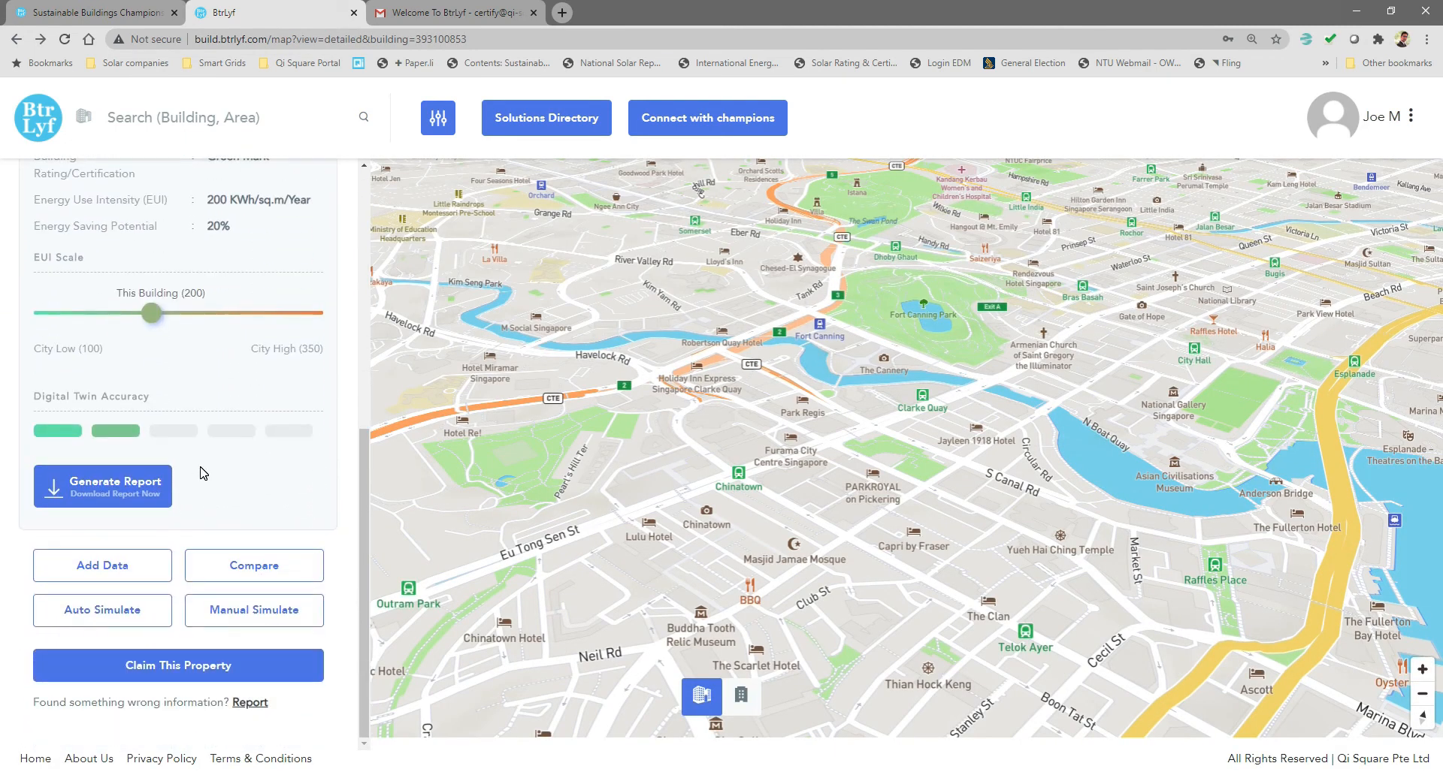
scroll(192, 489, down, 7)
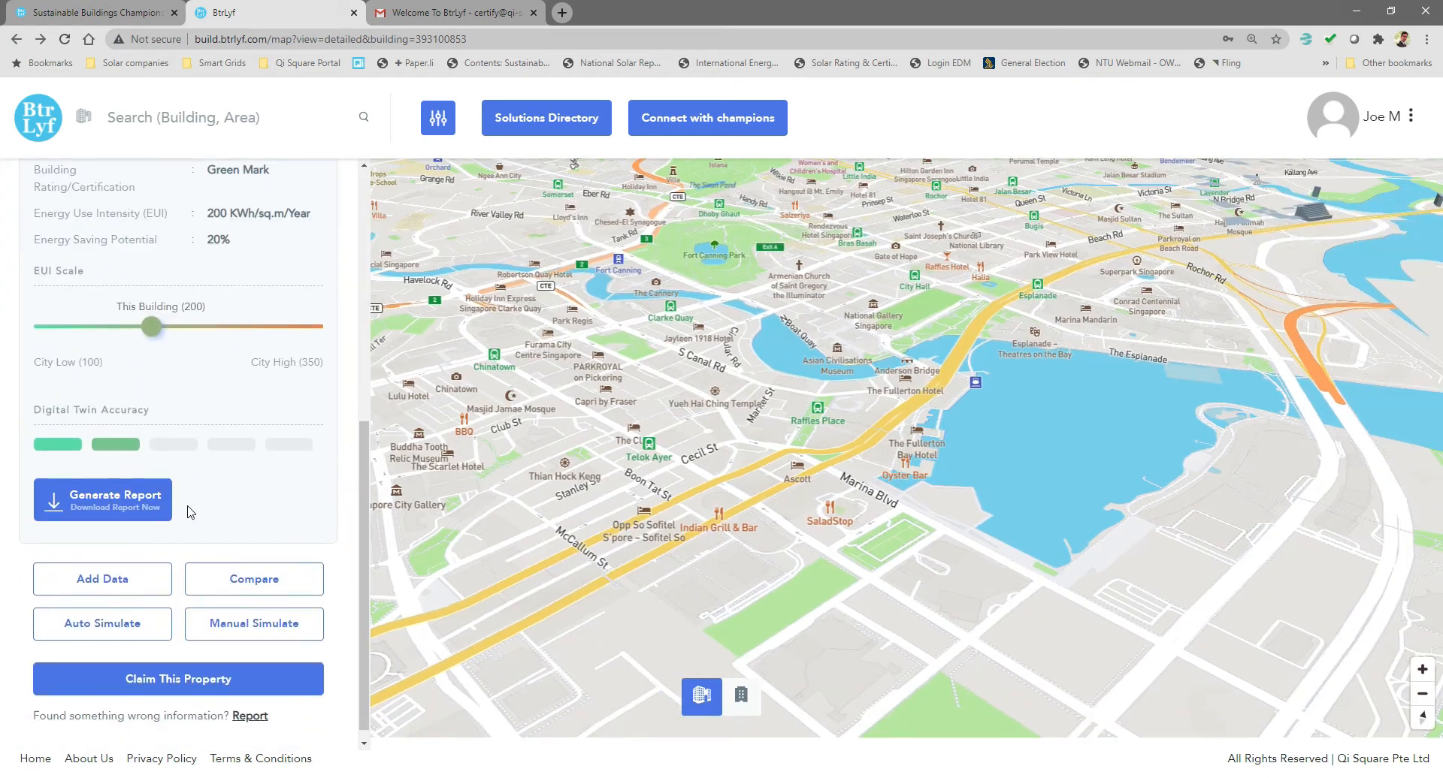
click(137, 575)
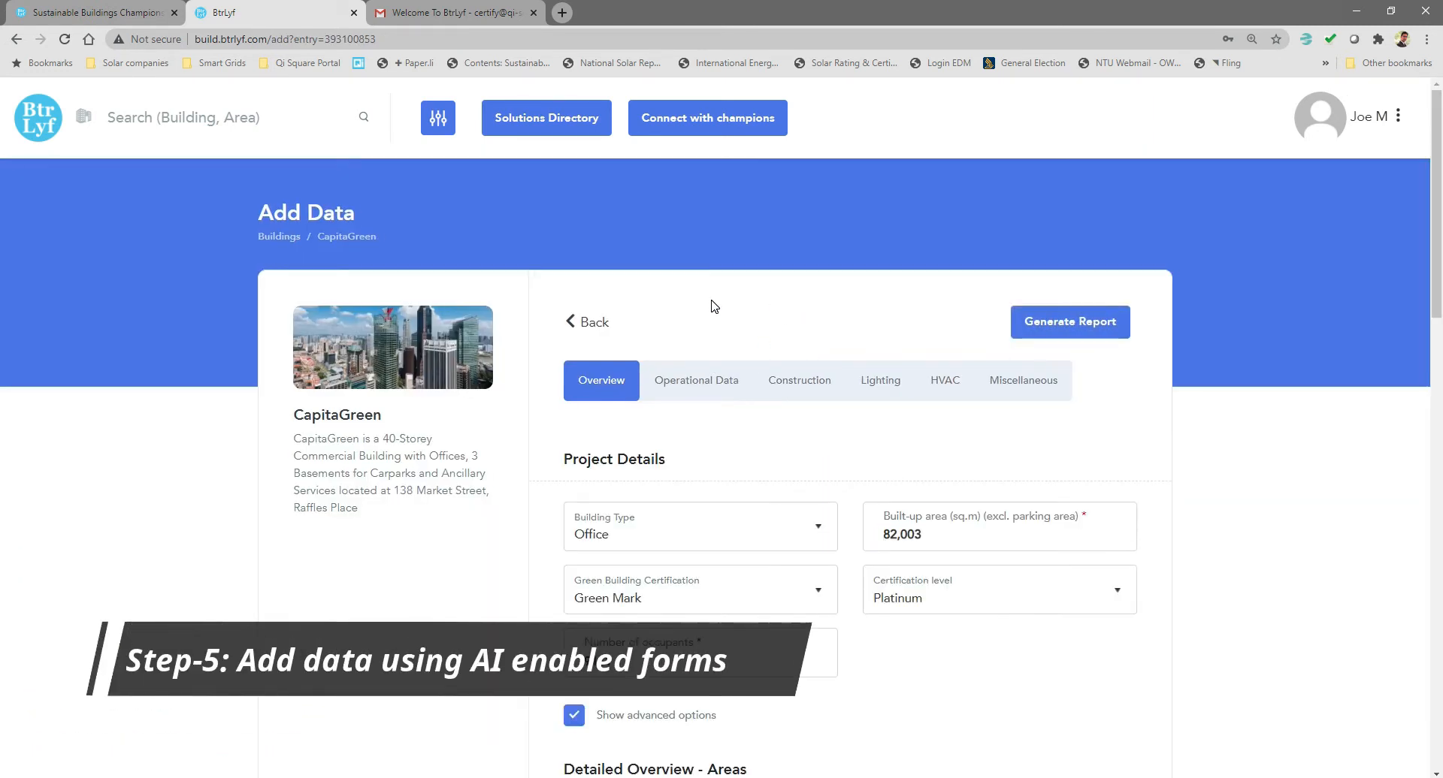
scroll(714, 306, down, 2)
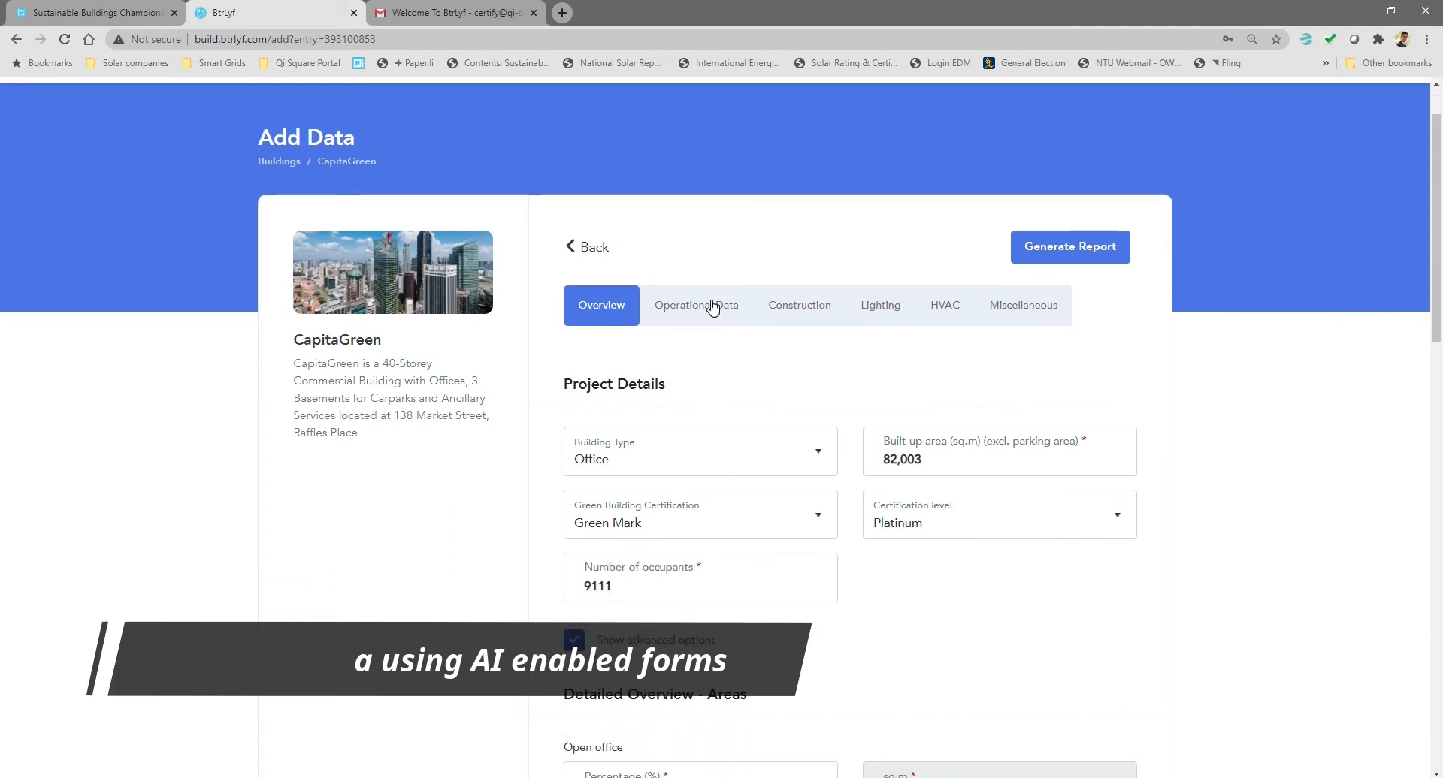
scroll(714, 306, down, 2)
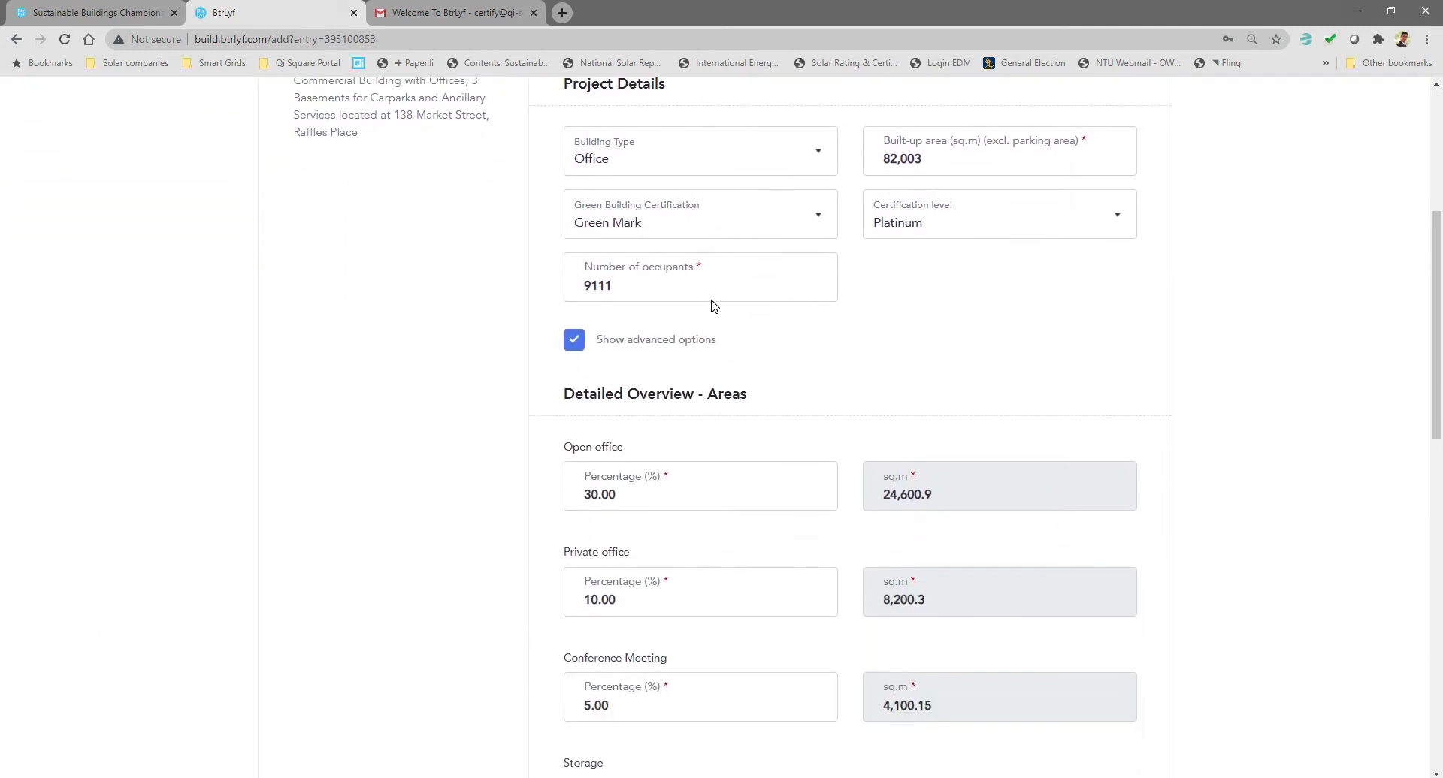
scroll(713, 306, up, 3)
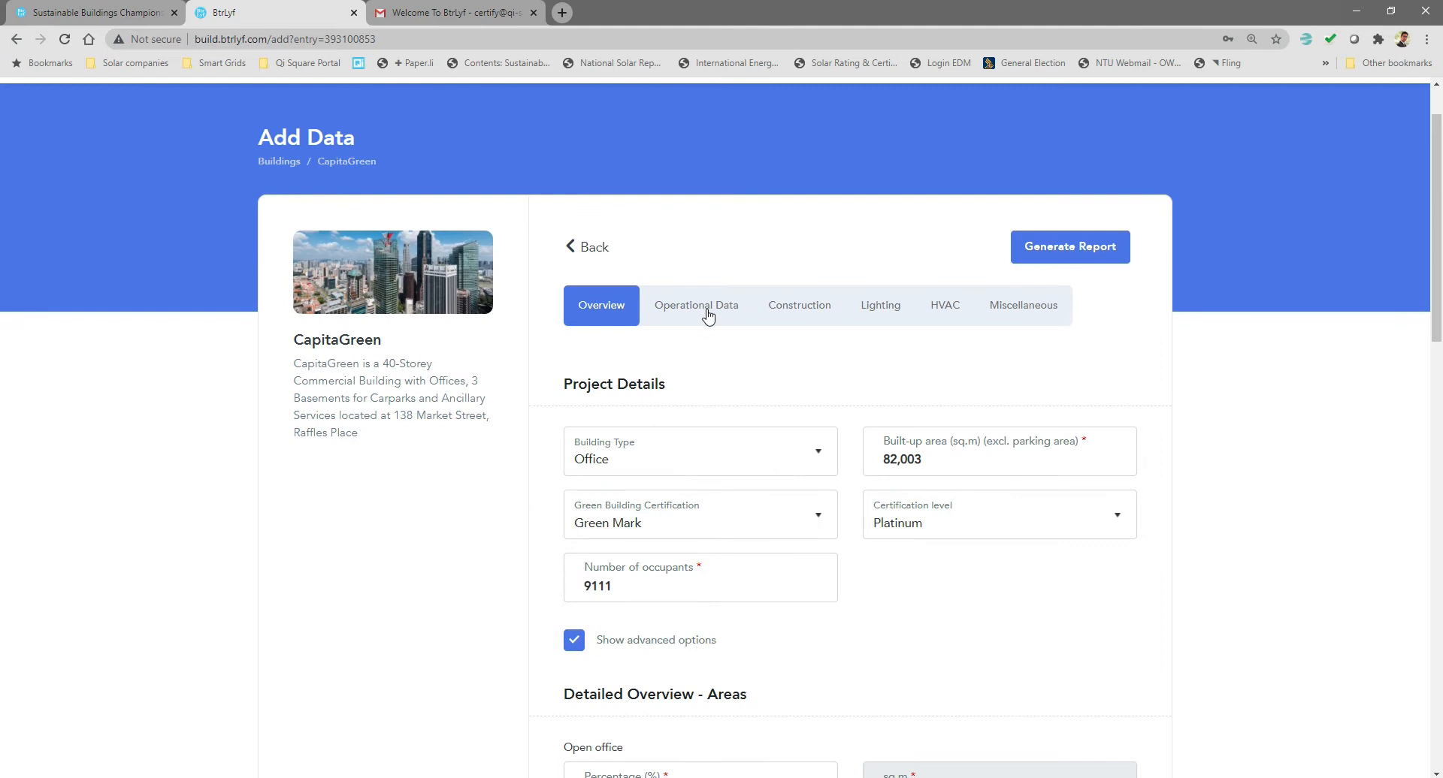
Step: Hide the advanced options in the overview and set the built-up area excluding parking to 82,000 sq.m
click(574, 643)
scroll(733, 389, down, 1)
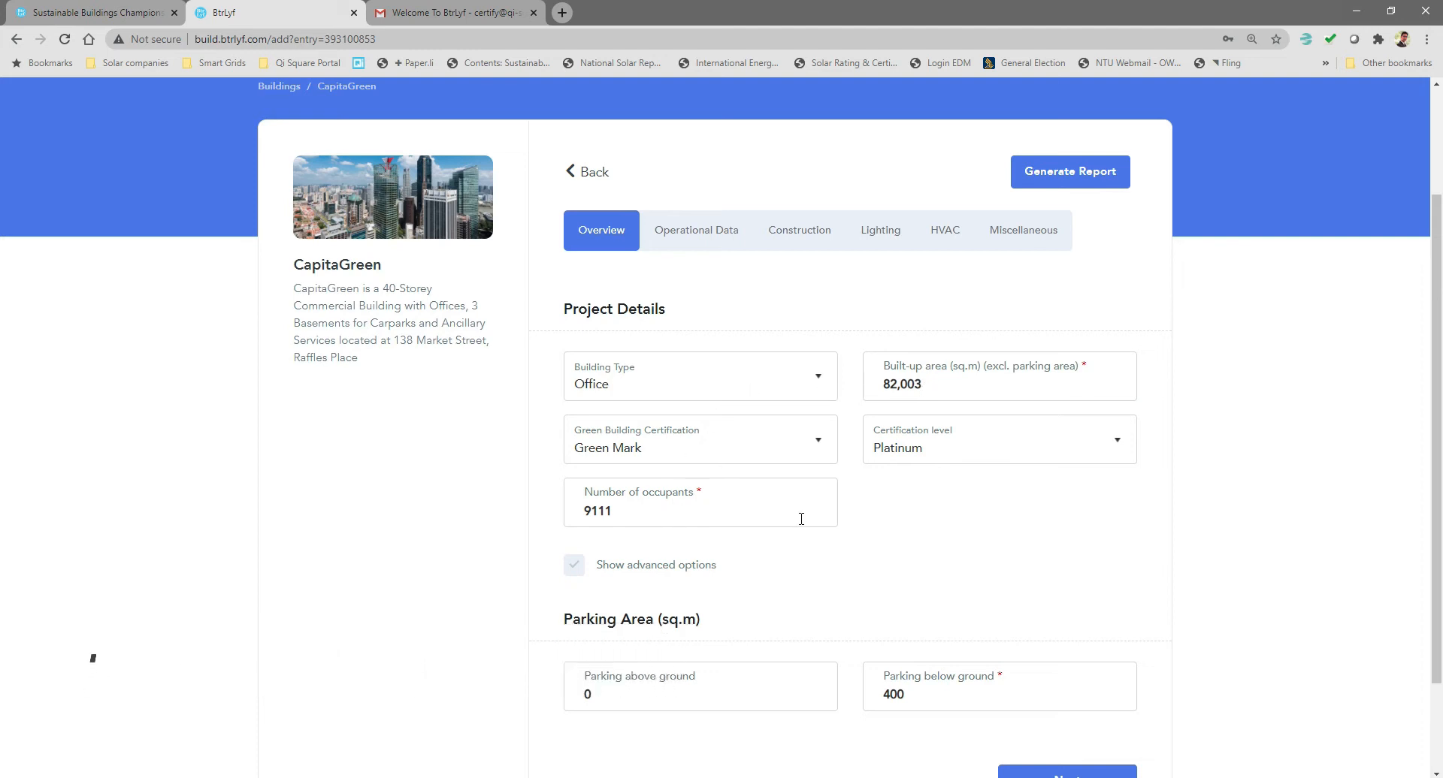
scroll(913, 551, down, 2)
scroll(864, 464, up, 2)
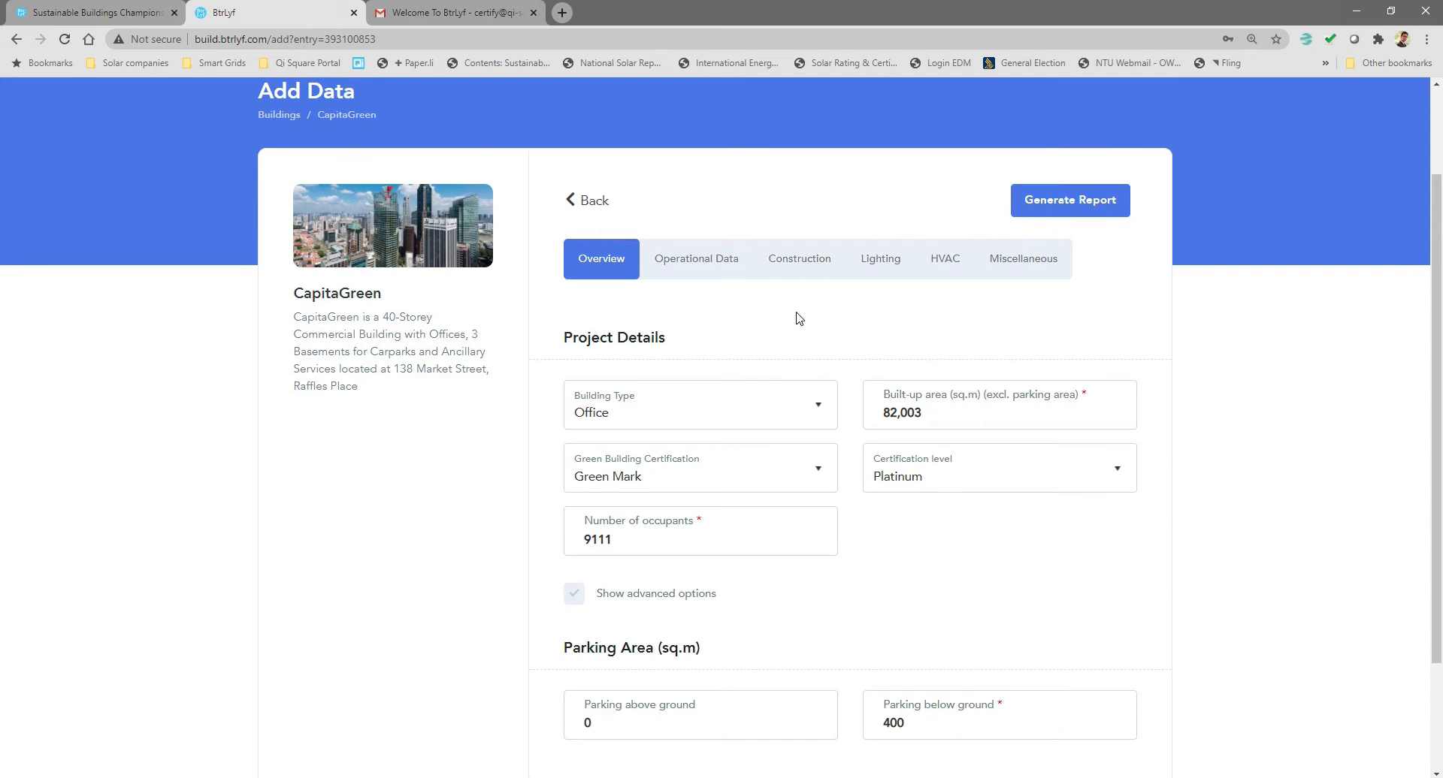
click(937, 411)
Step: Show the detailed area breakdown, hide it again and review the simplified overview form
click(574, 595)
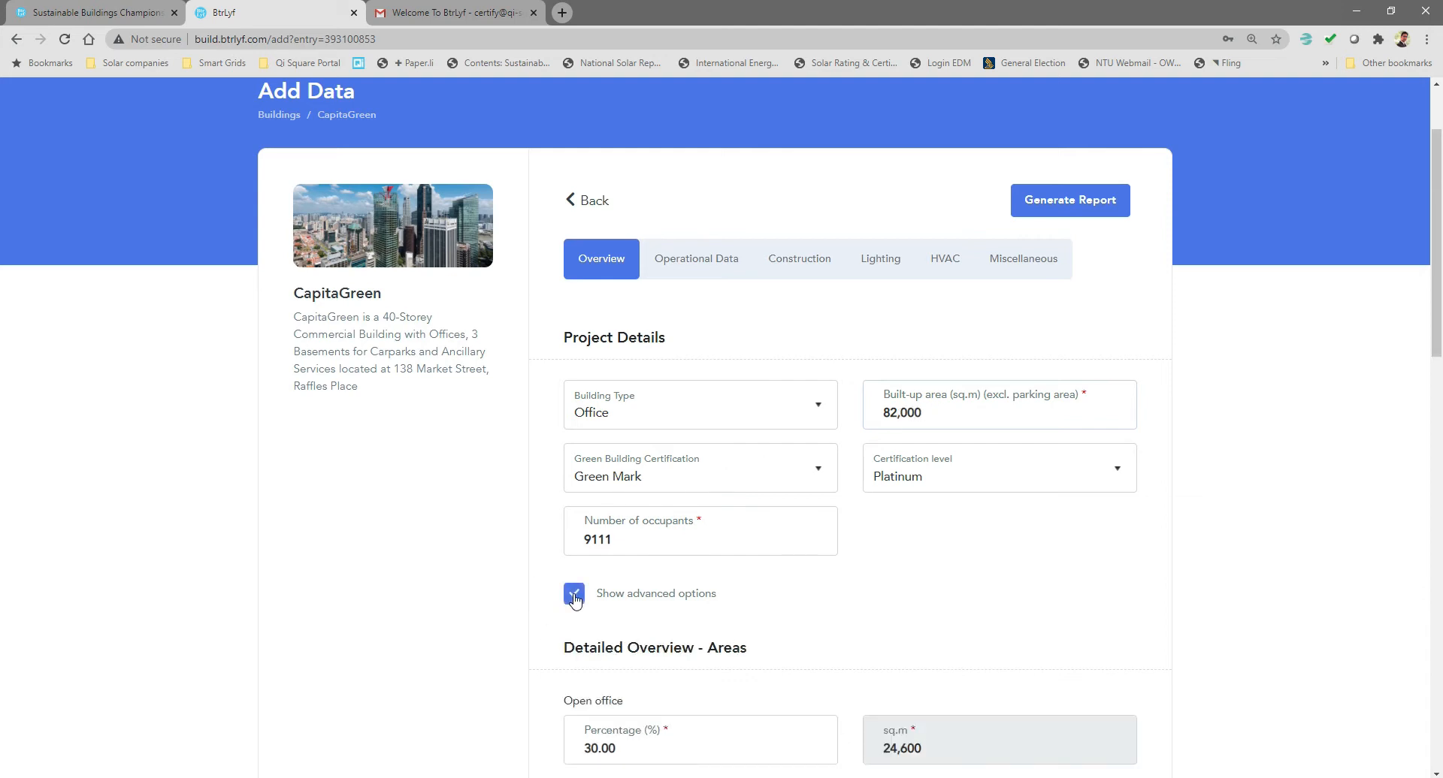
scroll(585, 593, down, 3)
click(575, 380)
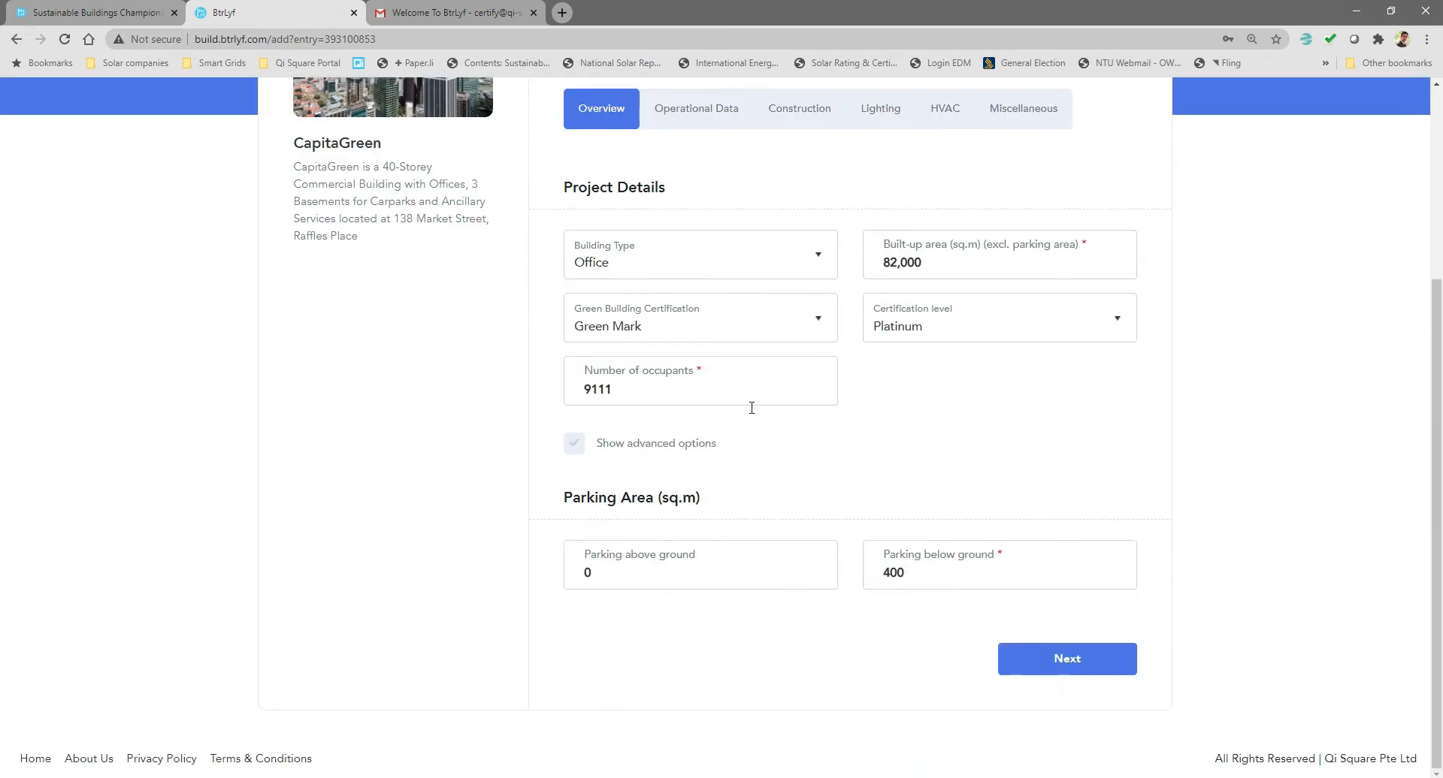
scroll(789, 438, up, 2)
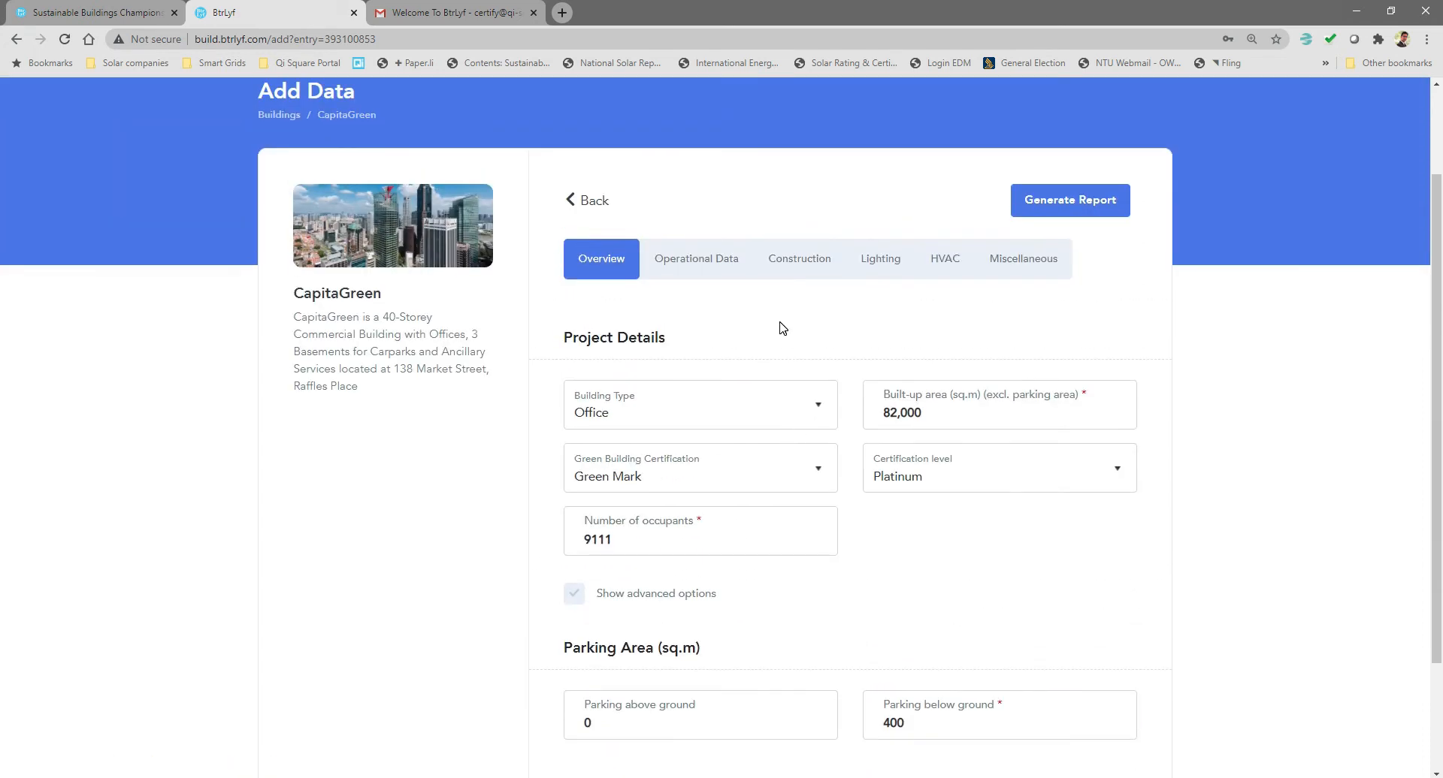
scroll(781, 329, up, 2)
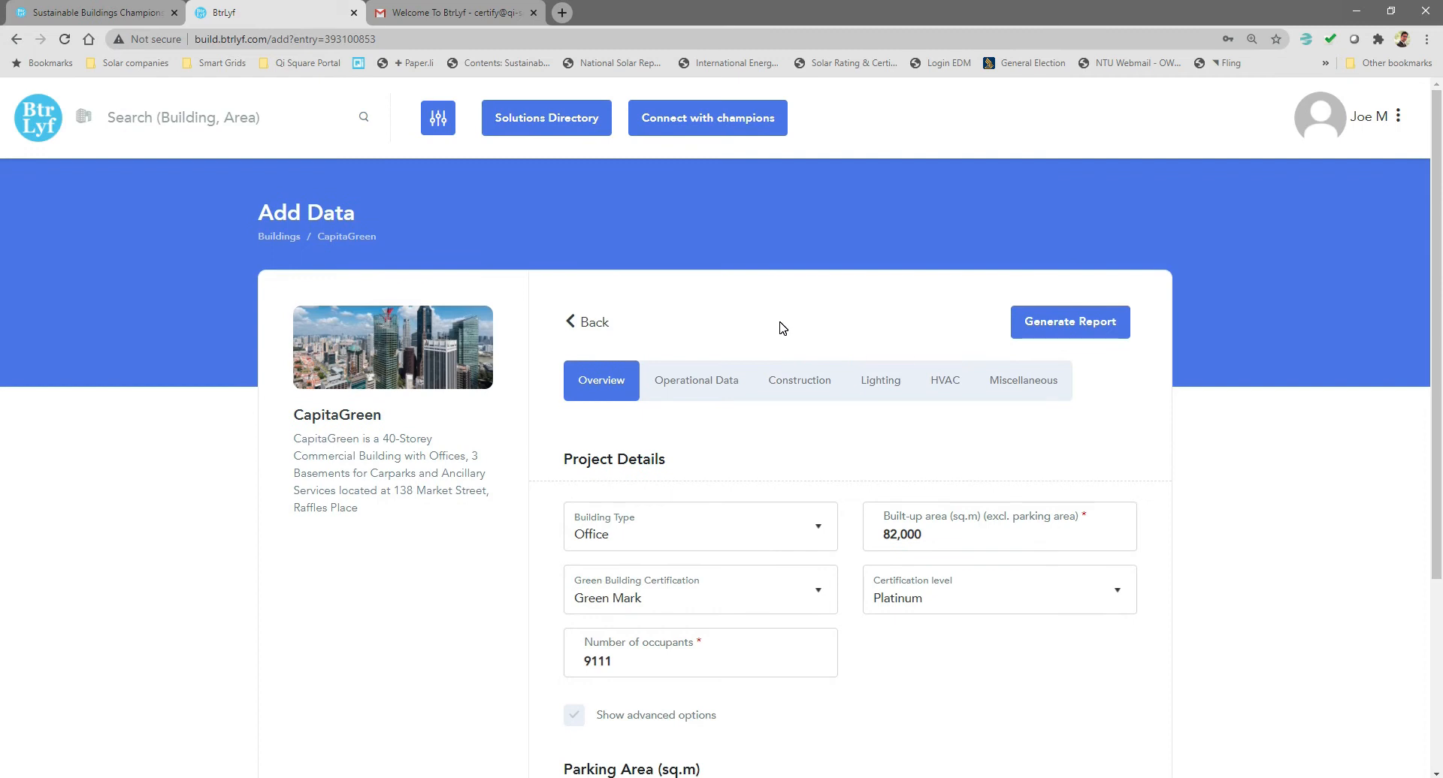
scroll(782, 328, down, 2)
scroll(782, 328, down, 1)
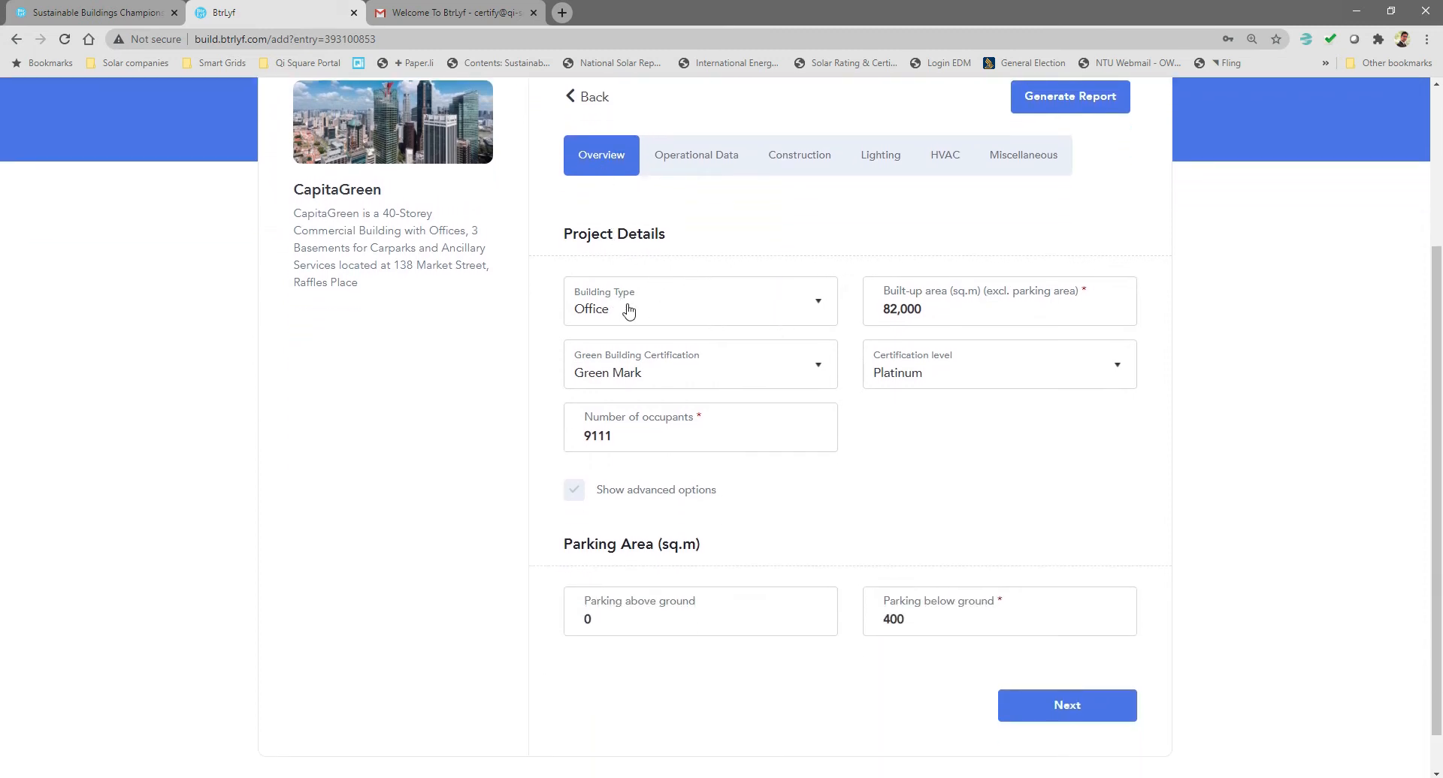
Step: Look through the available building types, keeping Office selected, and check the built-up area entry
click(675, 311)
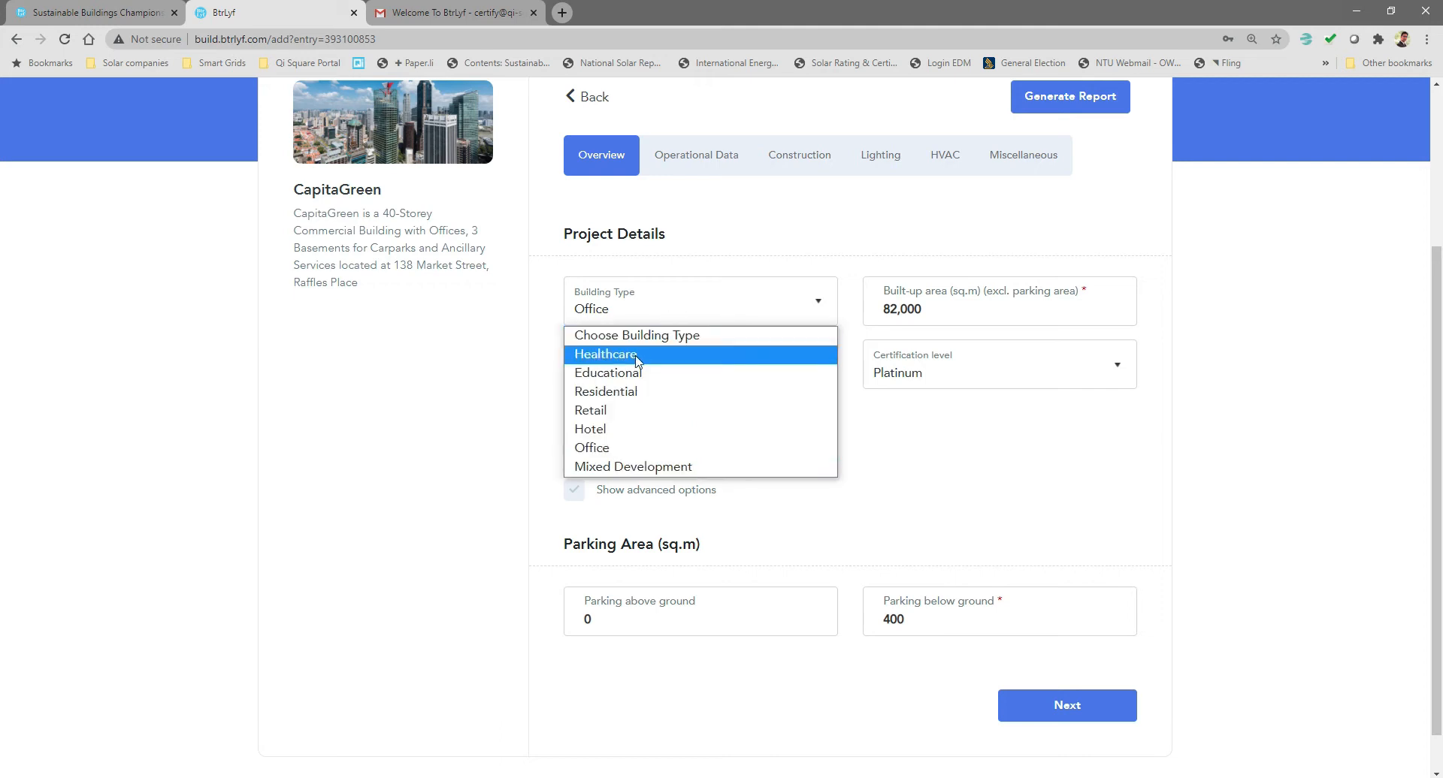
click(698, 254)
click(957, 316)
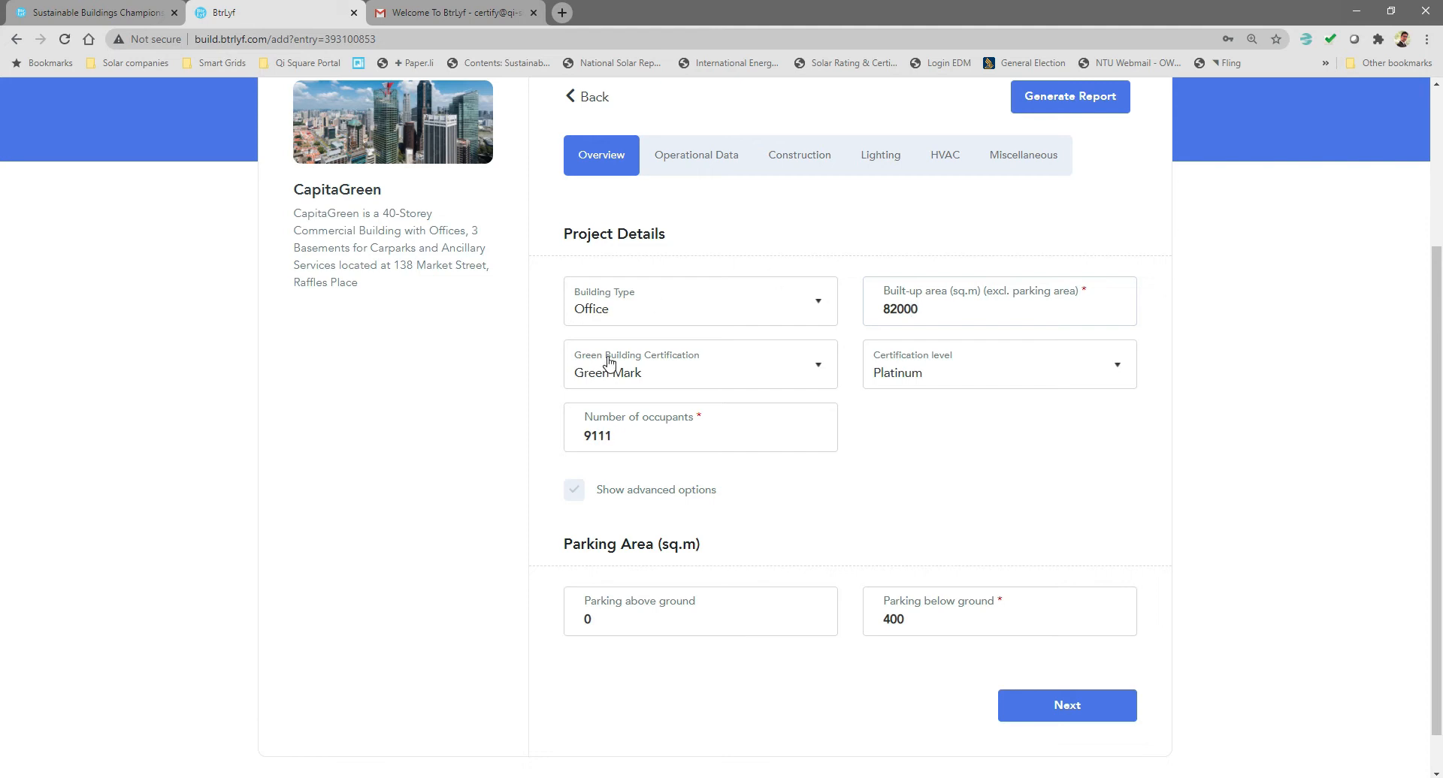
Step: Set the number of occupants to 7000
click(691, 374)
click(690, 373)
key(BackSpace)
key(BackSpace)
key(BackSpace)
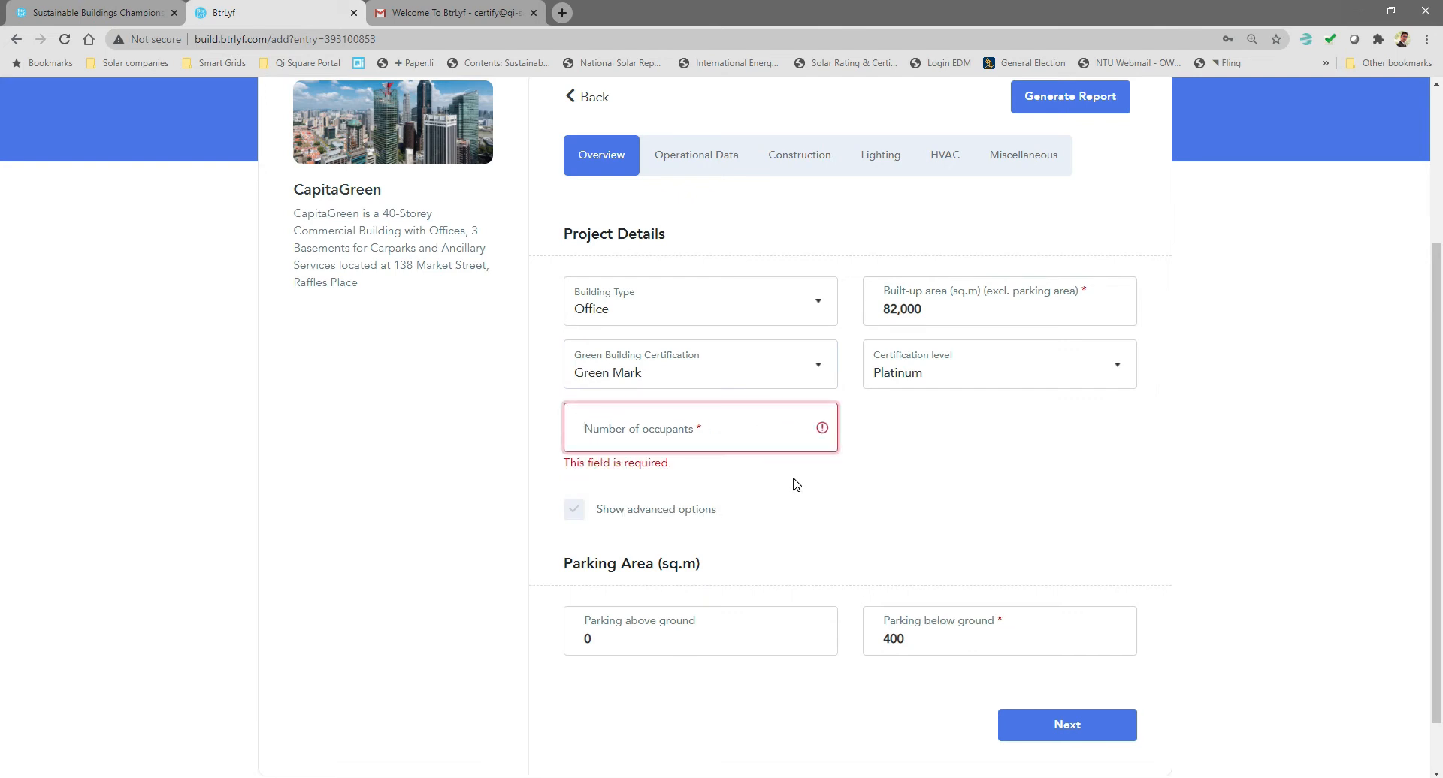
text(7000)
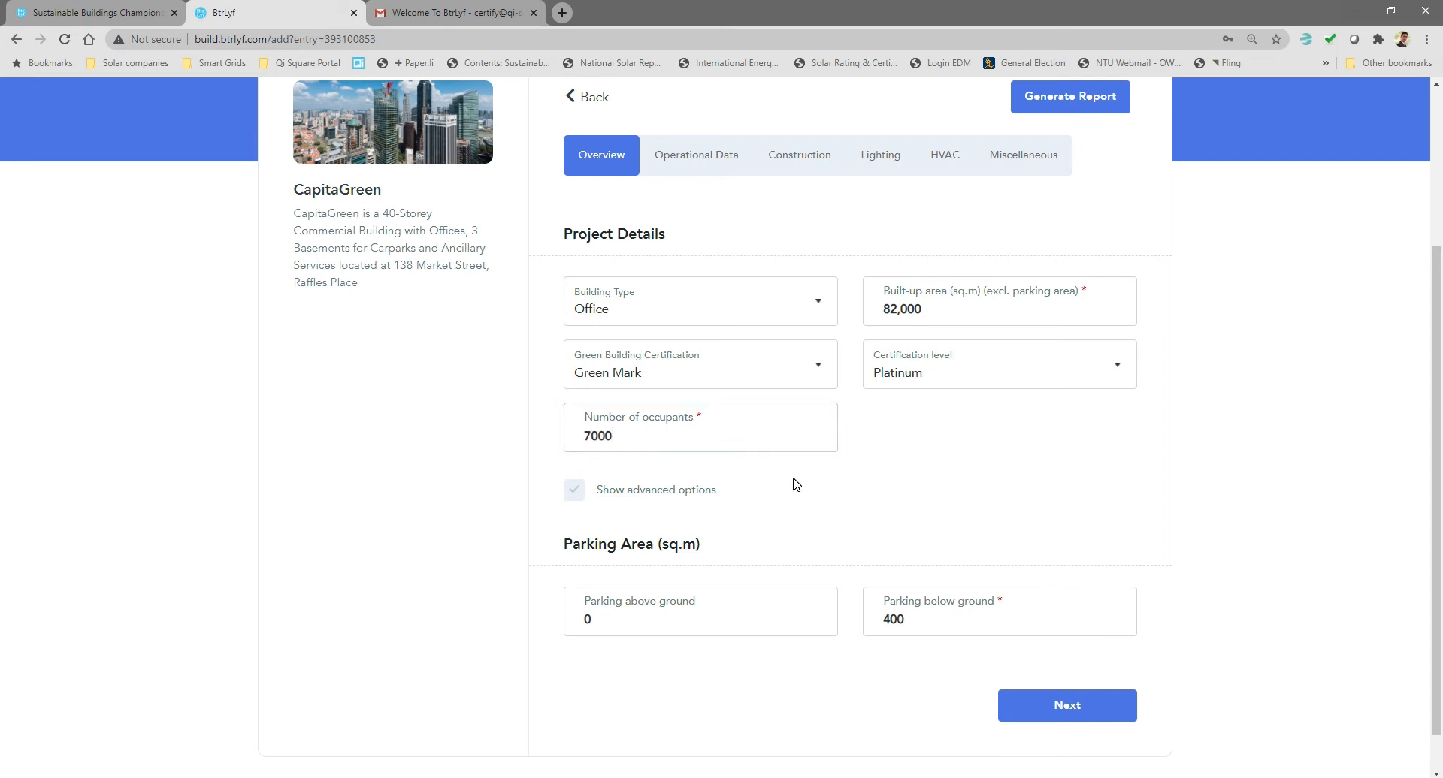
Step: Show the advanced options and review the area percentages of all office space categories, from Open office to Others AC
scroll(751, 472, down, 1)
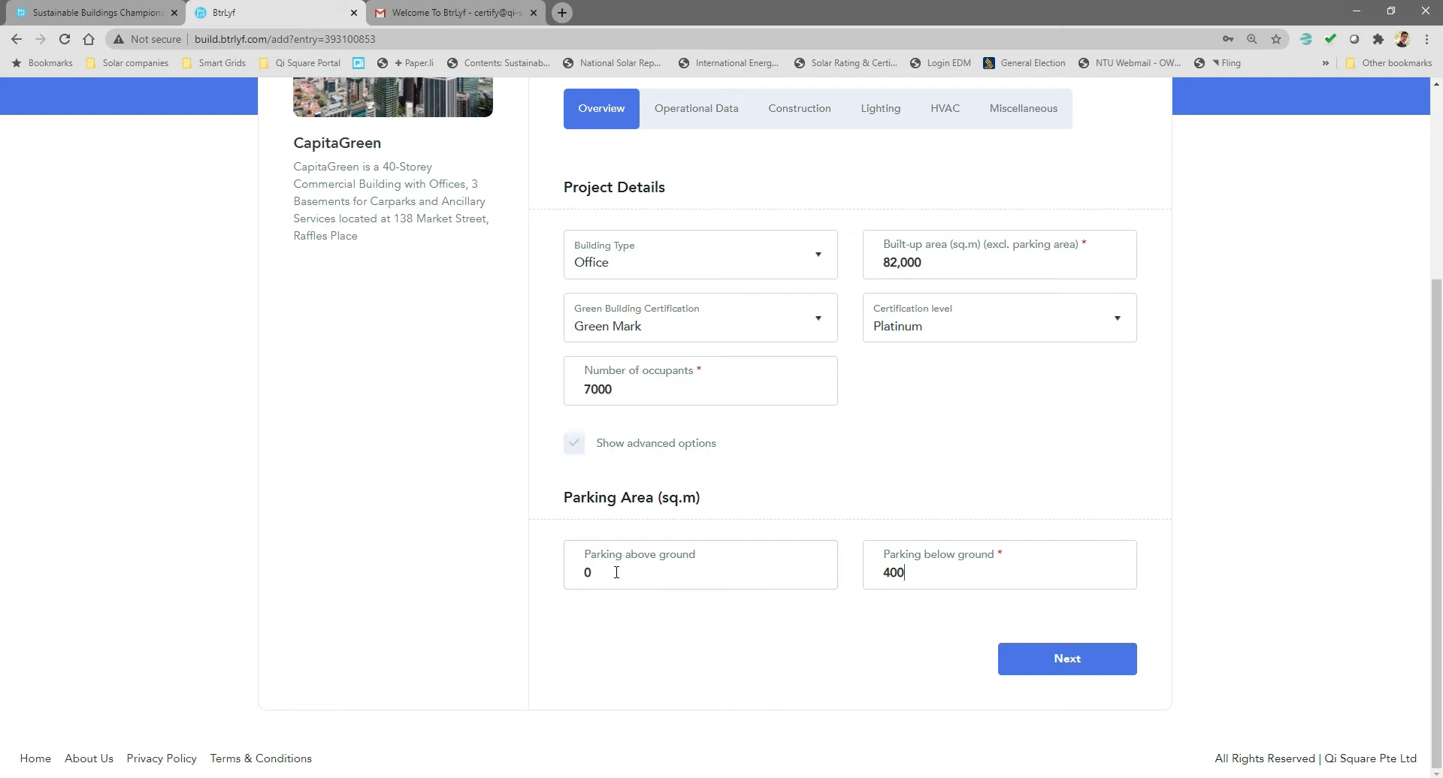
scroll(616, 573, up, 1)
click(573, 520)
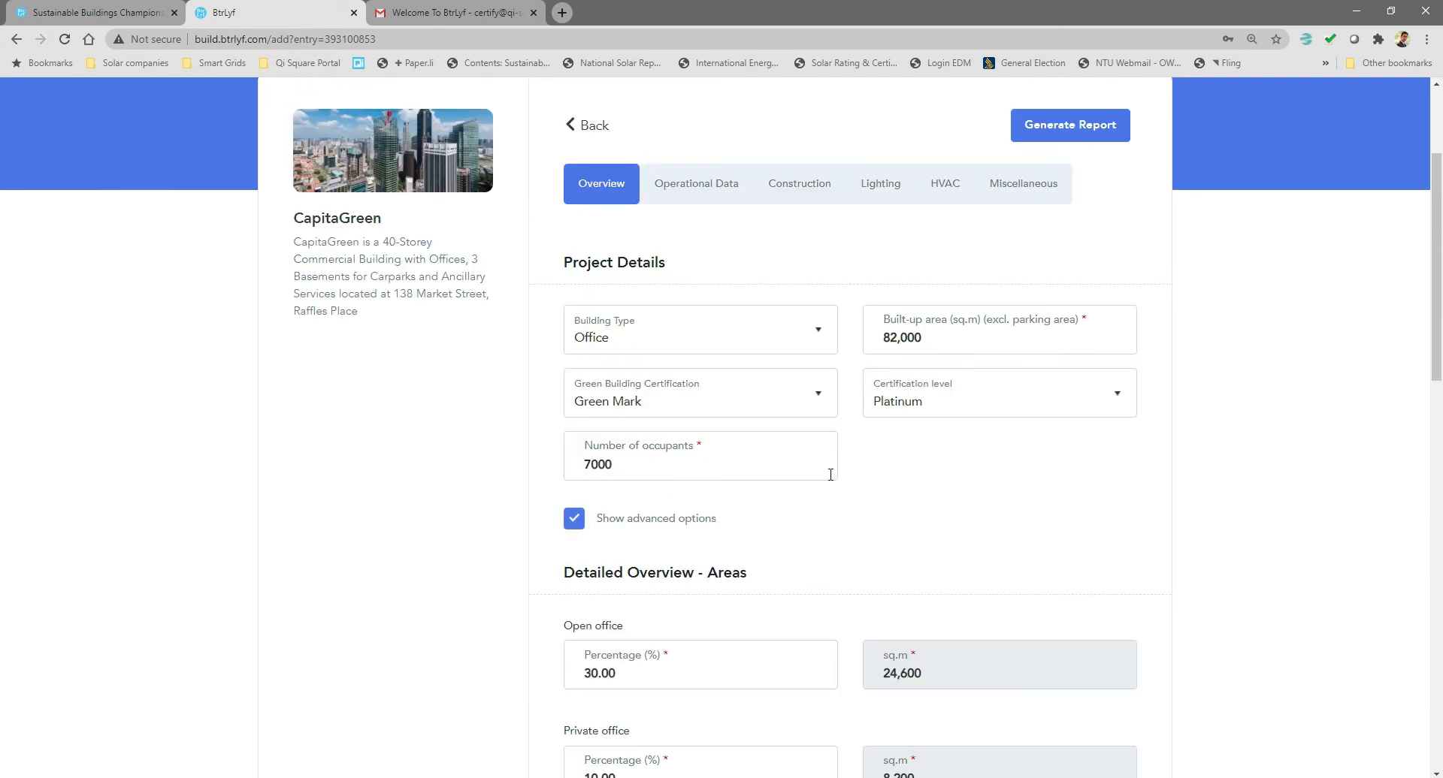
scroll(872, 476, up, 1)
scroll(876, 479, down, 4)
scroll(877, 479, down, 2)
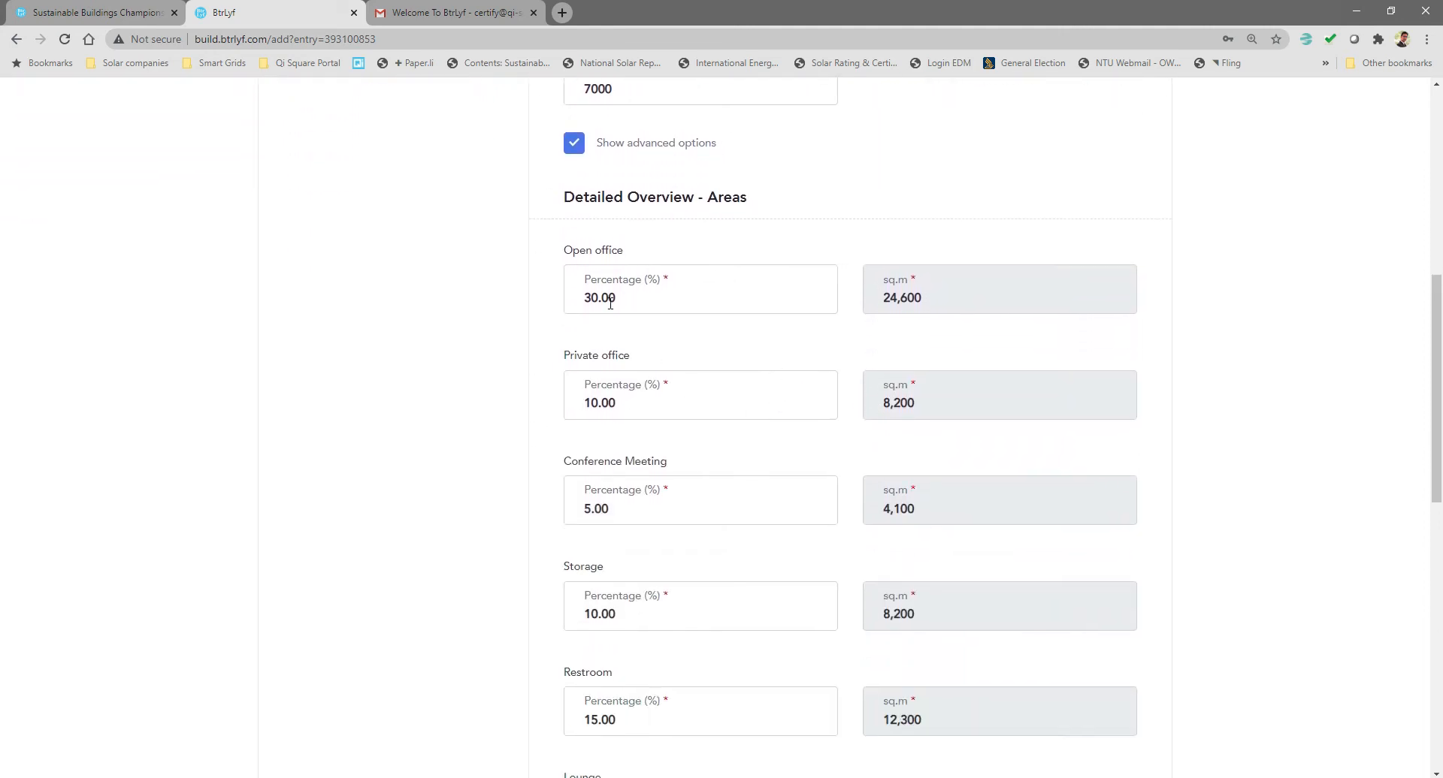
scroll(635, 344, down, 1)
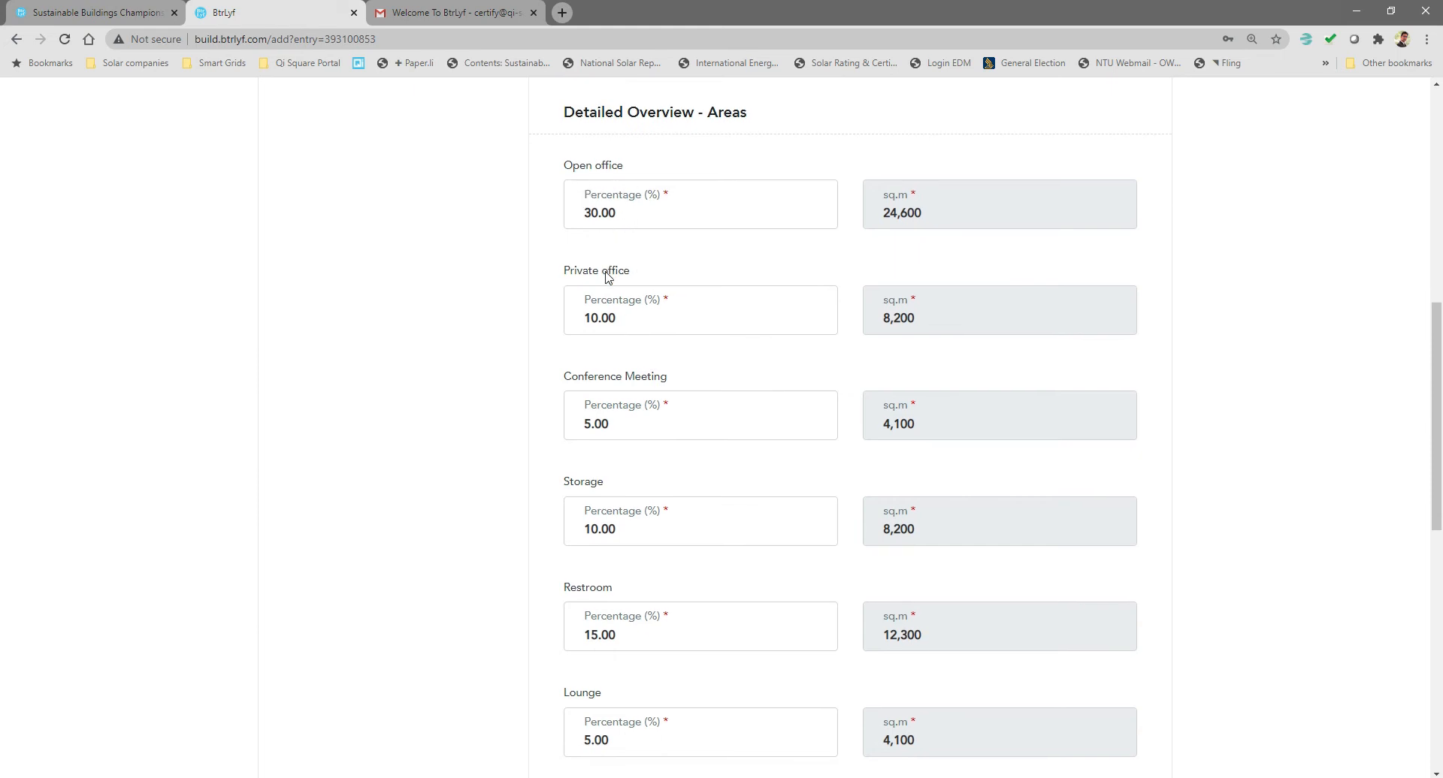
scroll(616, 195, down, 2)
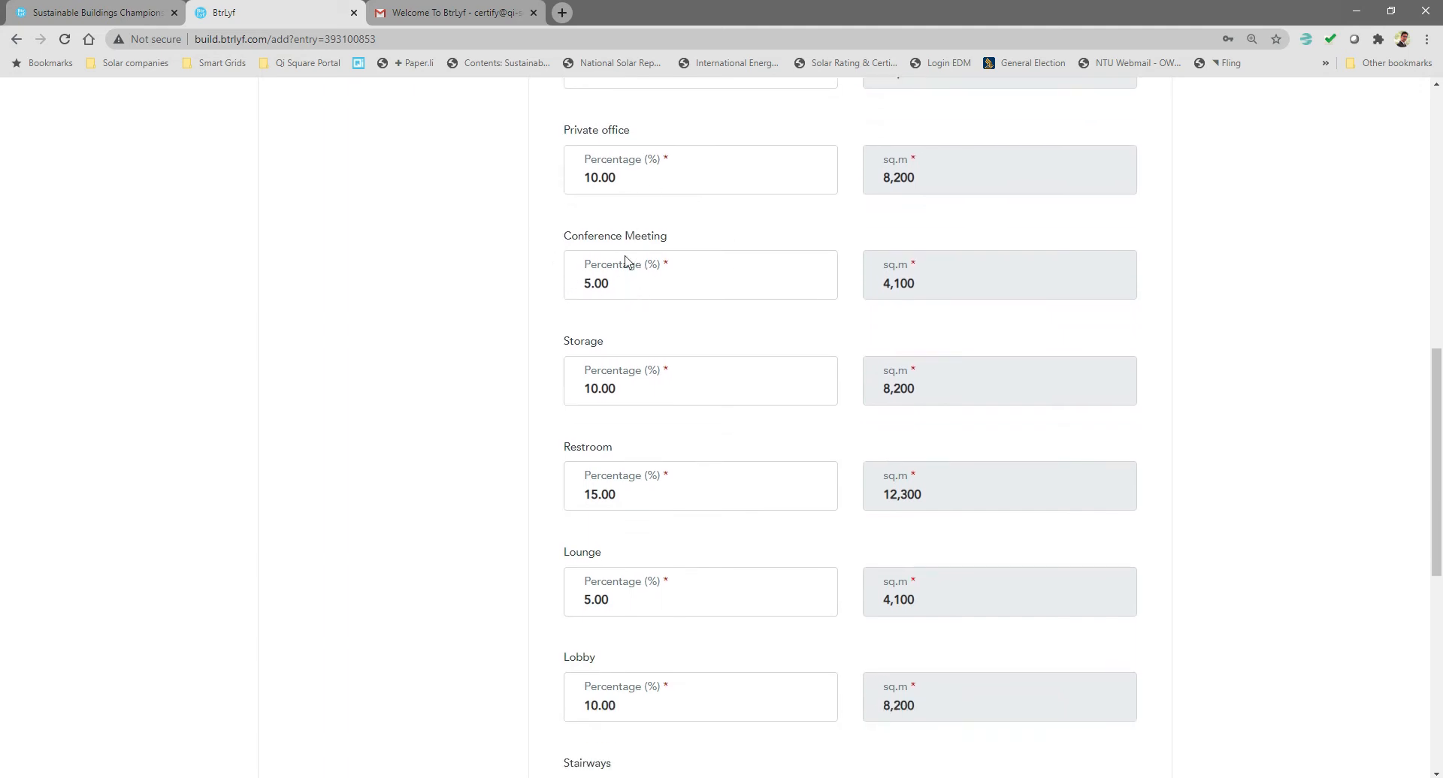
scroll(683, 277, down, 5)
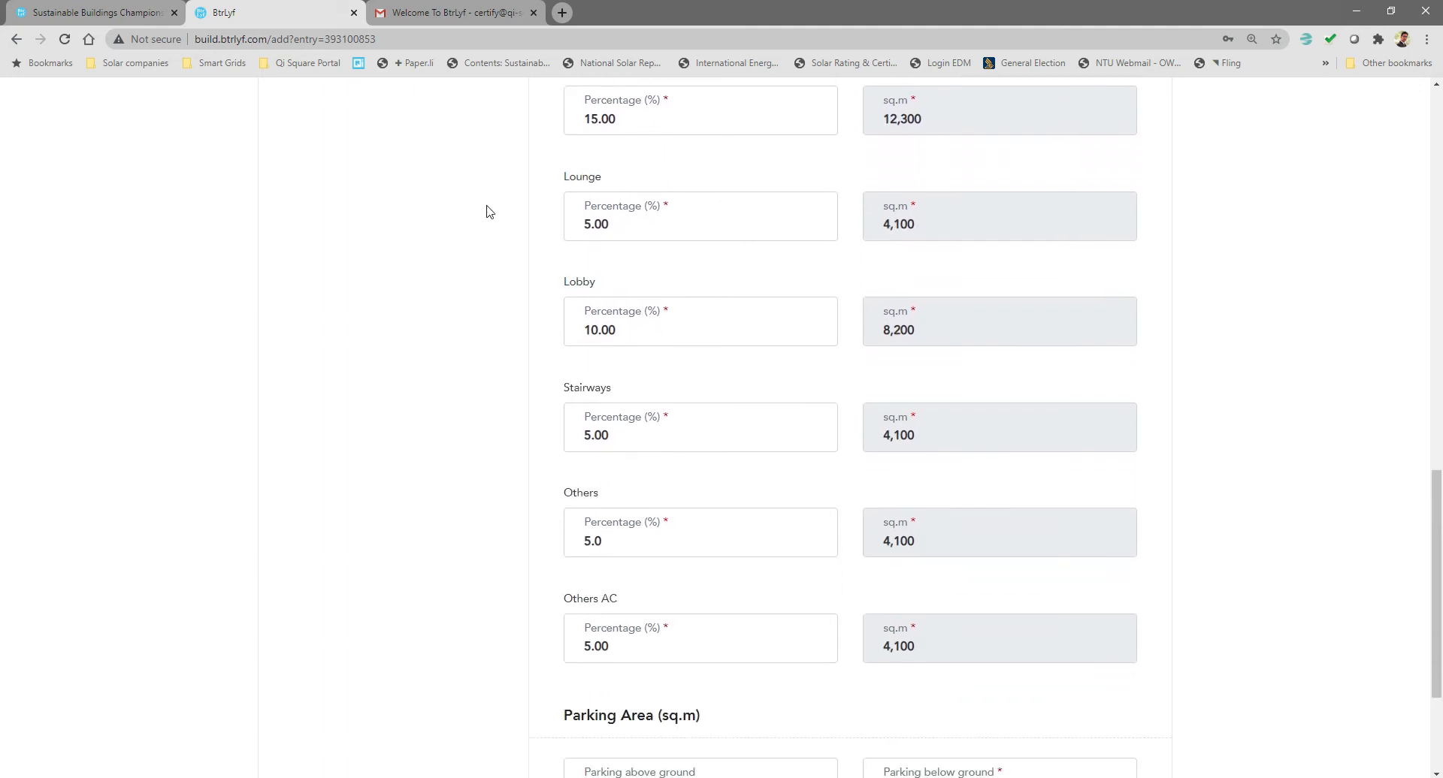
scroll(692, 534, down, 1)
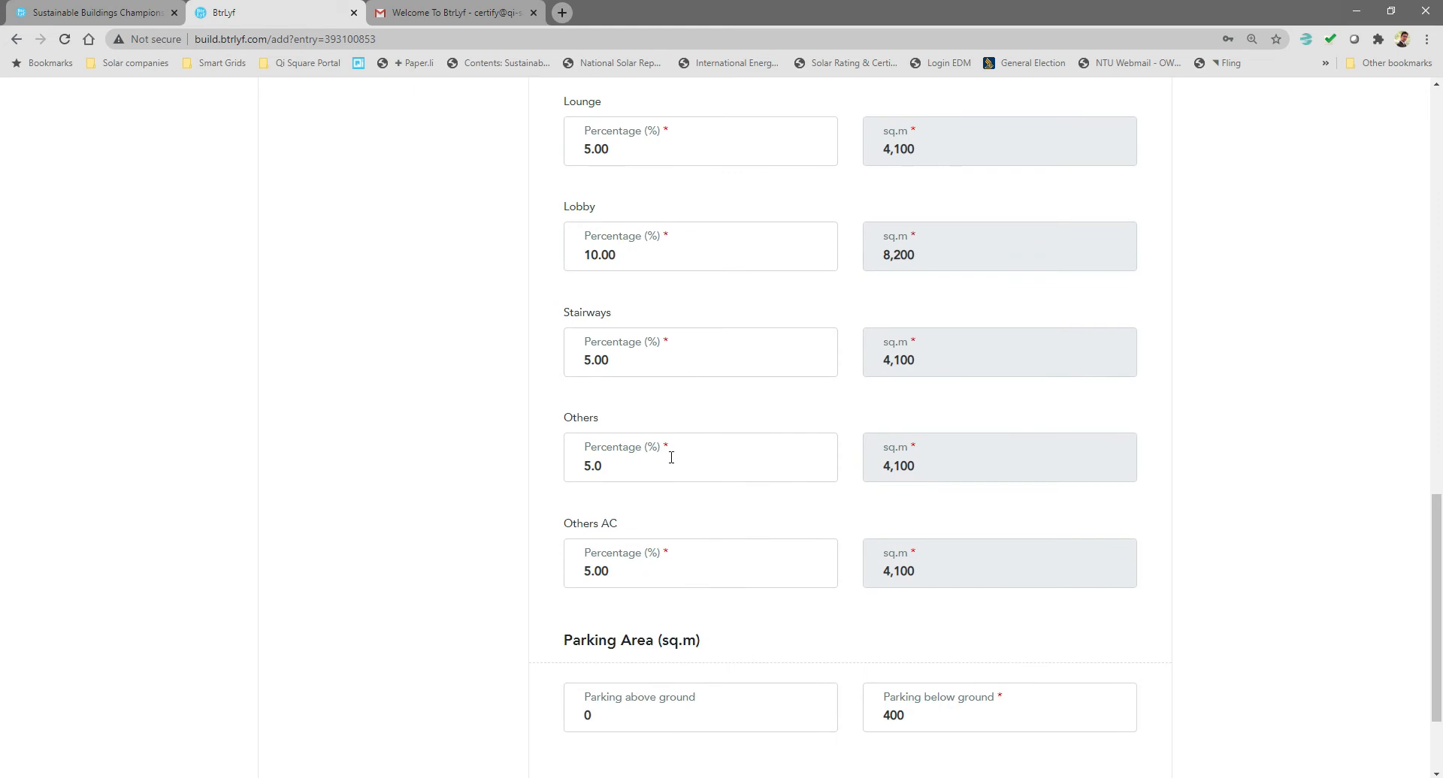
scroll(671, 458, down, 1)
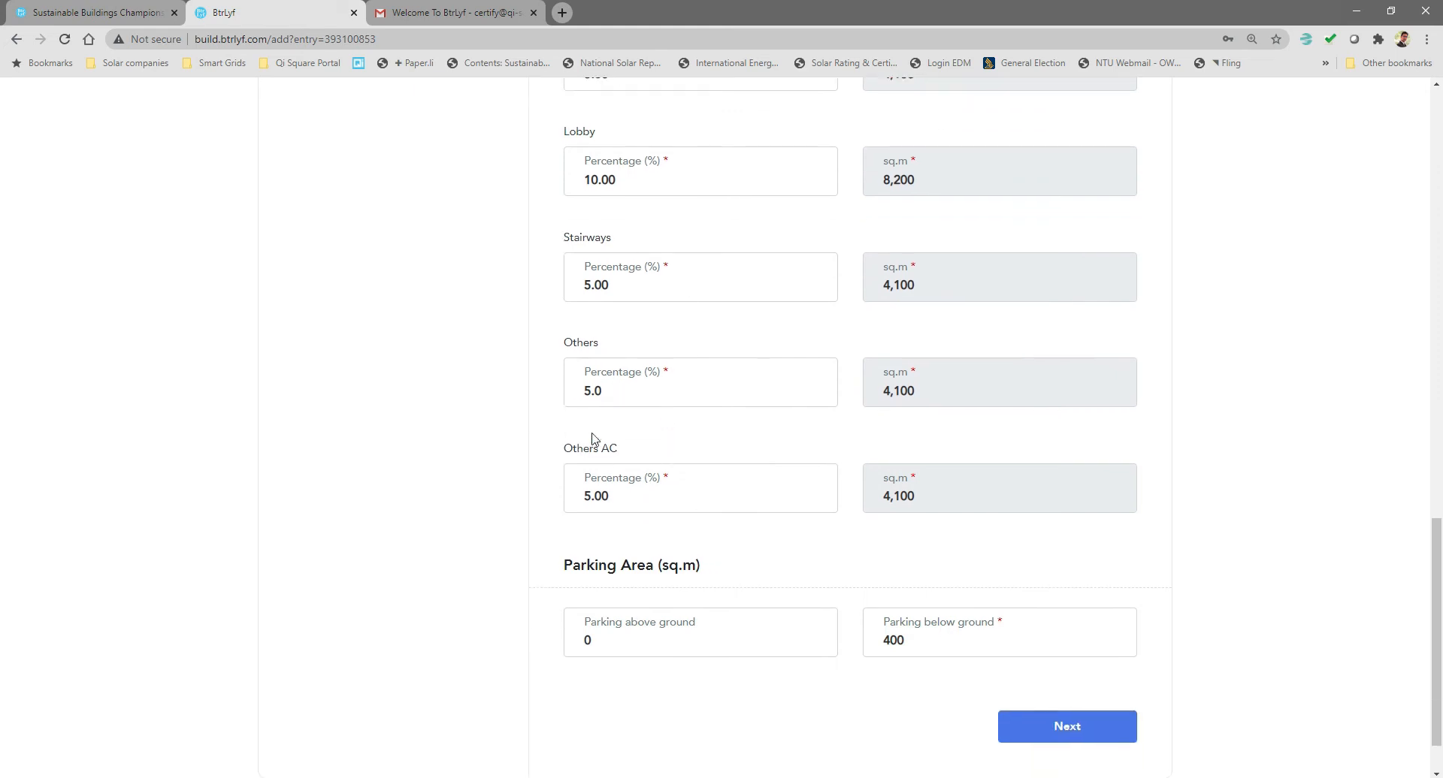
Step: Set the area percentage of the Others category to 10
key(ctrl+a)
text(10)
scroll(692, 500, up, 8)
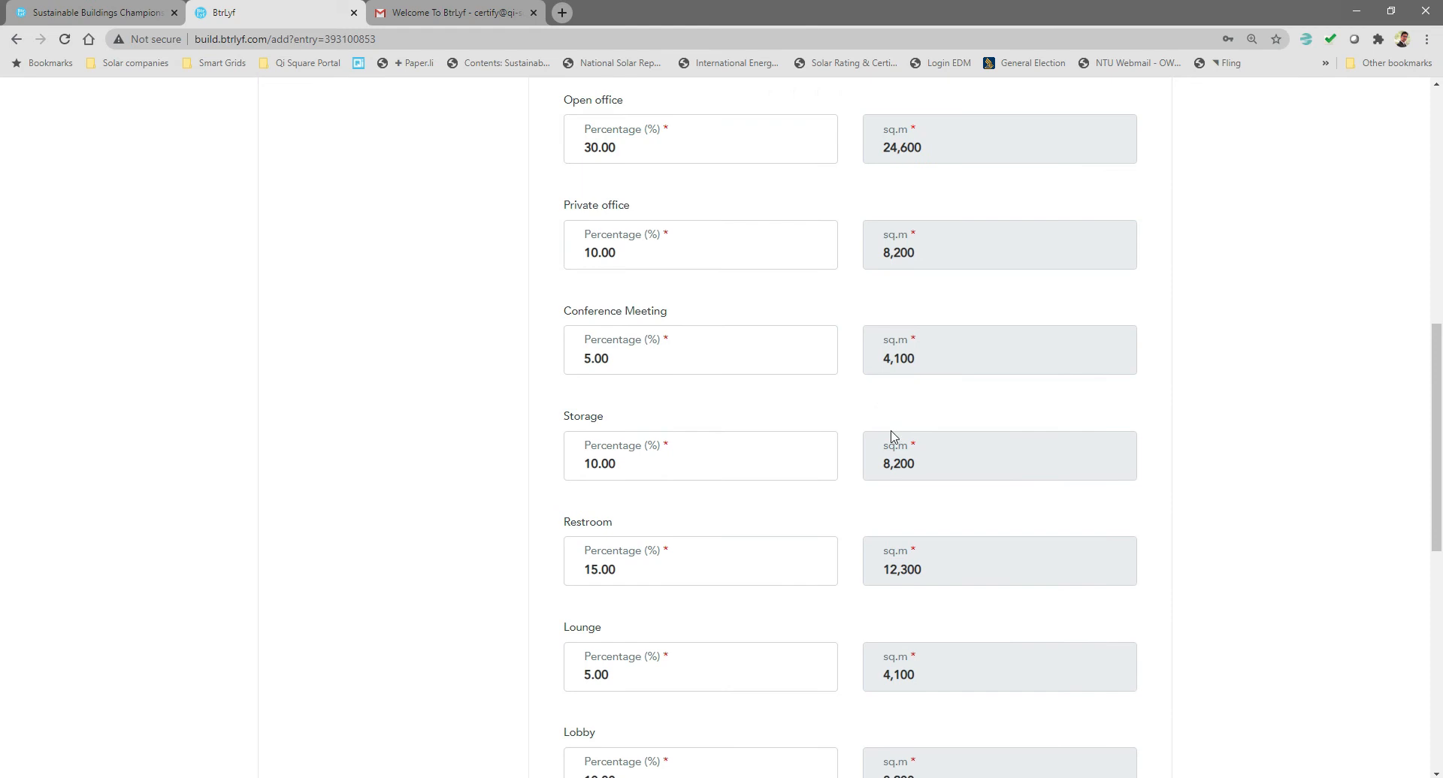
scroll(891, 429, up, 7)
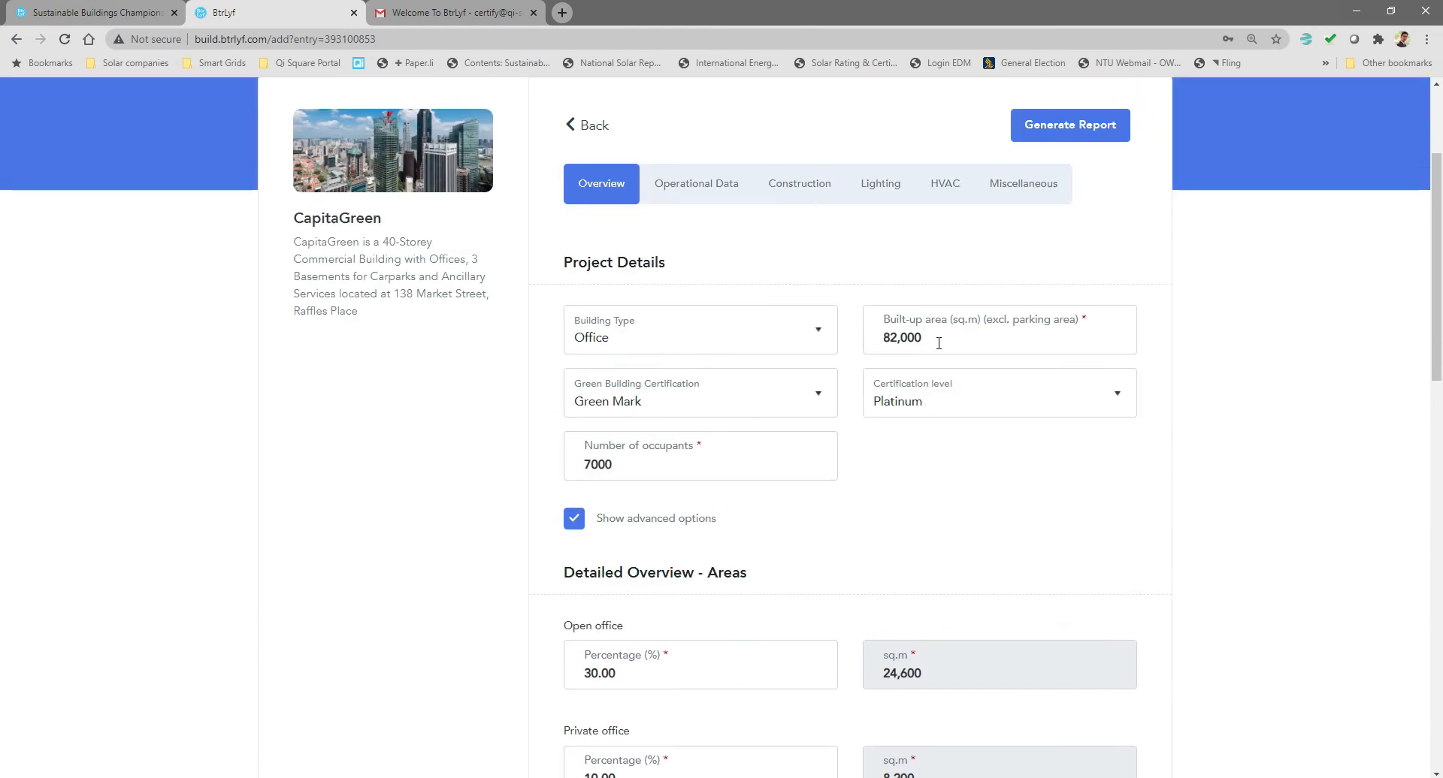
Step: Change the building type to Healthcare, review its area categories, and set the type back to Office
click(759, 335)
click(579, 380)
scroll(701, 462, down, 3)
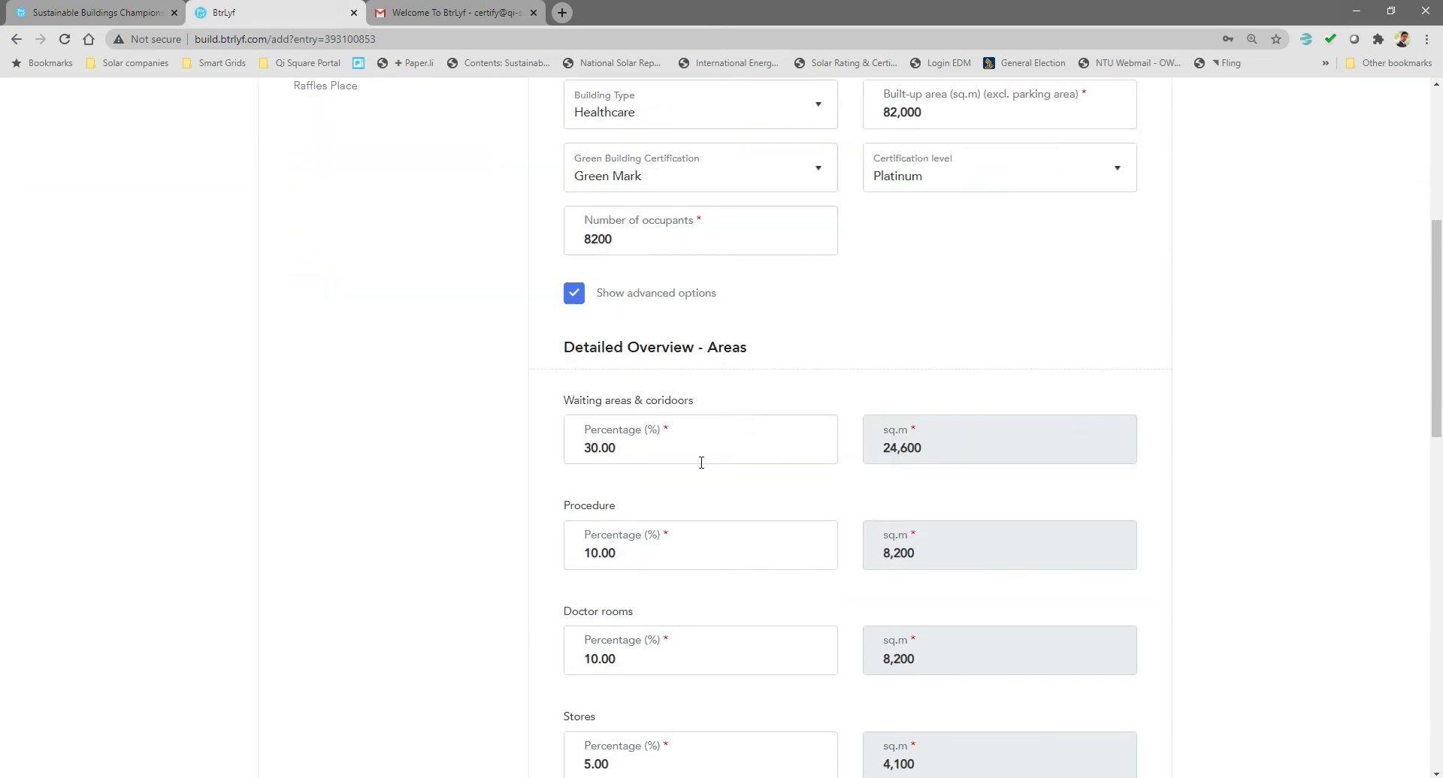
scroll(649, 456, down, 3)
scroll(644, 505, up, 6)
click(646, 327)
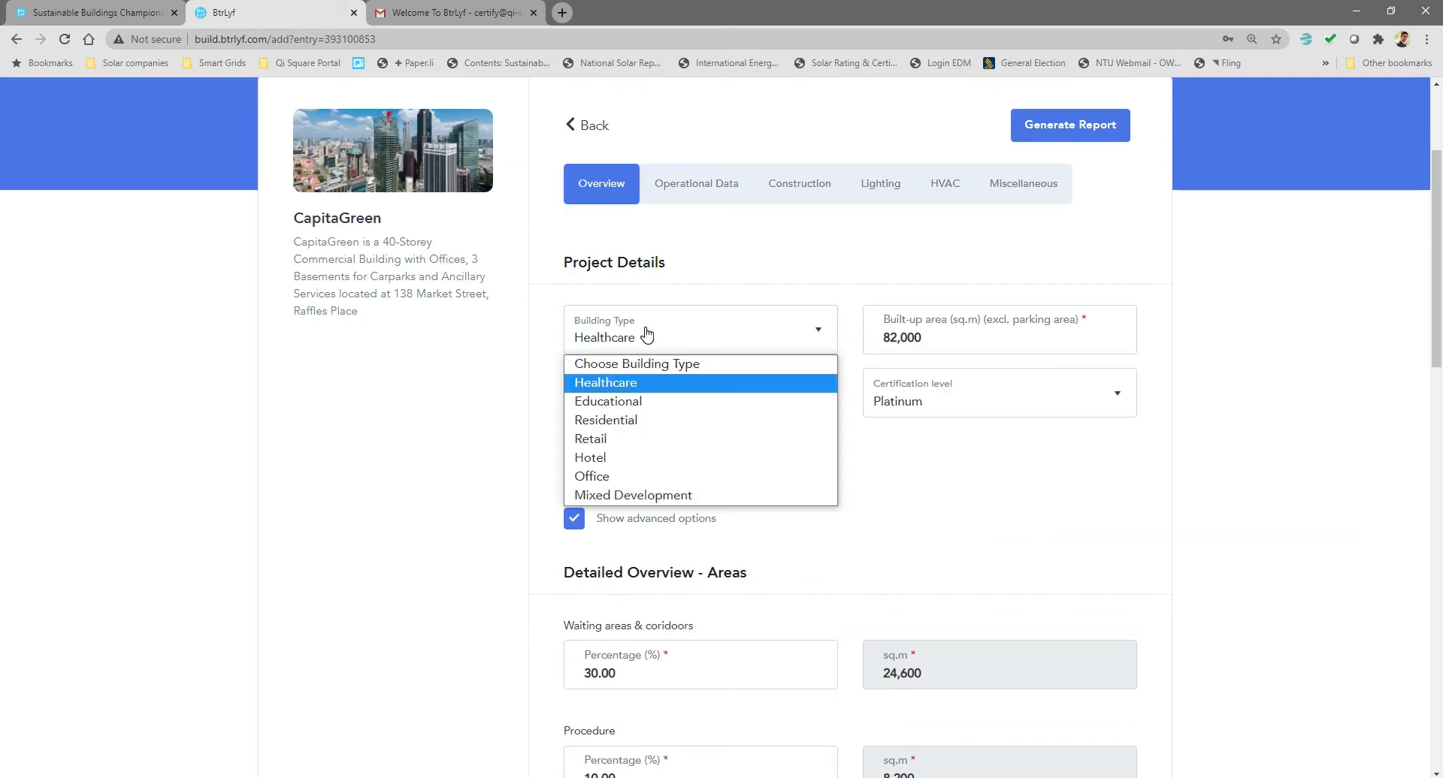
click(618, 476)
scroll(676, 451, down, 5)
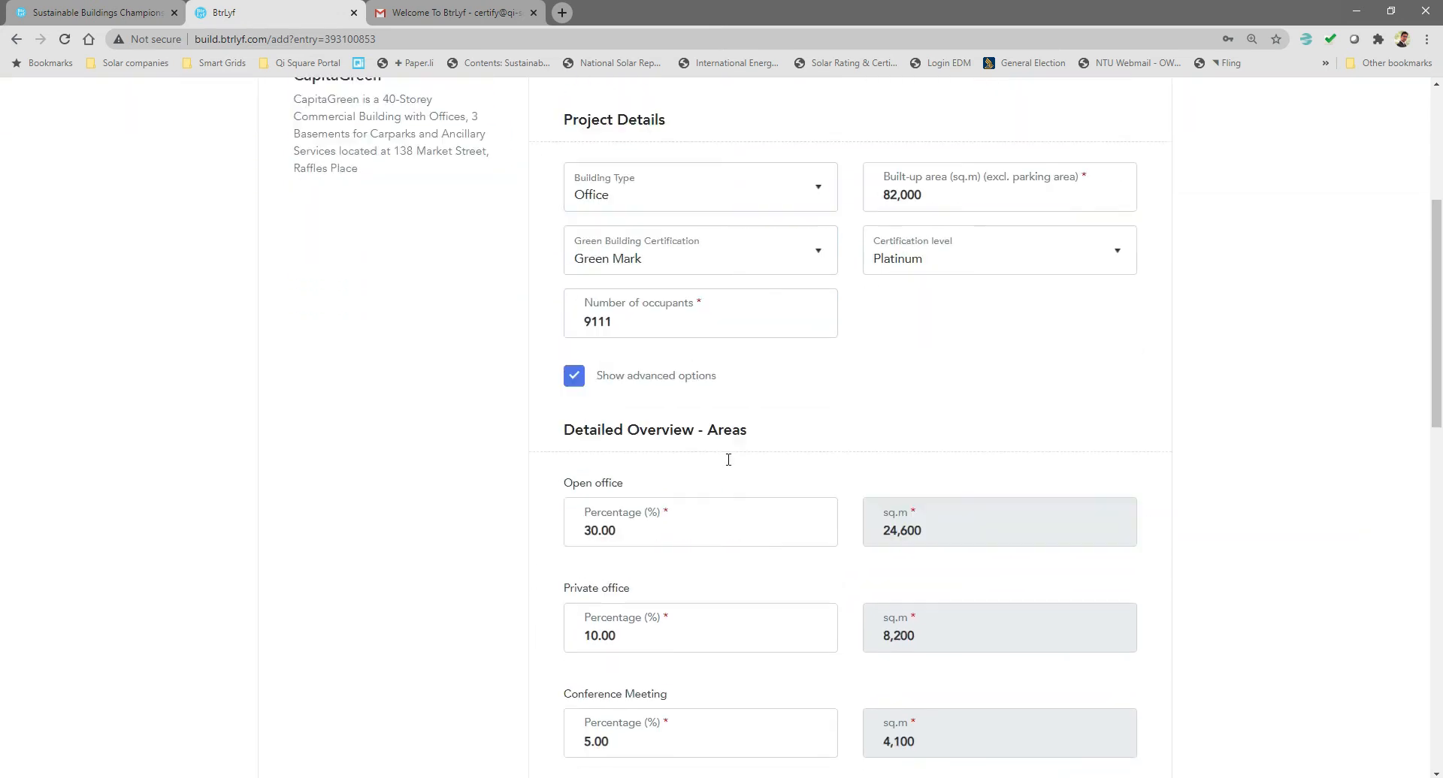
scroll(627, 448, down, 2)
scroll(623, 438, up, 7)
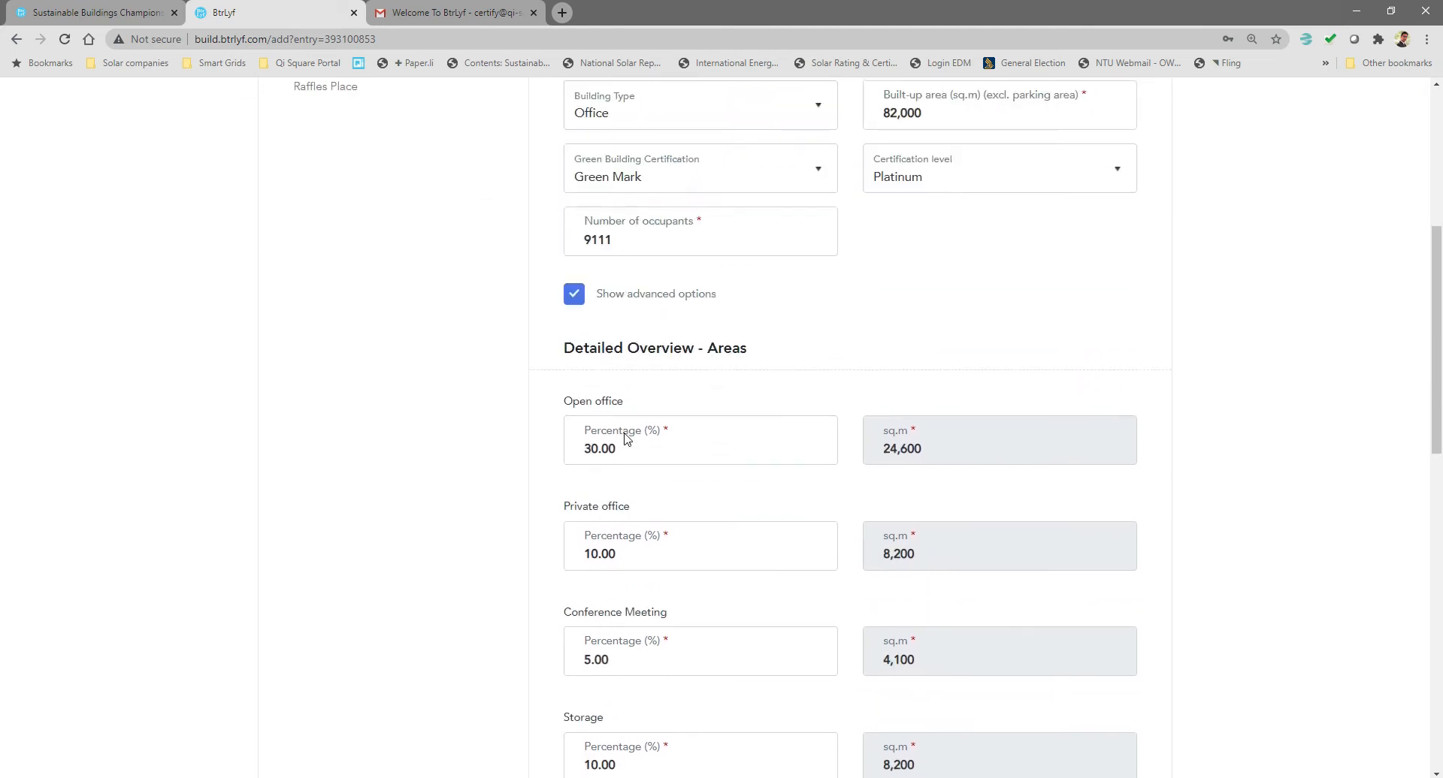
Step: Try to continue from the overview to the next data section
scroll(782, 444, down, 12)
scroll(804, 480, down, 3)
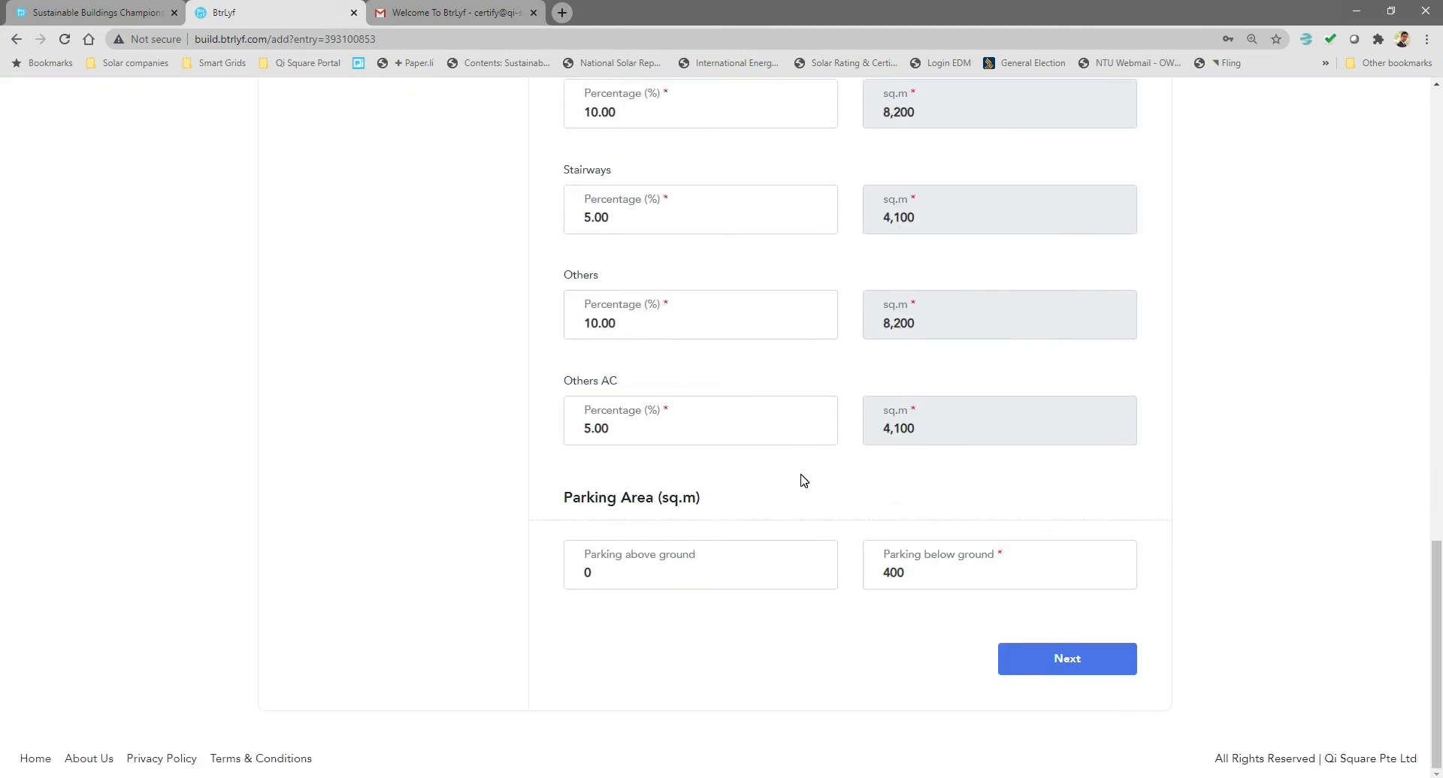
click(1100, 664)
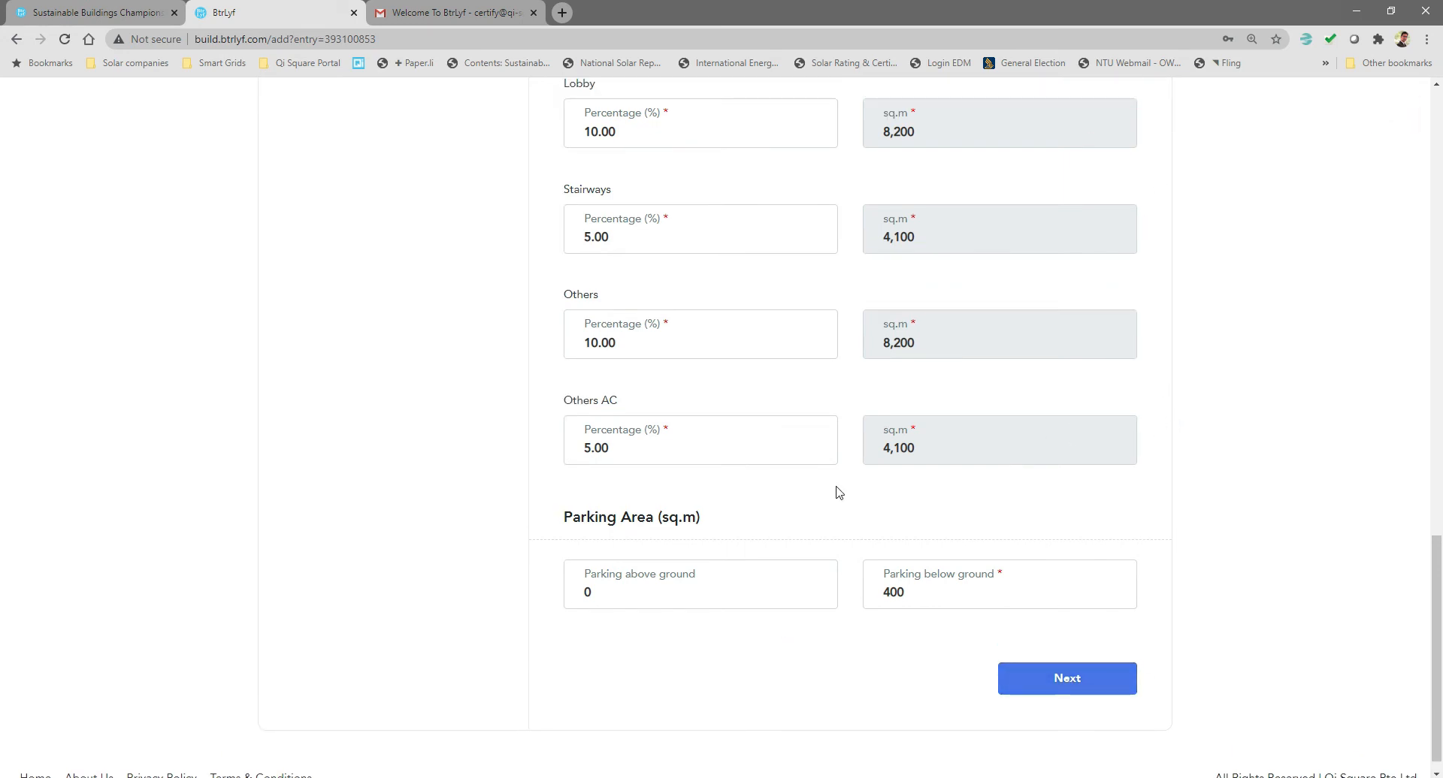
Step: Check the area percentages, set the Others category to 5, and continue to the operational data
scroll(839, 481, up, 1)
scroll(838, 480, up, 2)
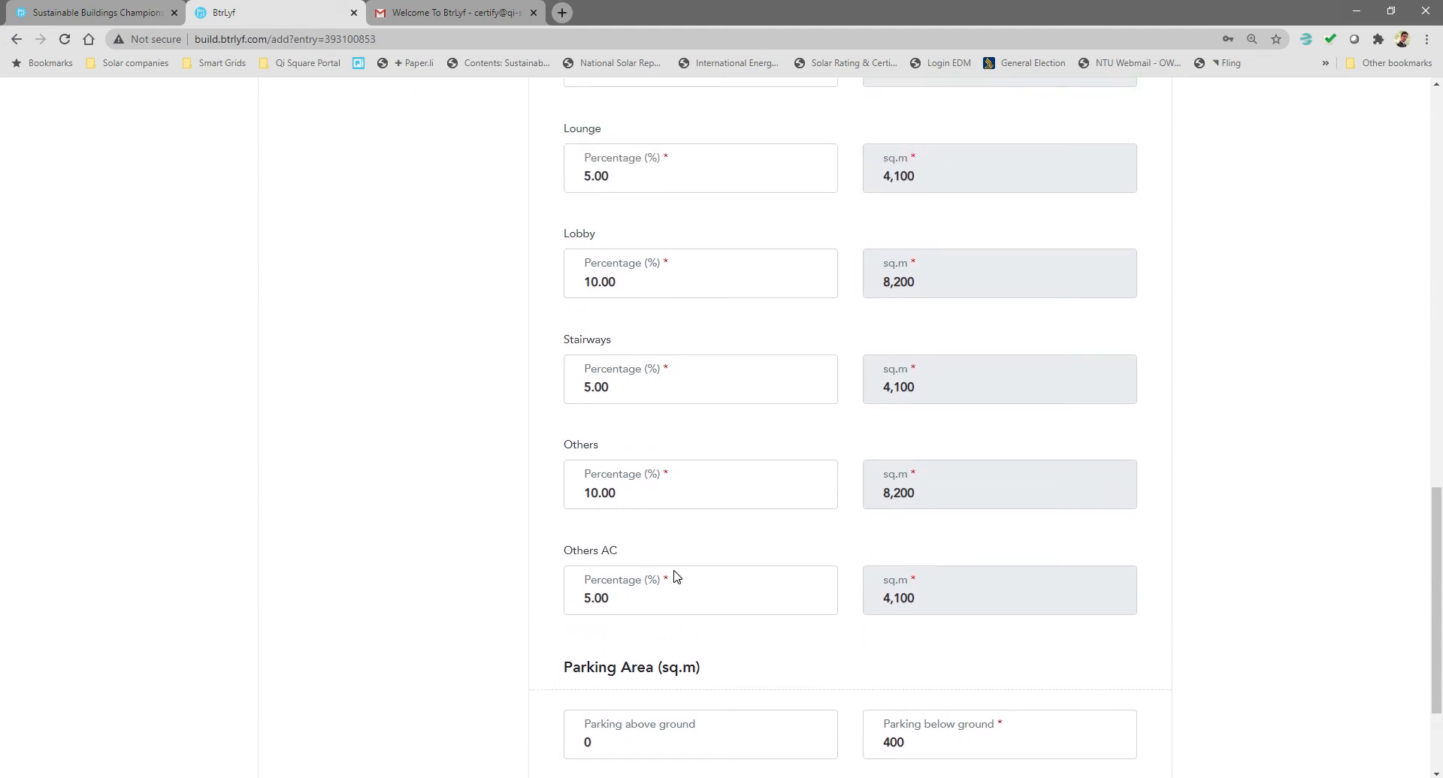
scroll(681, 569, up, 1)
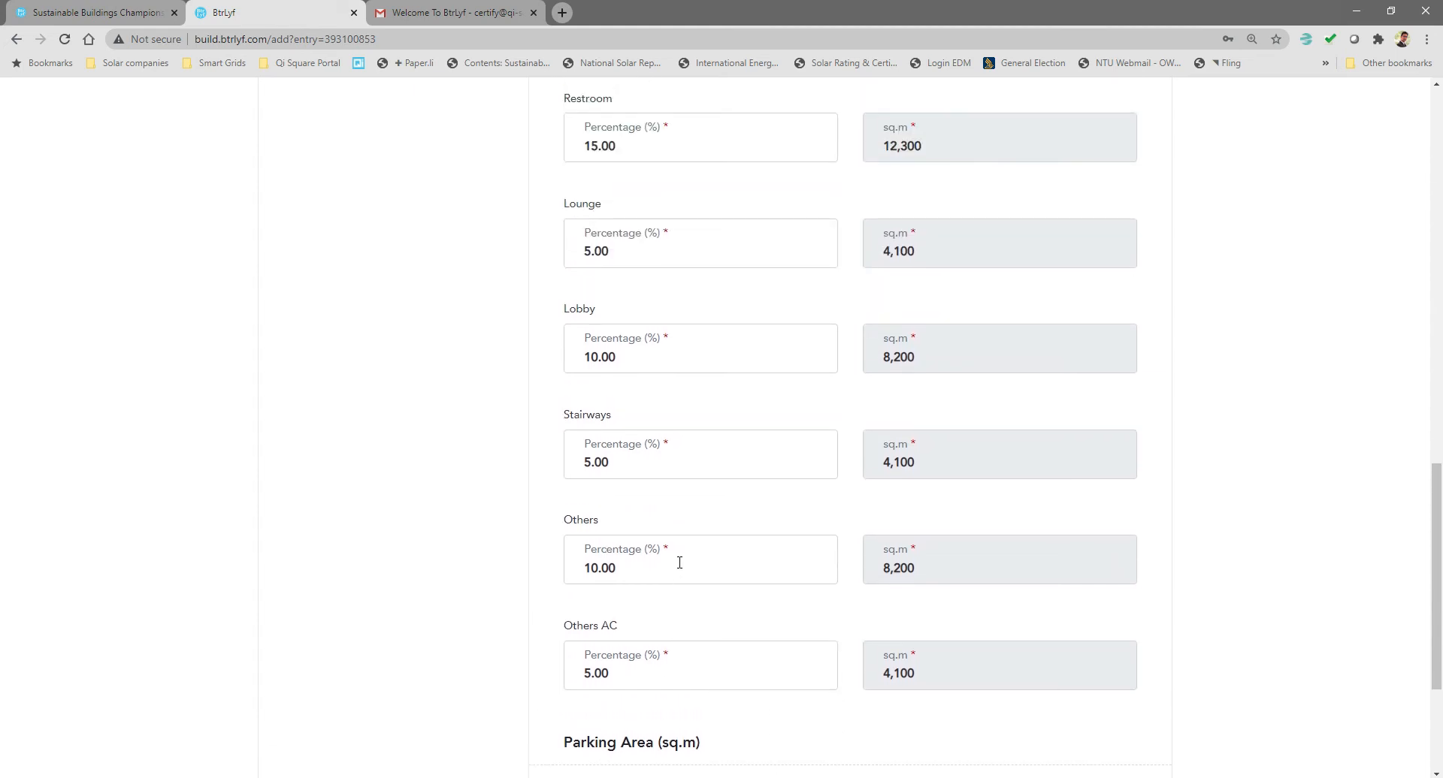
scroll(691, 530, up, 1)
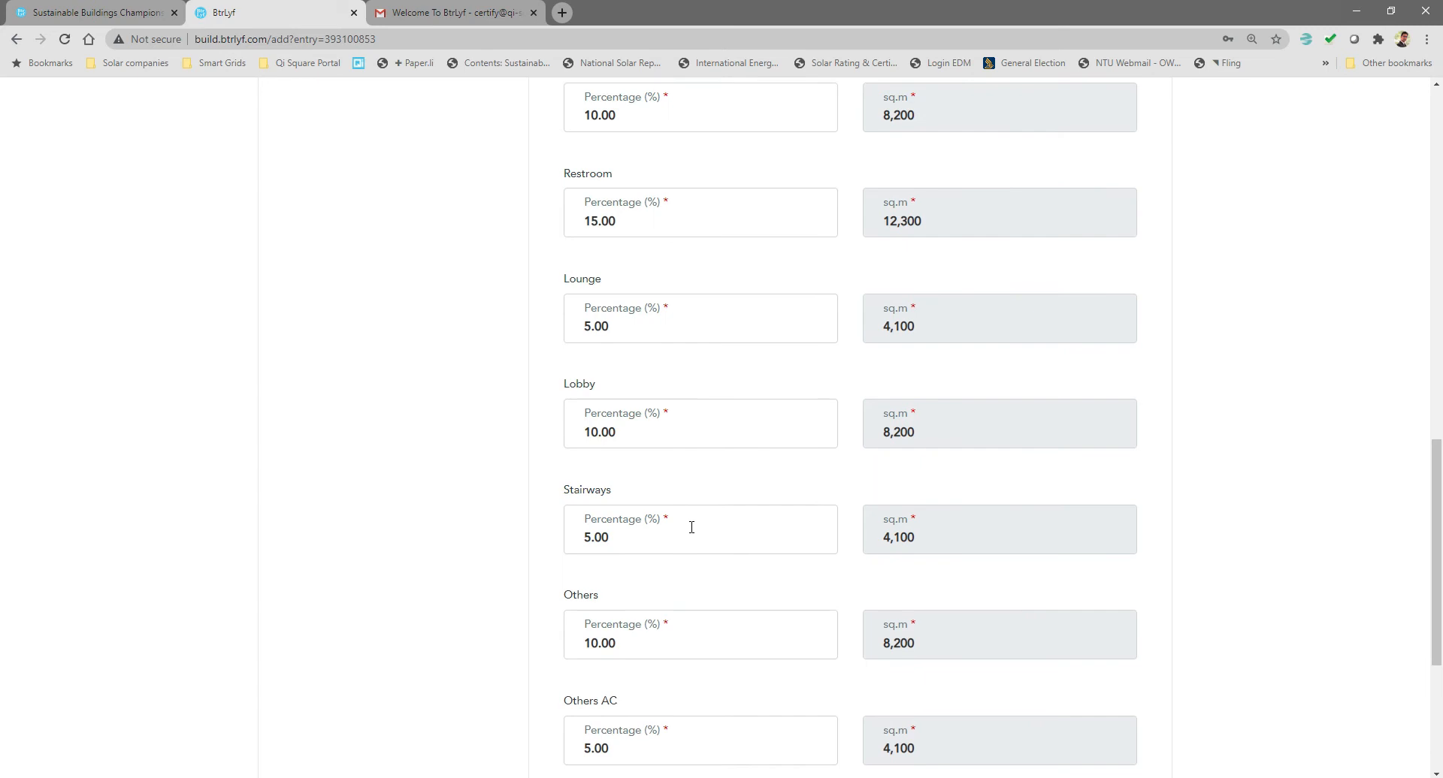
scroll(691, 528, down, 1)
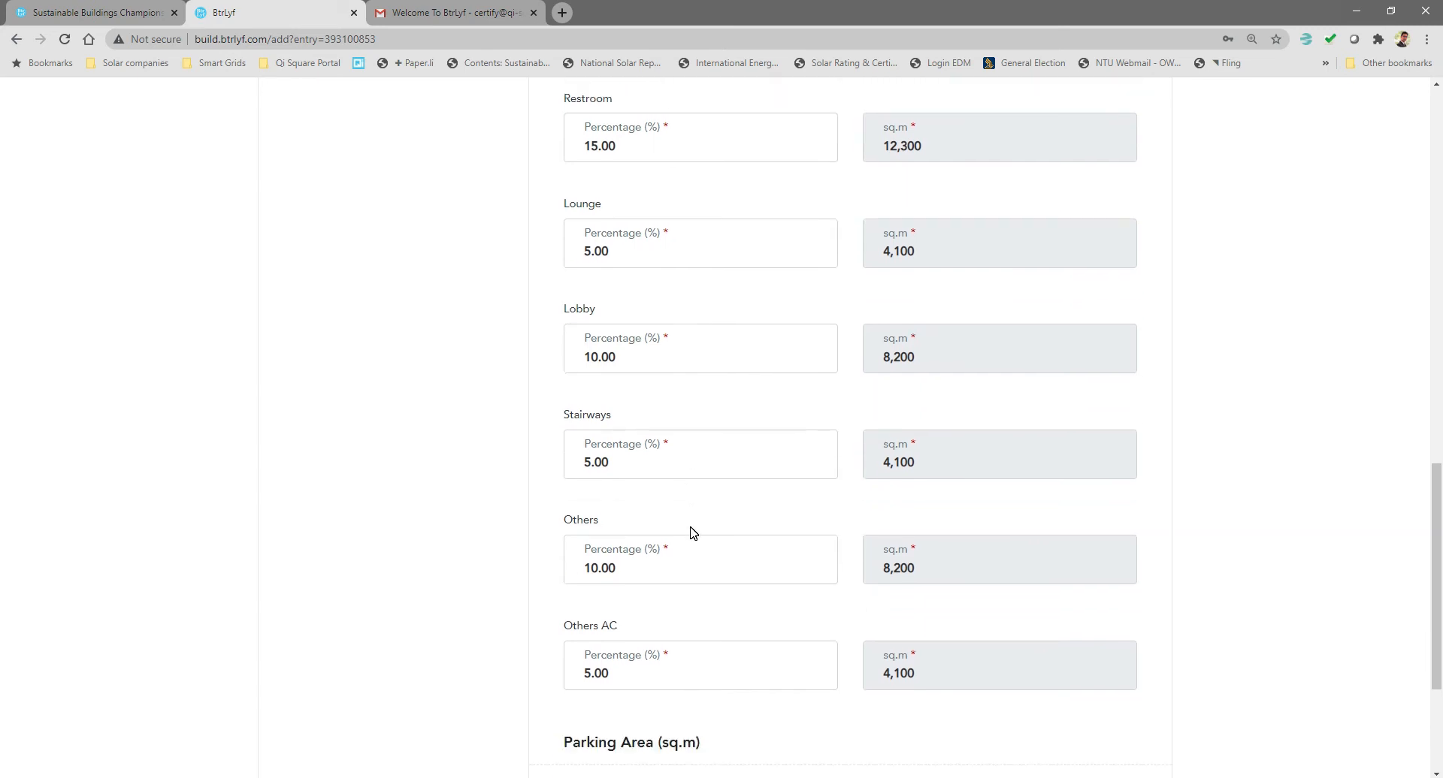
scroll(697, 524, down, 2)
scroll(696, 525, up, 5)
scroll(696, 526, down, 4)
drag(631, 494, 458, 499)
text(5)
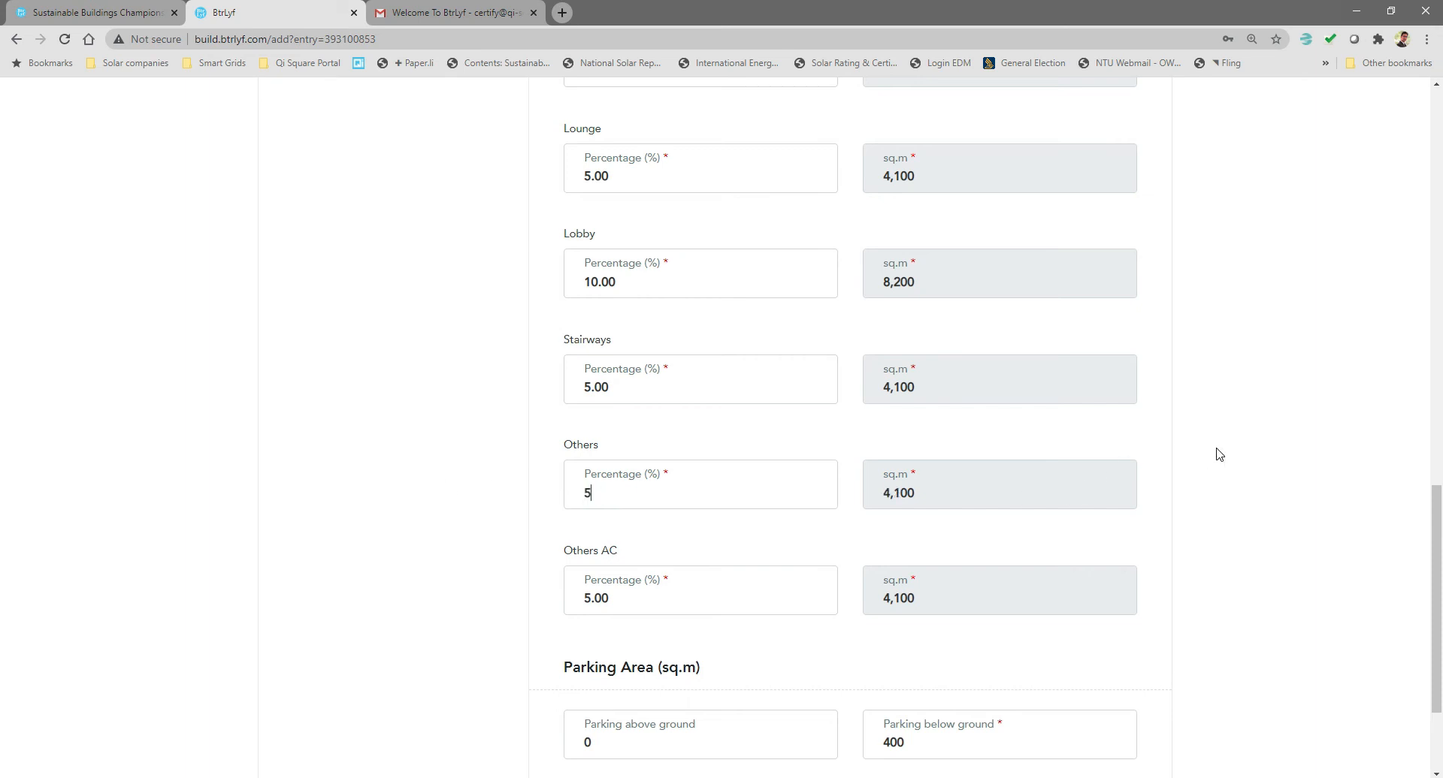
scroll(1203, 553, down, 3)
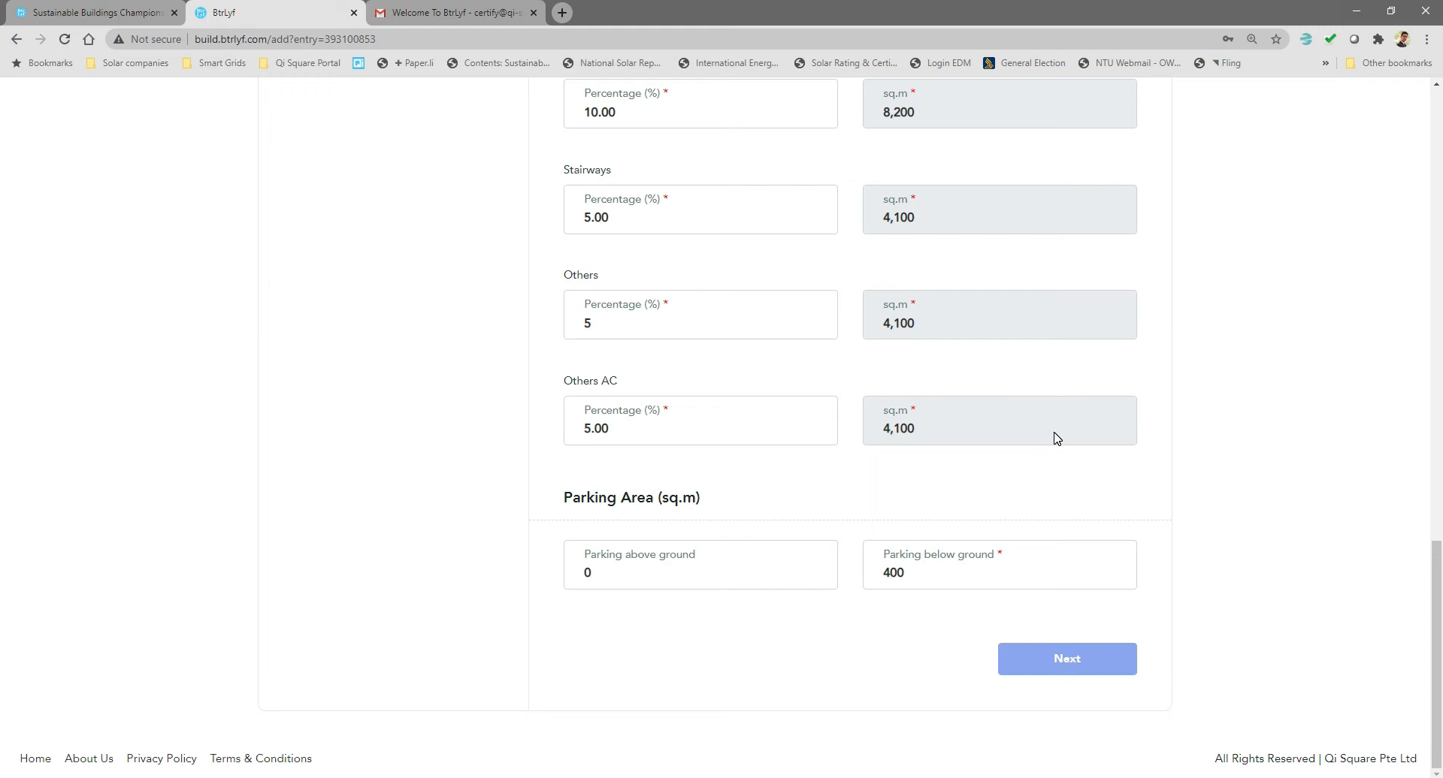
scroll(1079, 438, up, 7)
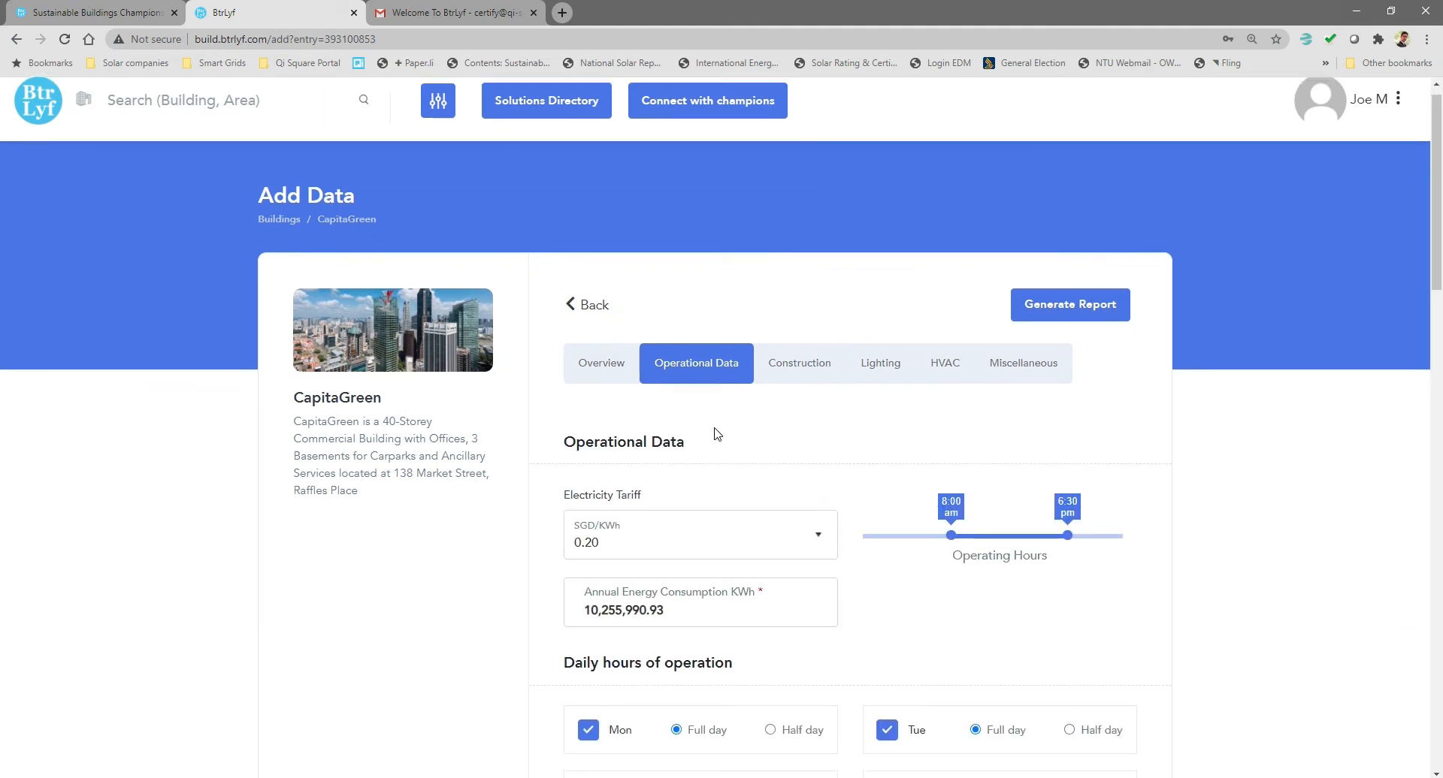
Step: Set the start of the operating hours to 8:30 am
scroll(699, 455, down, 1)
mouse_move(950, 479)
mouse_down()
mouse_move(925, 485)
mouse_move(957, 483)
mouse_up()
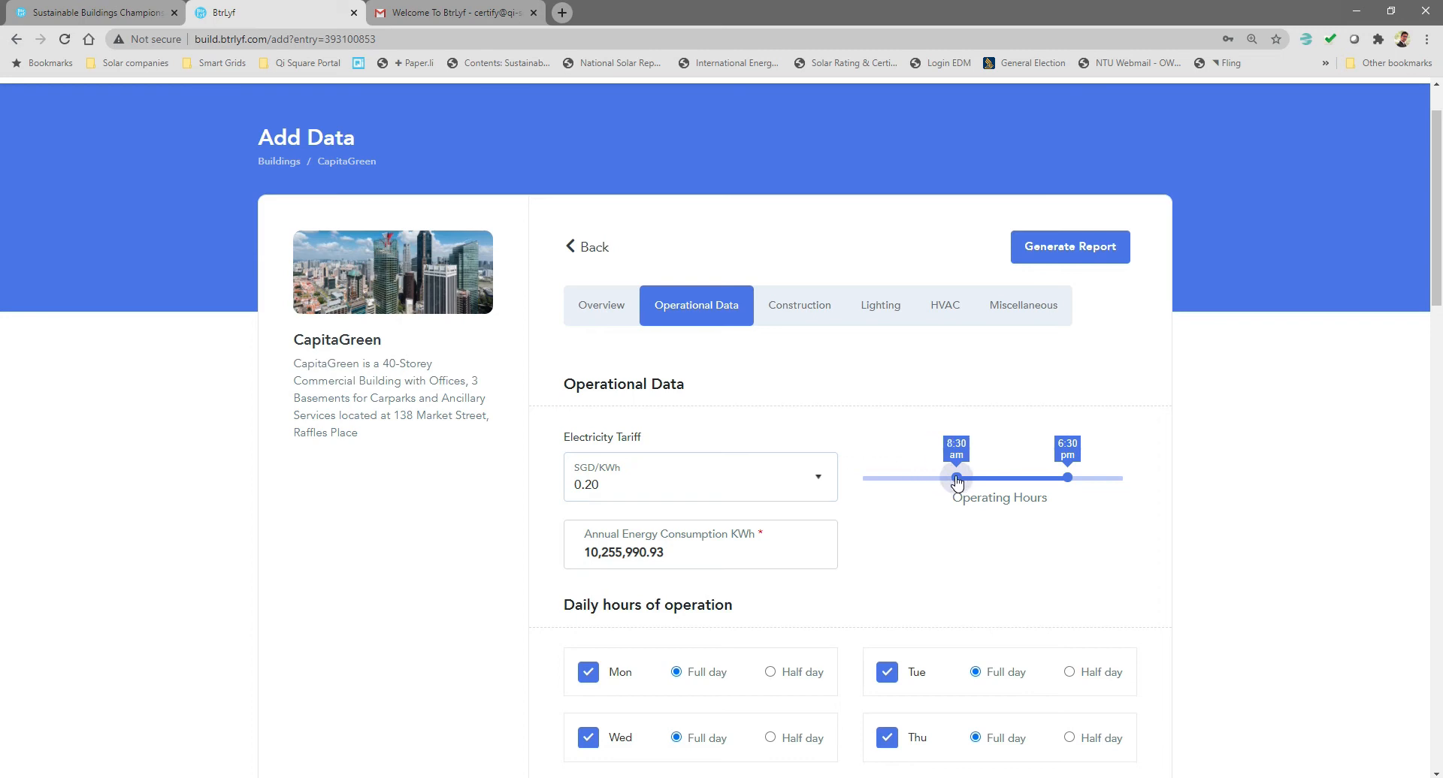
Step: Add Saturday to the daily hours of operation as a half day
scroll(564, 424, down, 2)
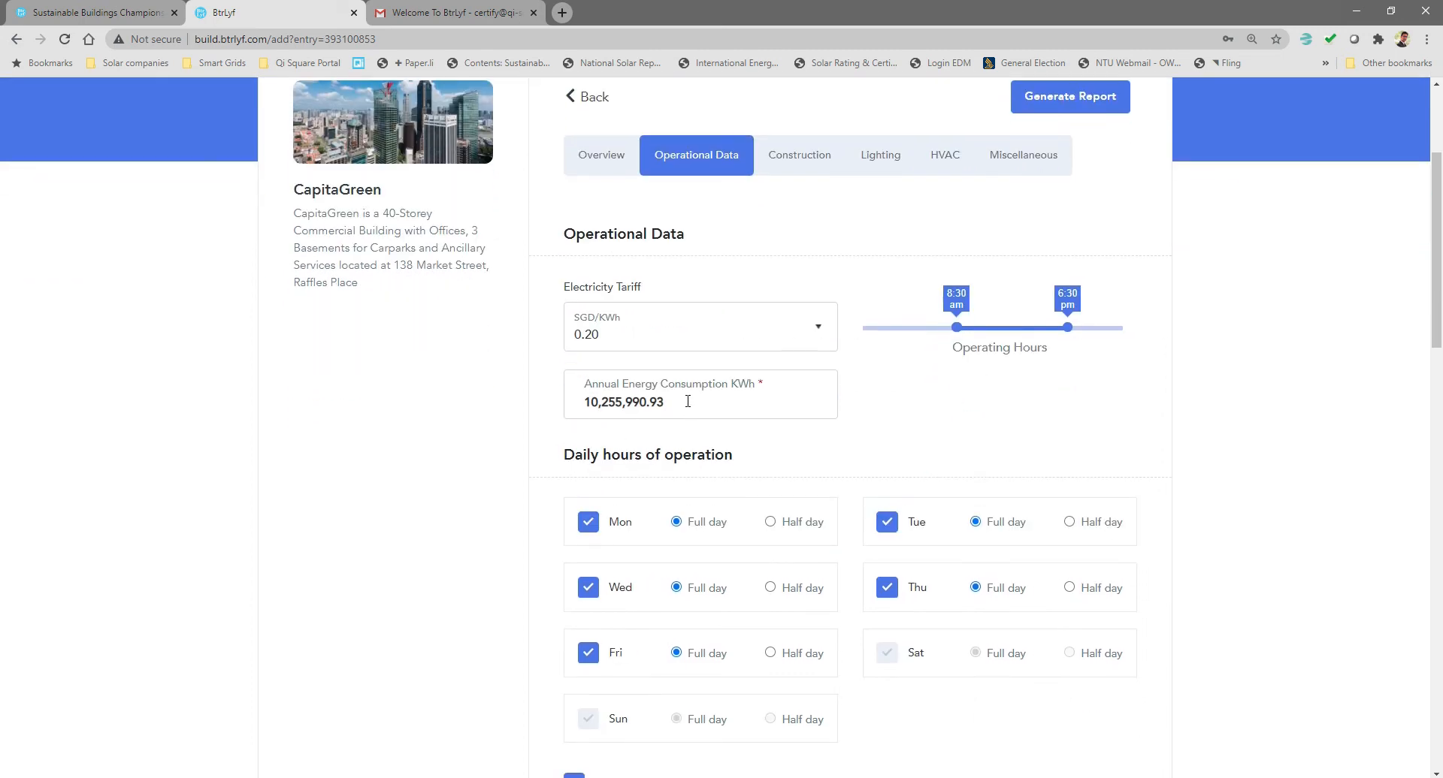
scroll(688, 401, down, 1)
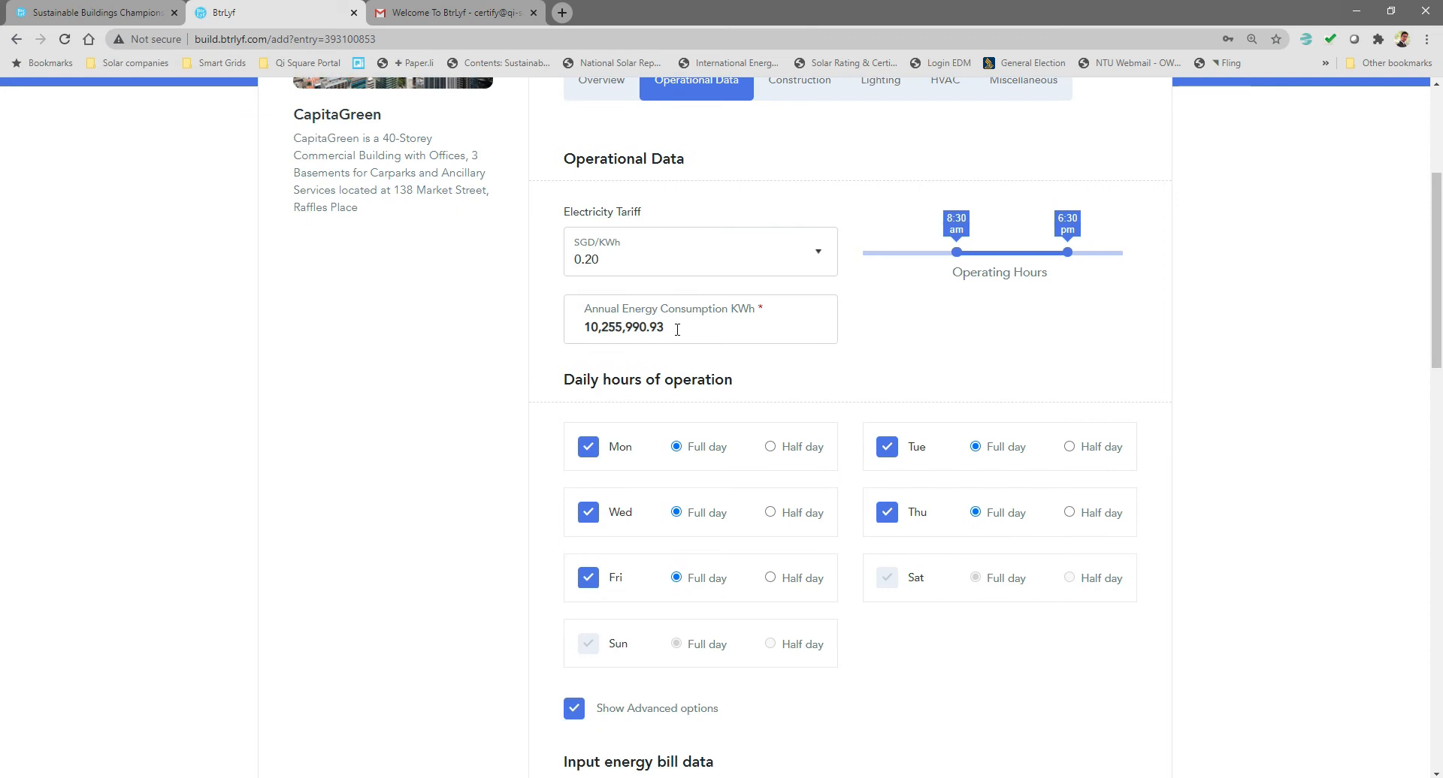
scroll(677, 330, down, 2)
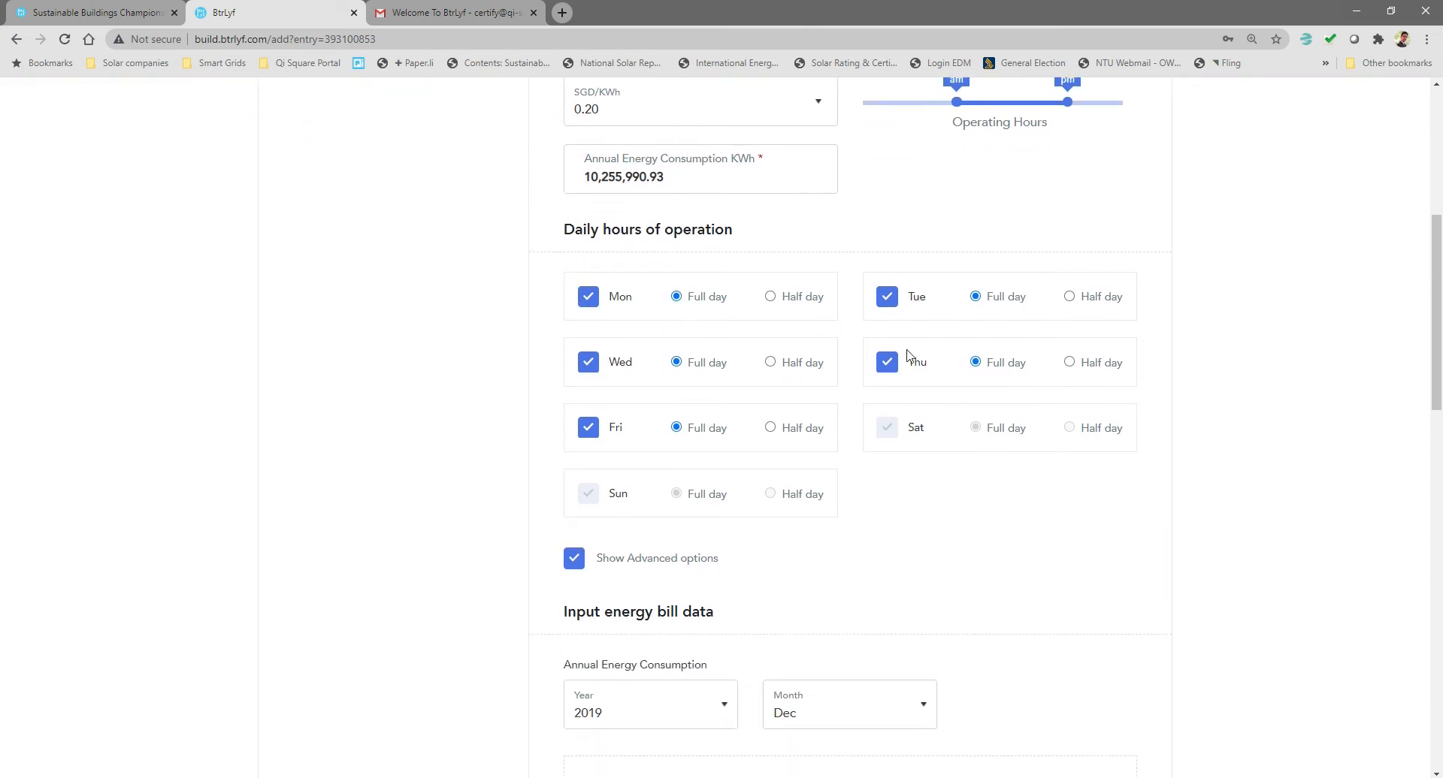
click(888, 428)
click(1073, 427)
Step: Enable additional electricity tariffs, then try adding another tariff entry and remove it
scroll(802, 409, down, 2)
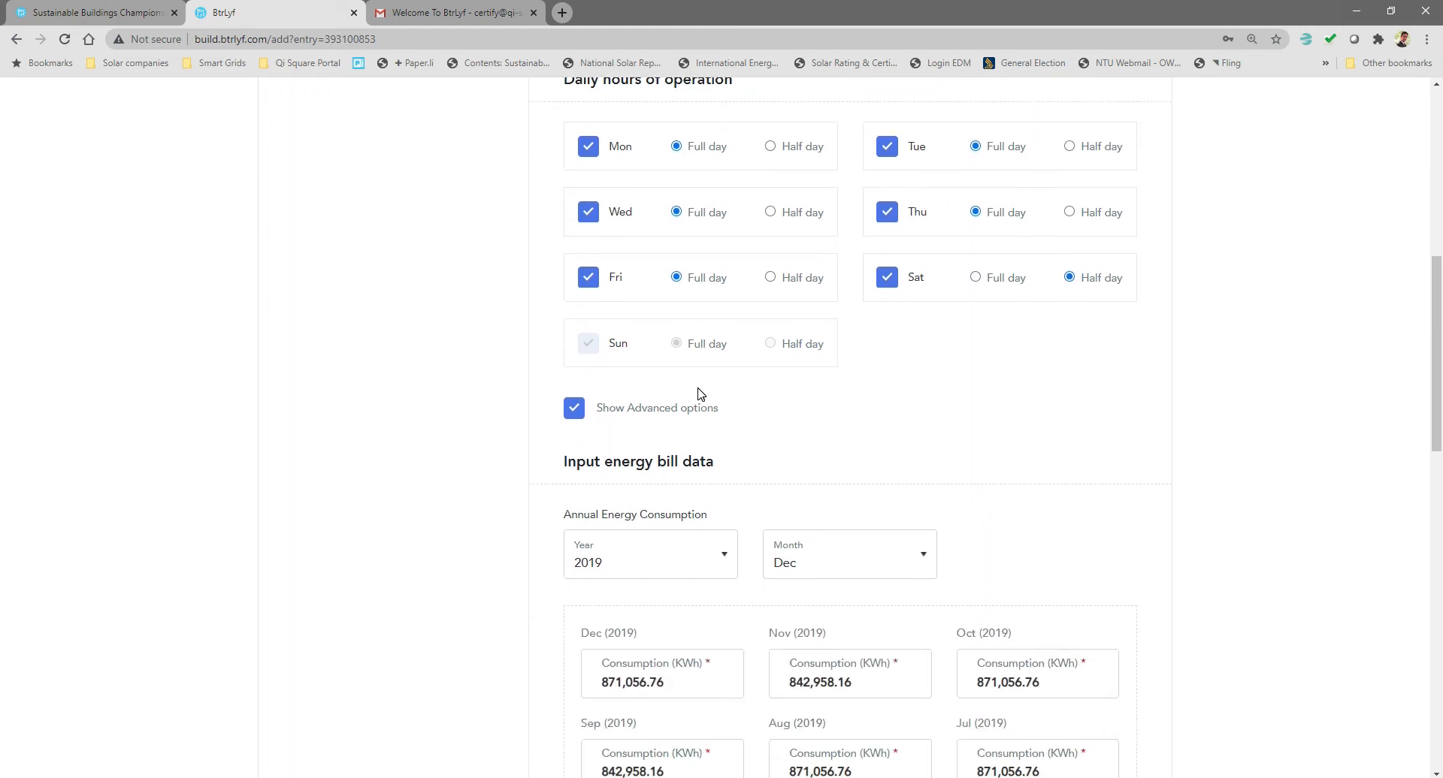
scroll(630, 425, down, 2)
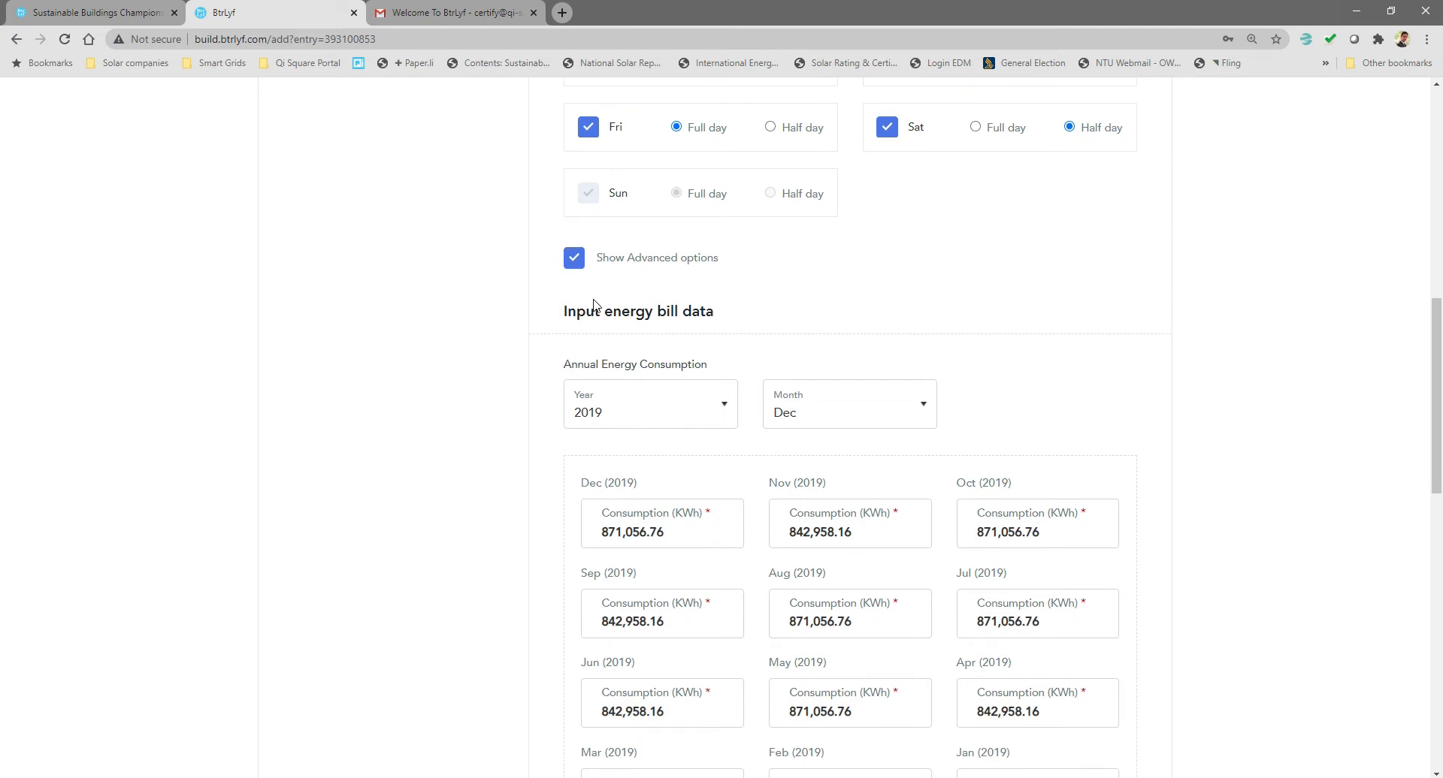
scroll(594, 304, down, 2)
scroll(592, 373, down, 2)
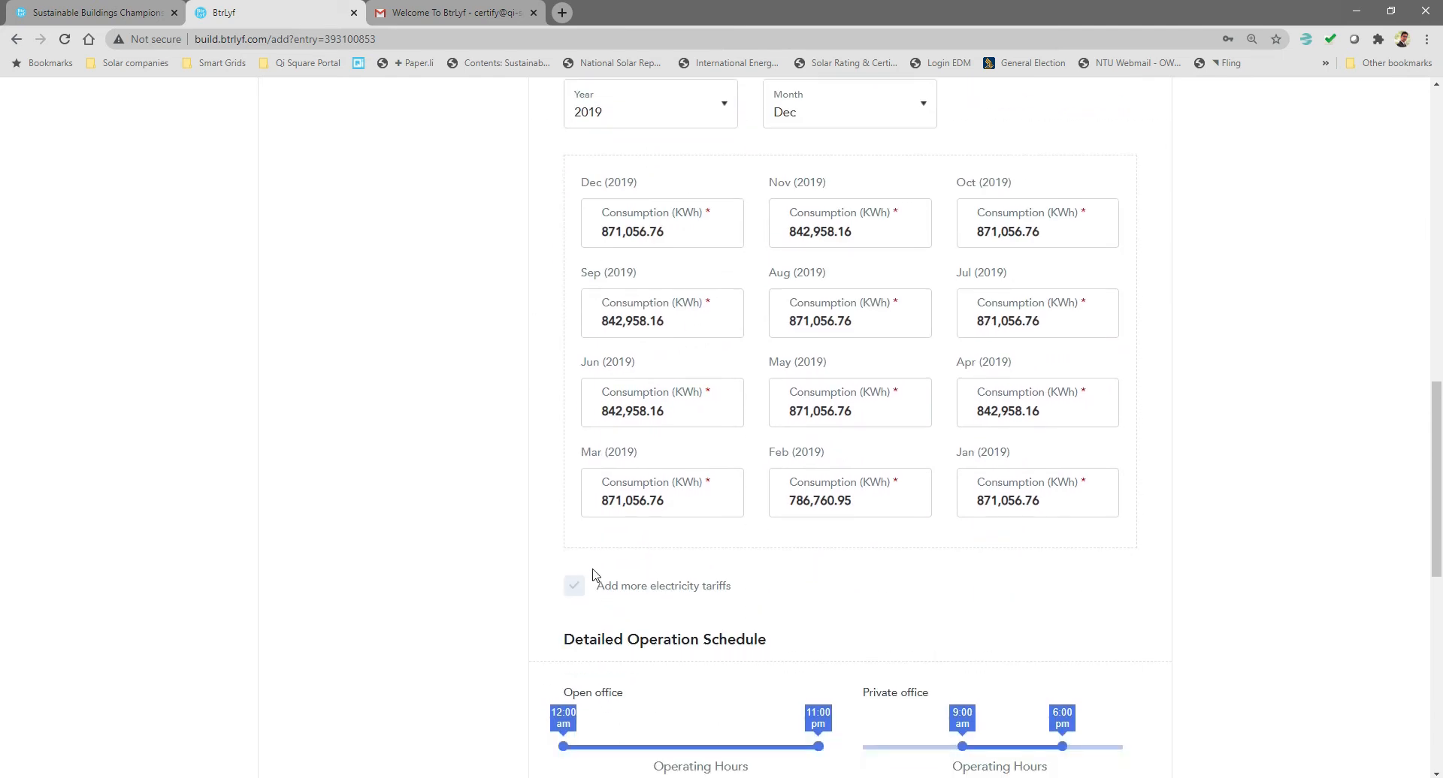
click(574, 585)
scroll(639, 541, down, 3)
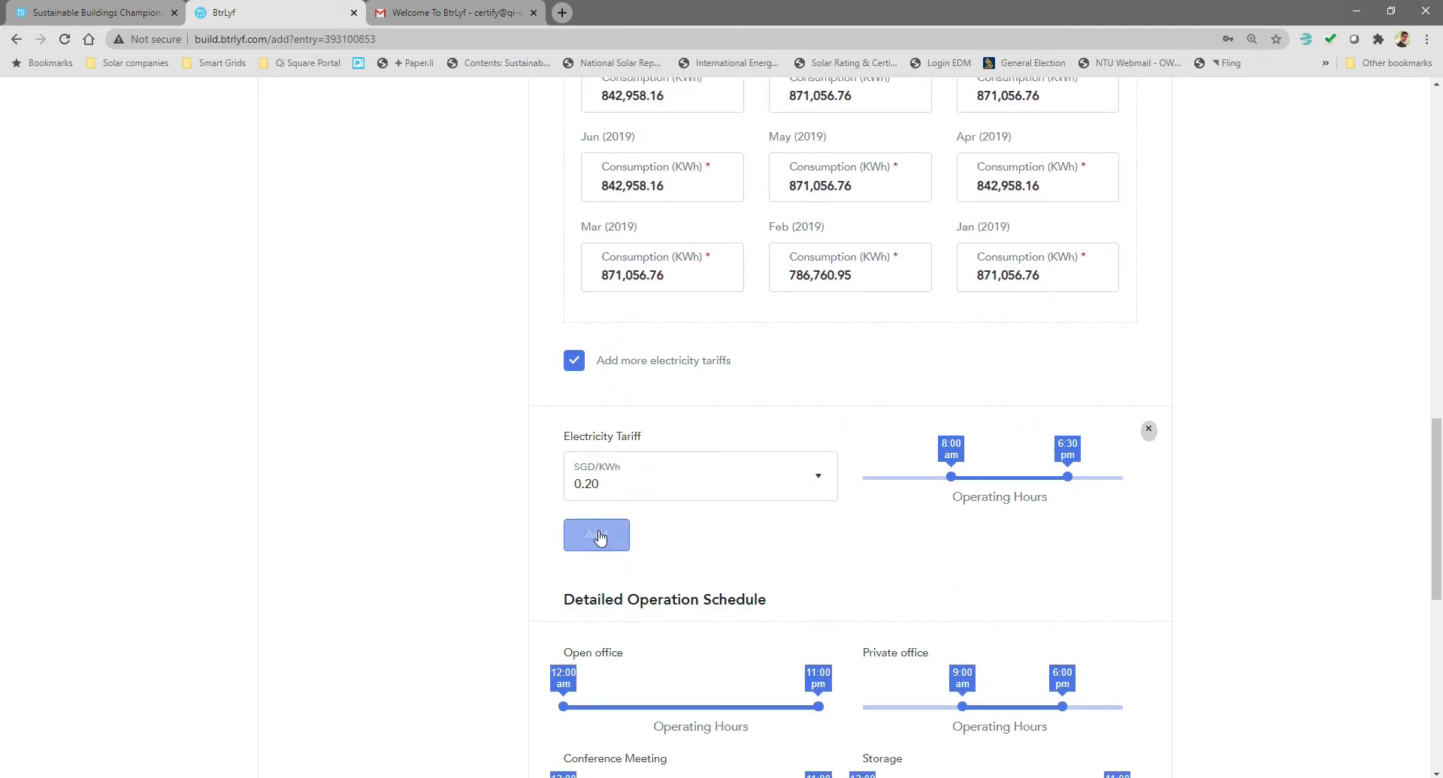
click(599, 537)
click(1148, 432)
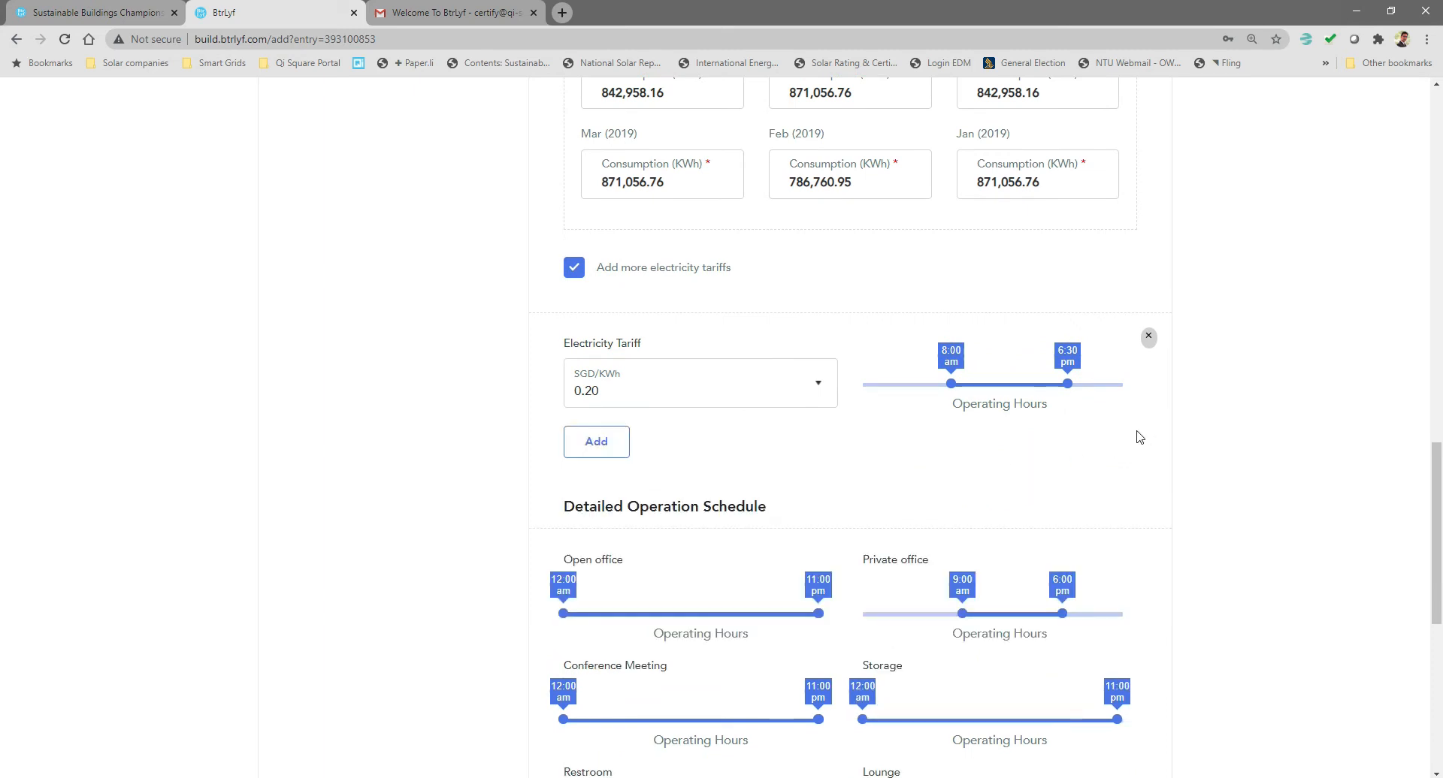
Step: Set the June 2019 energy consumption to 842,960 kWh and turn off the additional electricity tariffs
scroll(786, 473, up, 4)
click(682, 395)
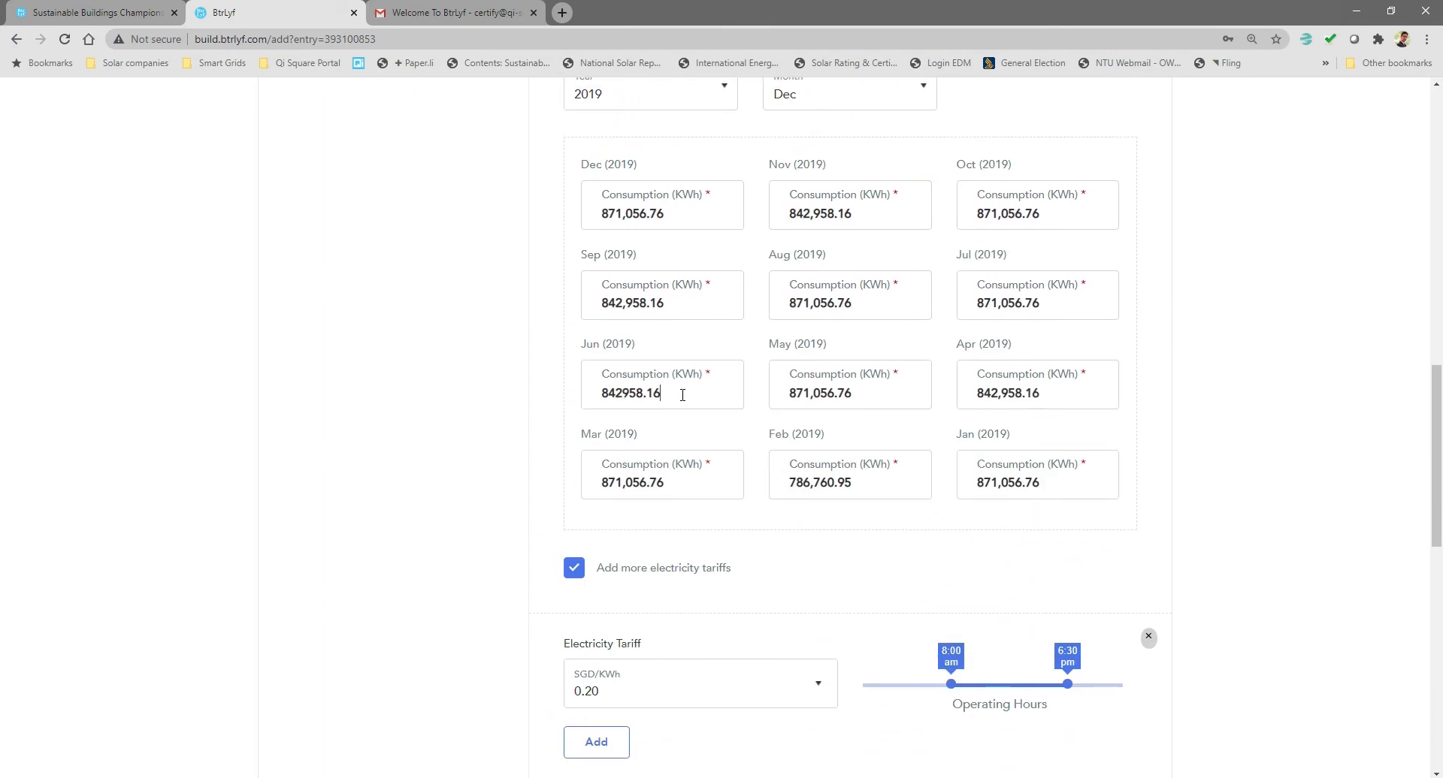
key(BackSpace)
key(BackSpace)
scroll(1236, 415, up, 9)
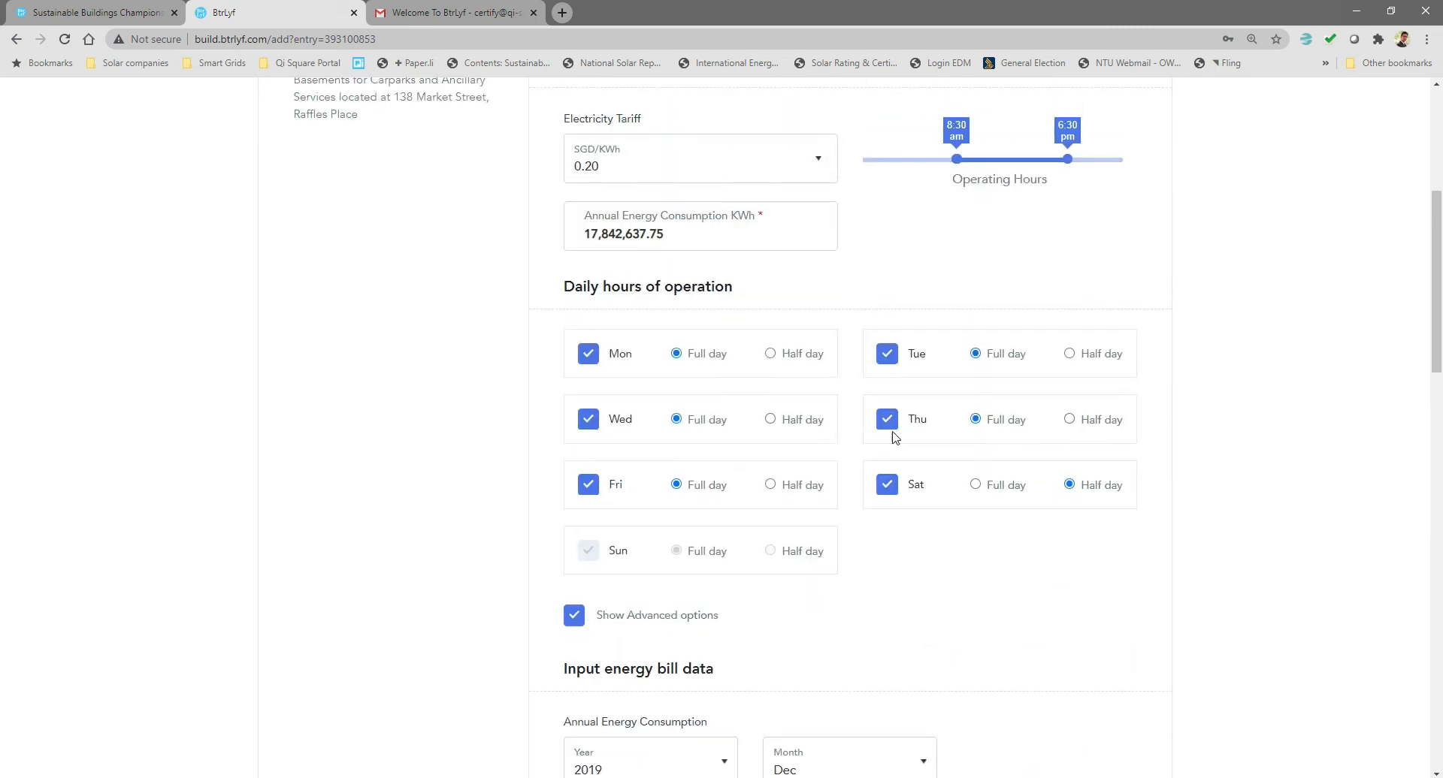
scroll(705, 252, down, 8)
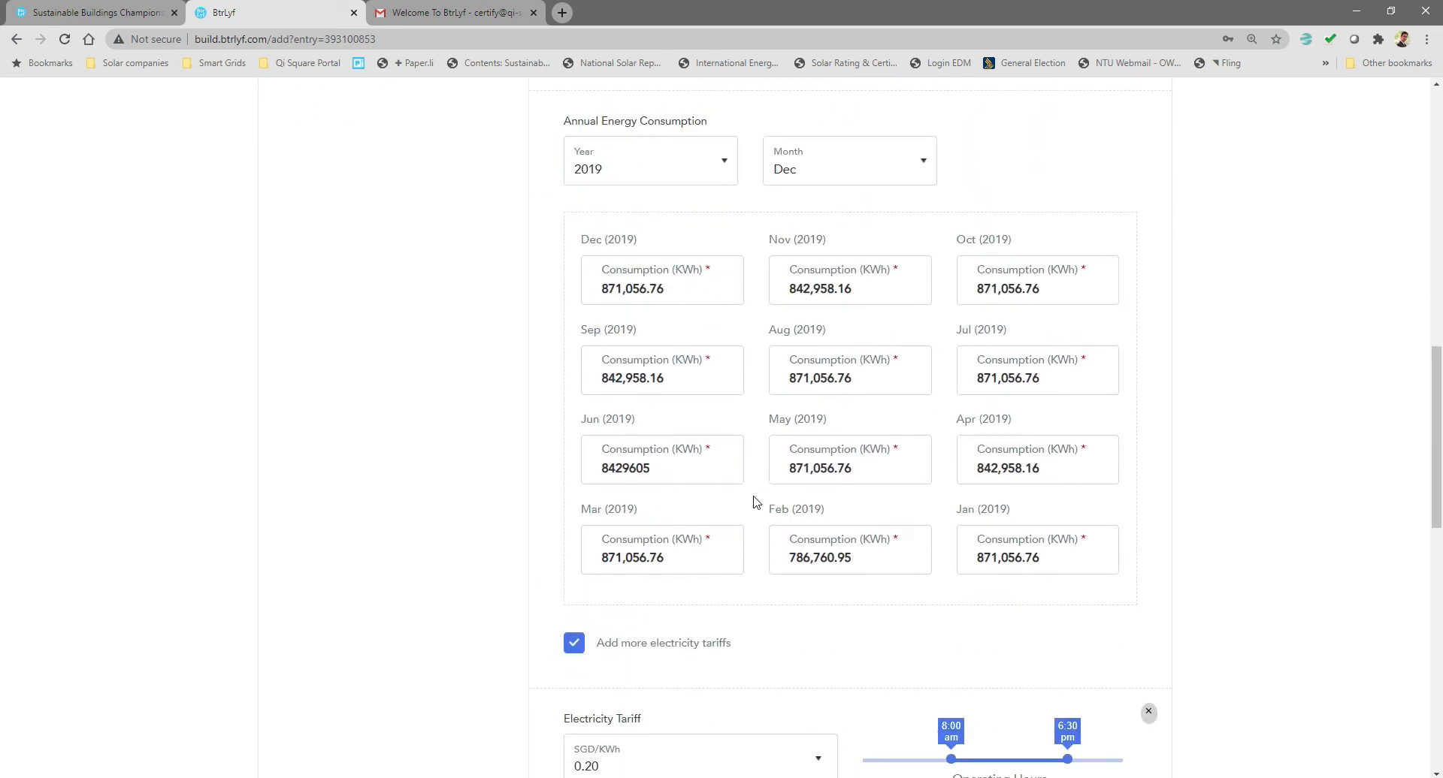
scroll(728, 513, down, 5)
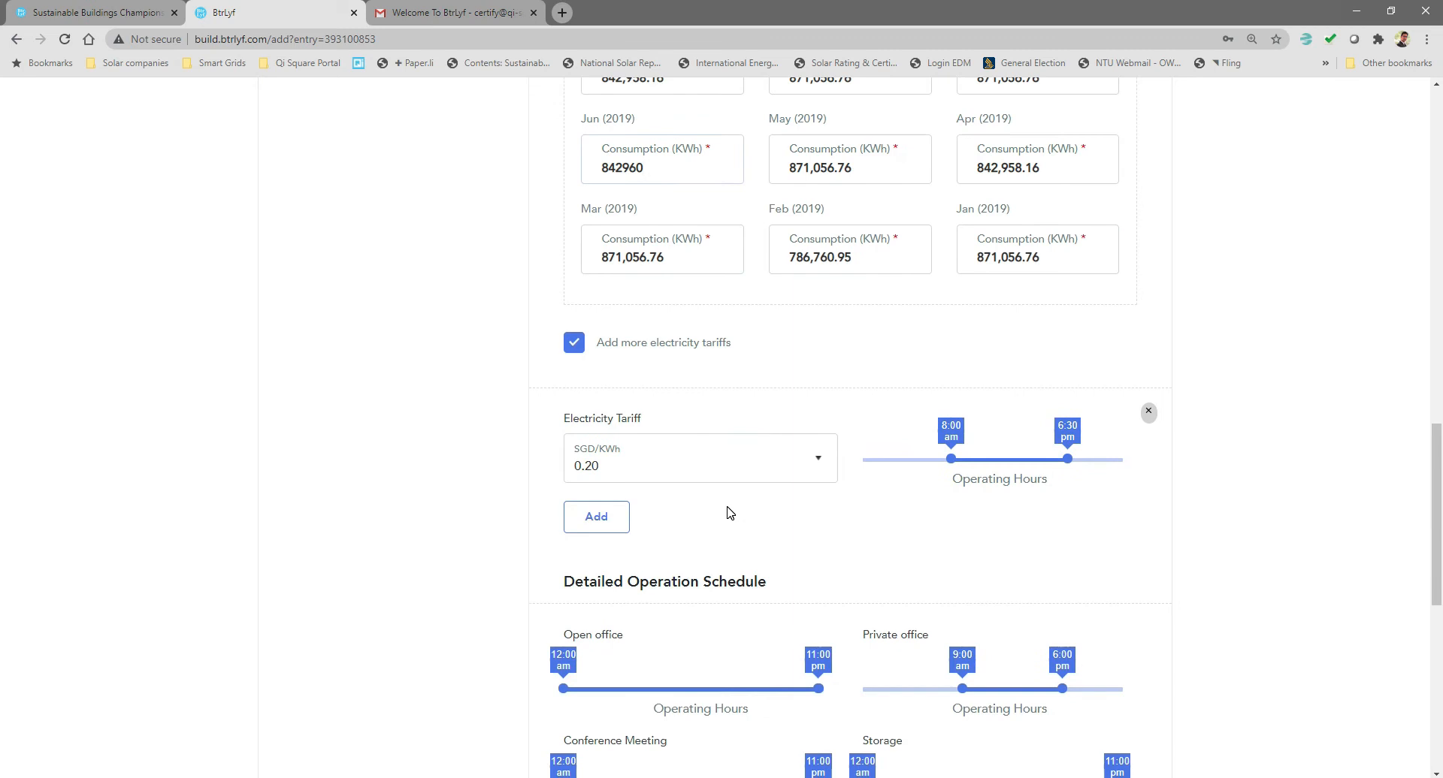
click(583, 268)
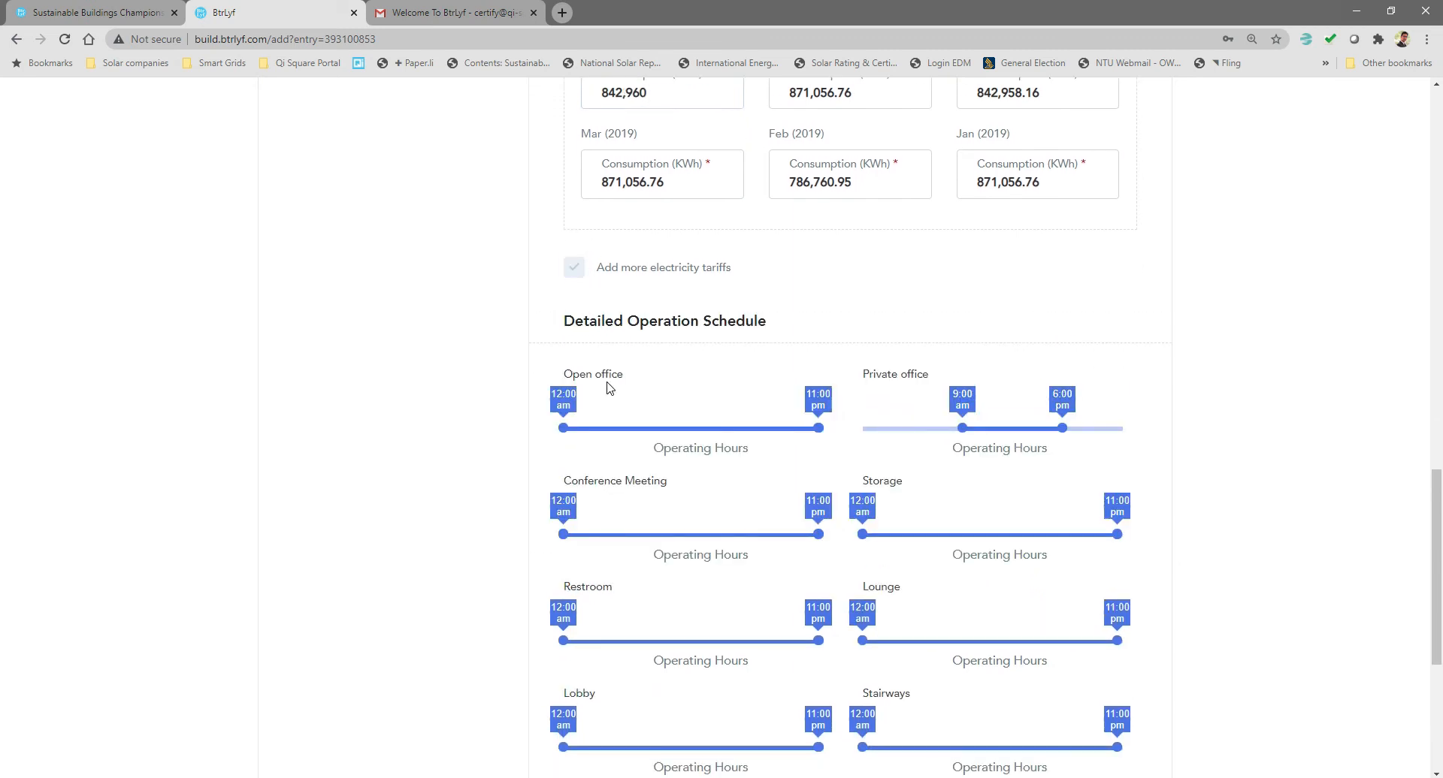
Step: Extend the end of the Private office operating hours and continue to the construction data
scroll(610, 387, down, 2)
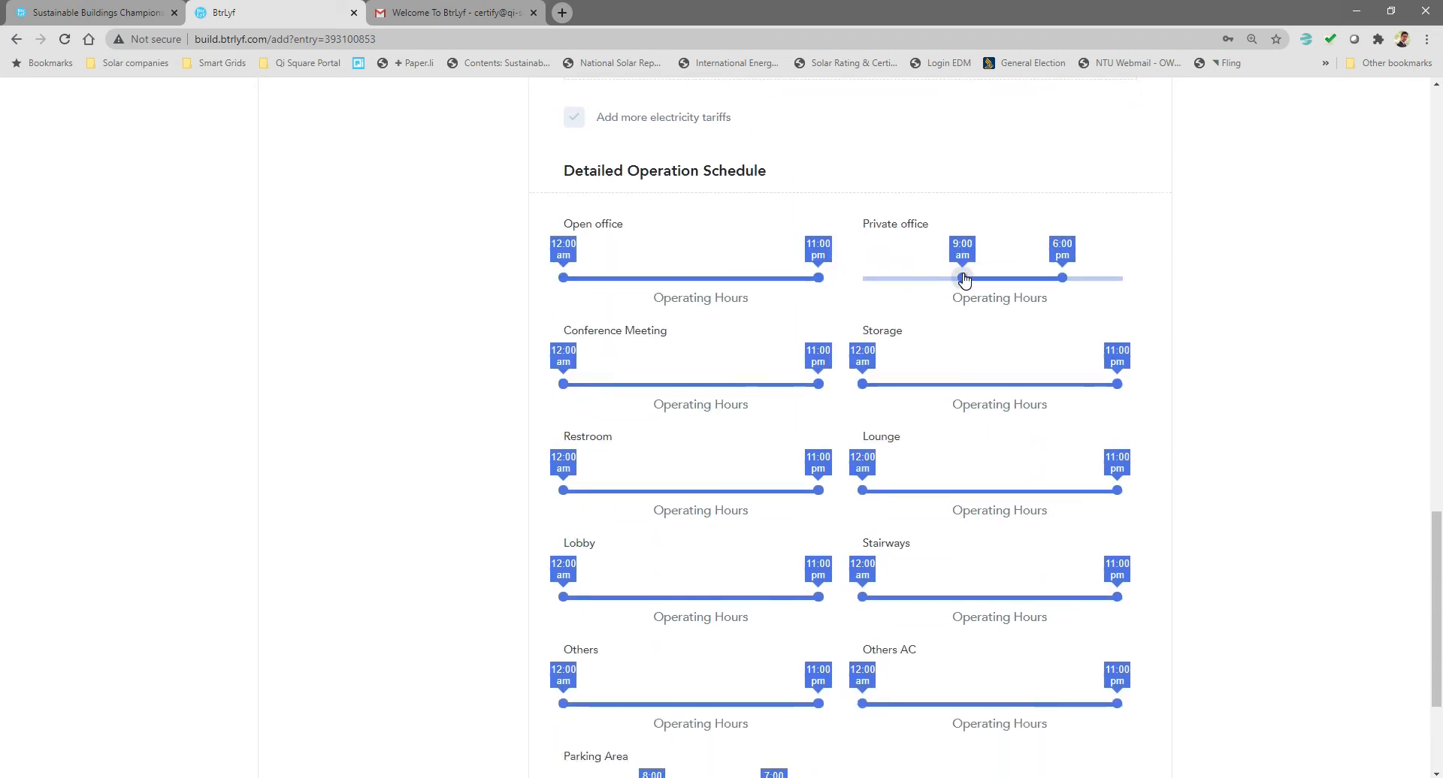
mouse_move(1062, 278)
mouse_down()
mouse_move(1098, 278)
mouse_move(1076, 280)
mouse_up()
scroll(1068, 329, down, 3)
click(1018, 665)
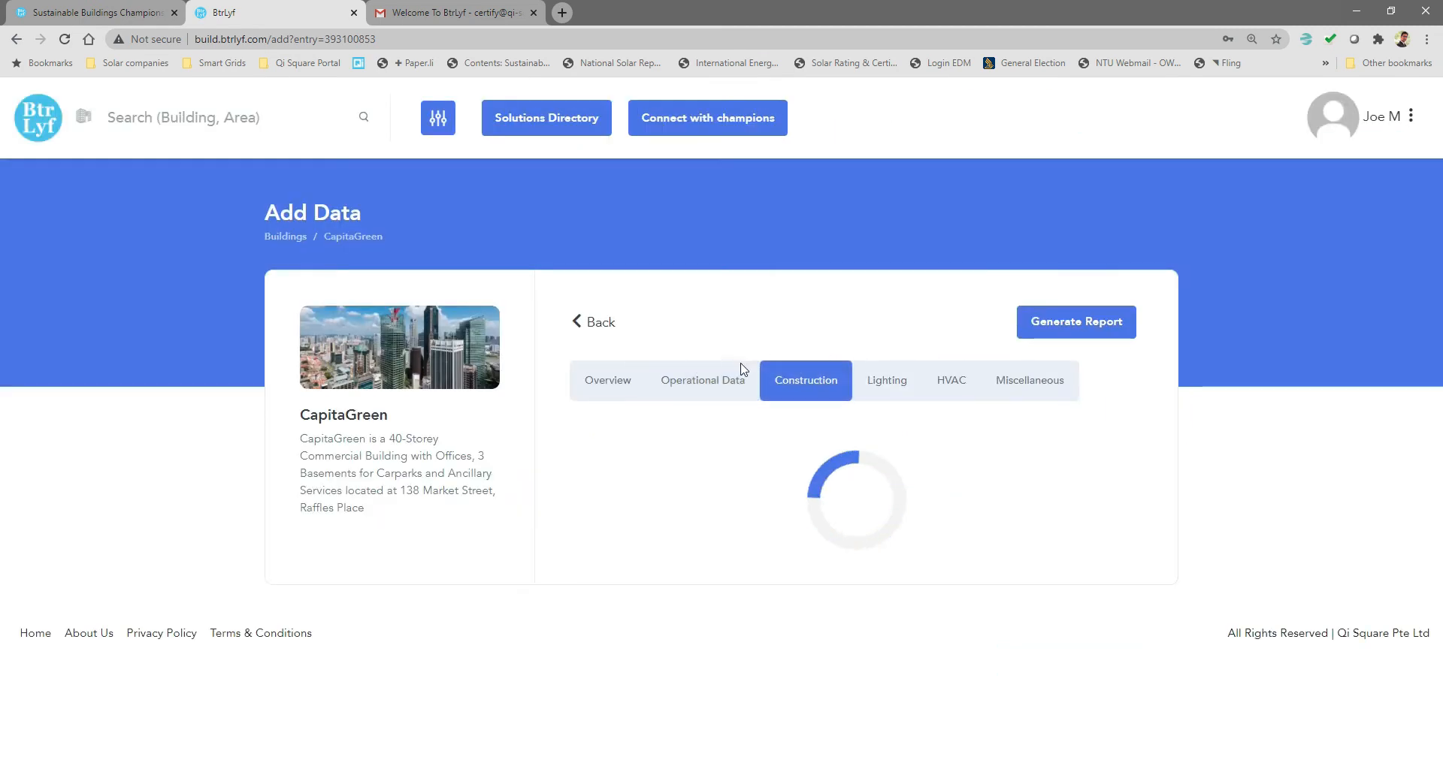
Step: Show the advanced construction options and set the number of facades to 3
scroll(665, 309, down, 4)
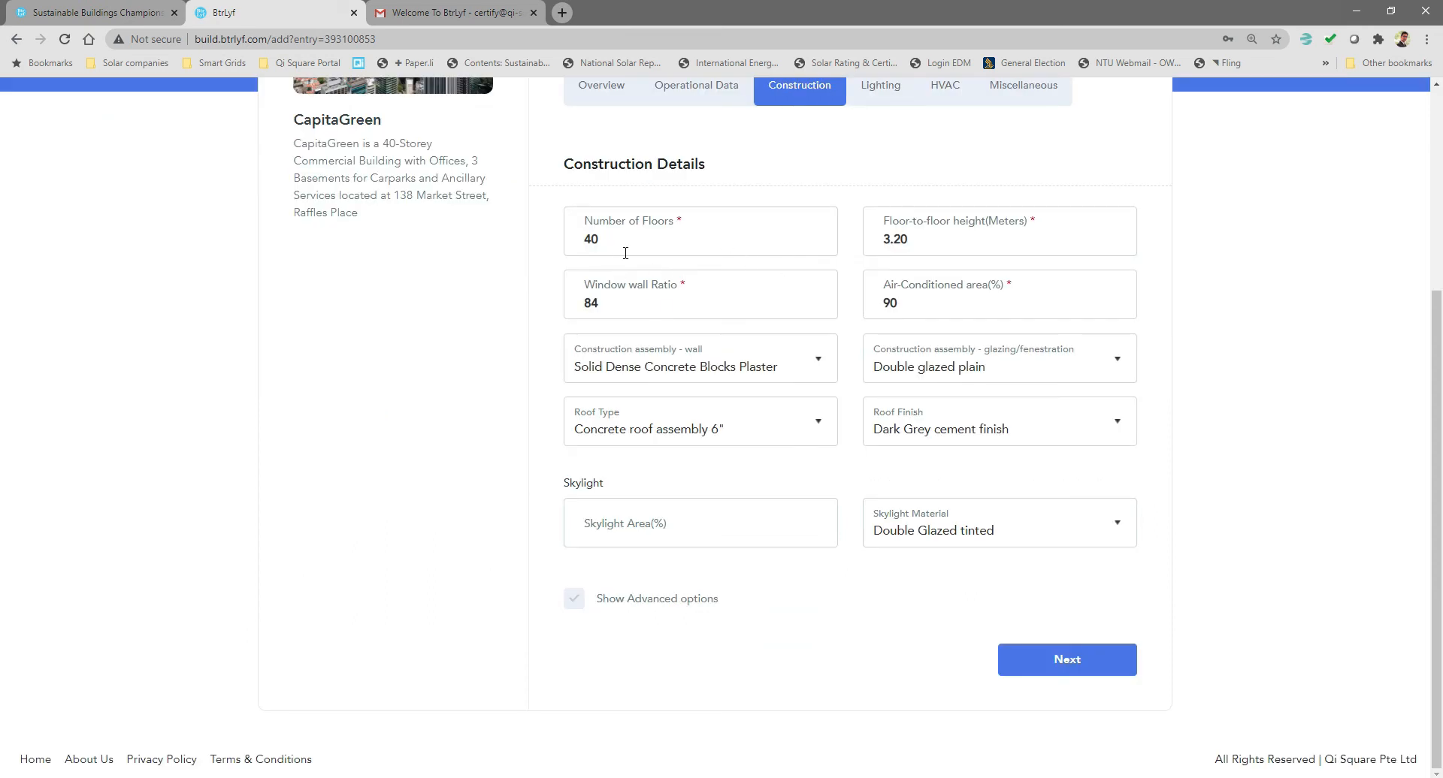
scroll(625, 252, up, 2)
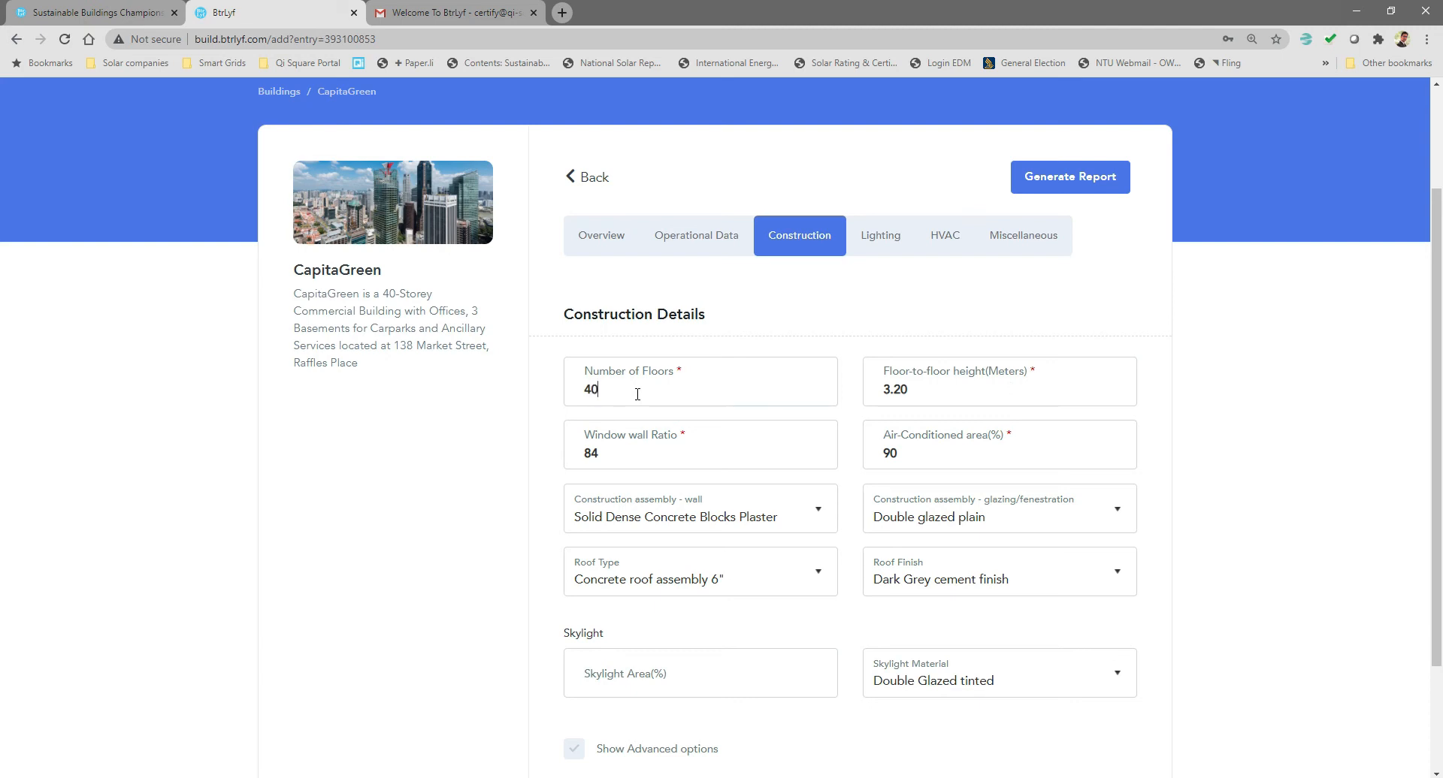
scroll(641, 522, down, 2)
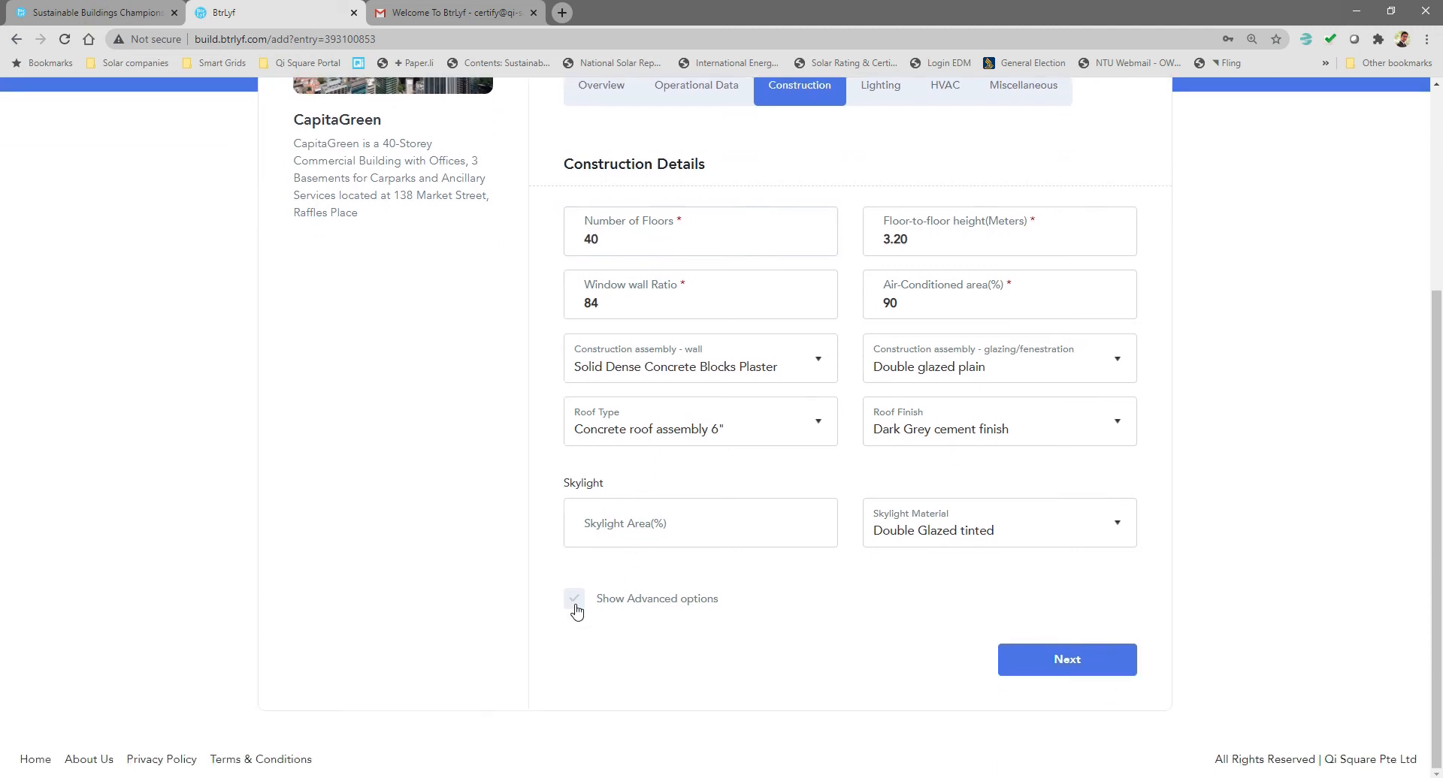
click(576, 599)
scroll(672, 573, down, 3)
scroll(672, 573, down, 3)
click(725, 264)
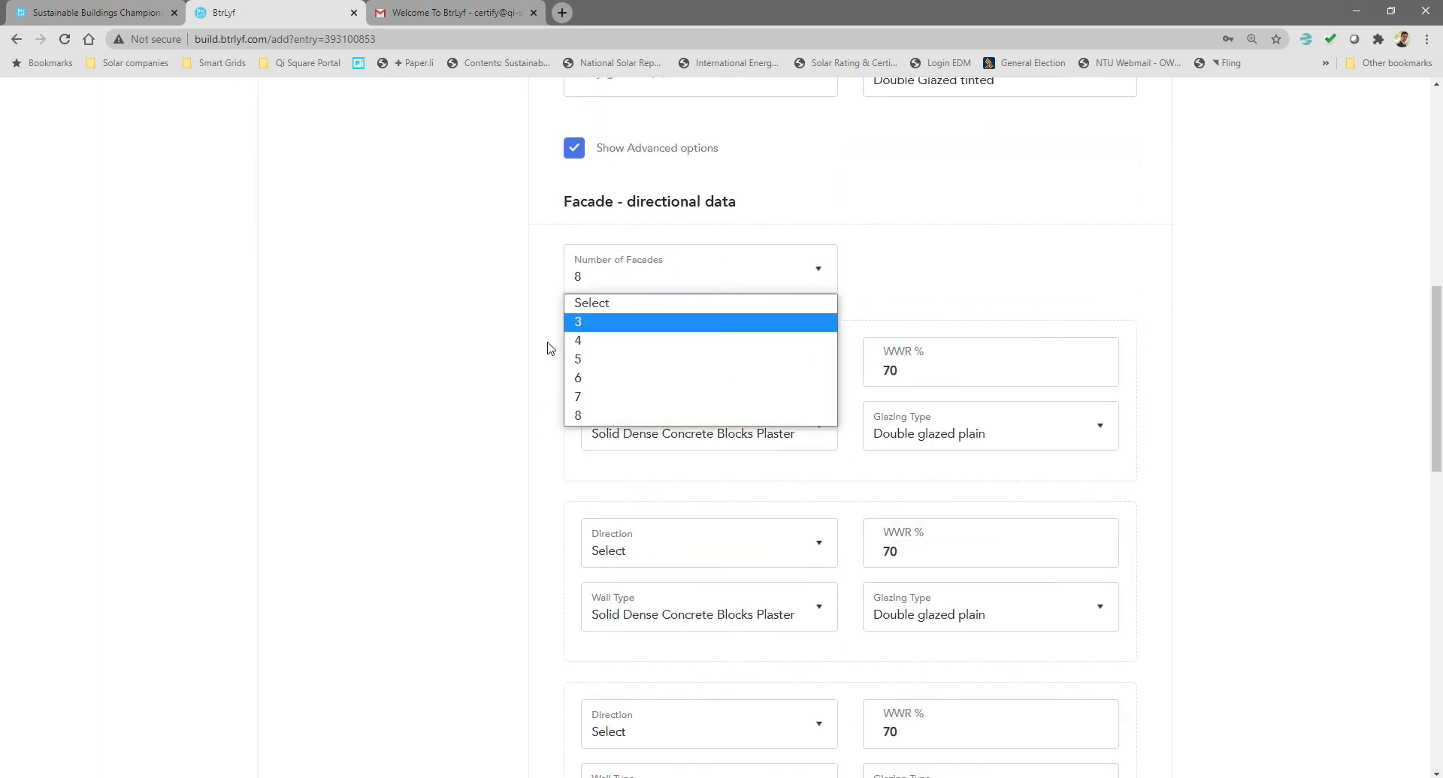
click(593, 323)
Step: Try choosing a direction for the first facade and set it back to Select
scroll(676, 316, down, 5)
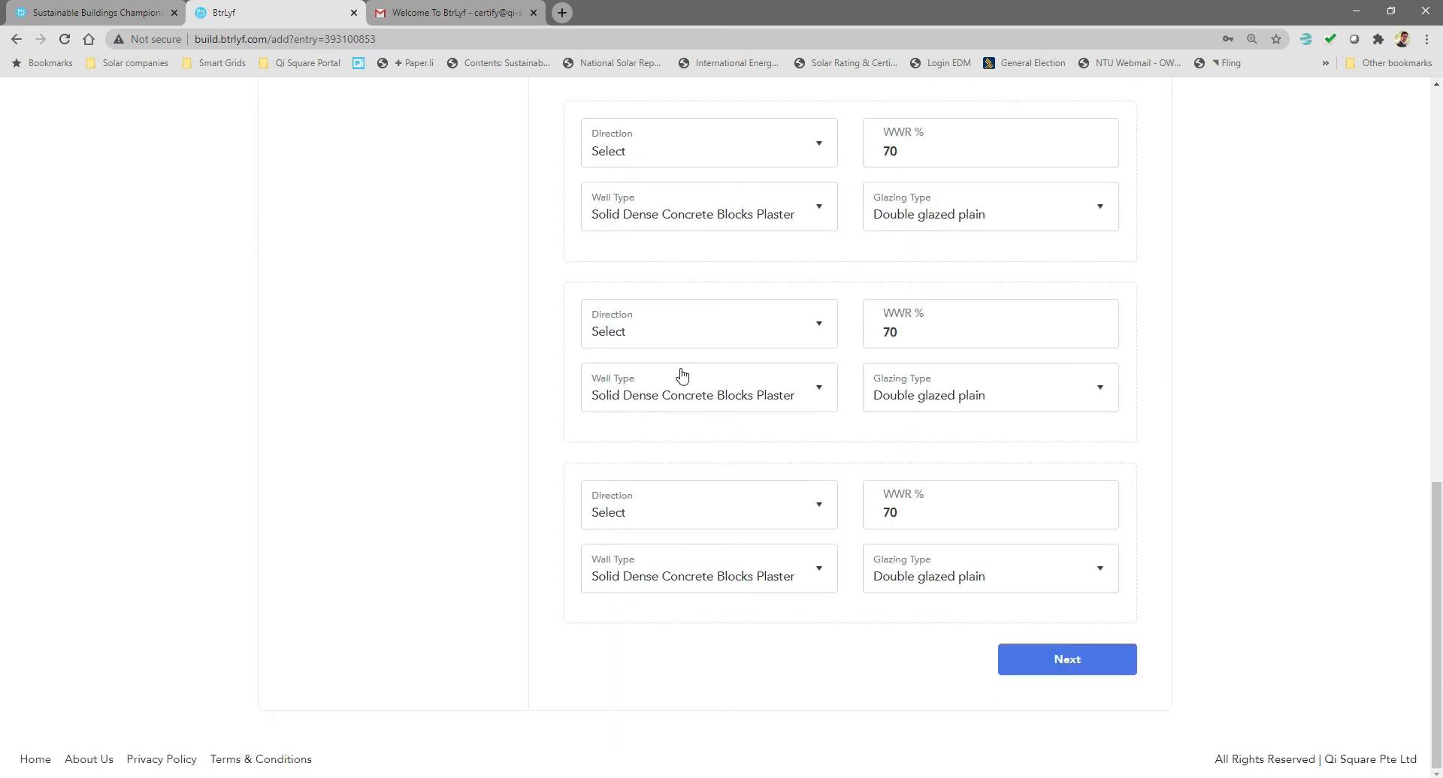
scroll(694, 333, up, 2)
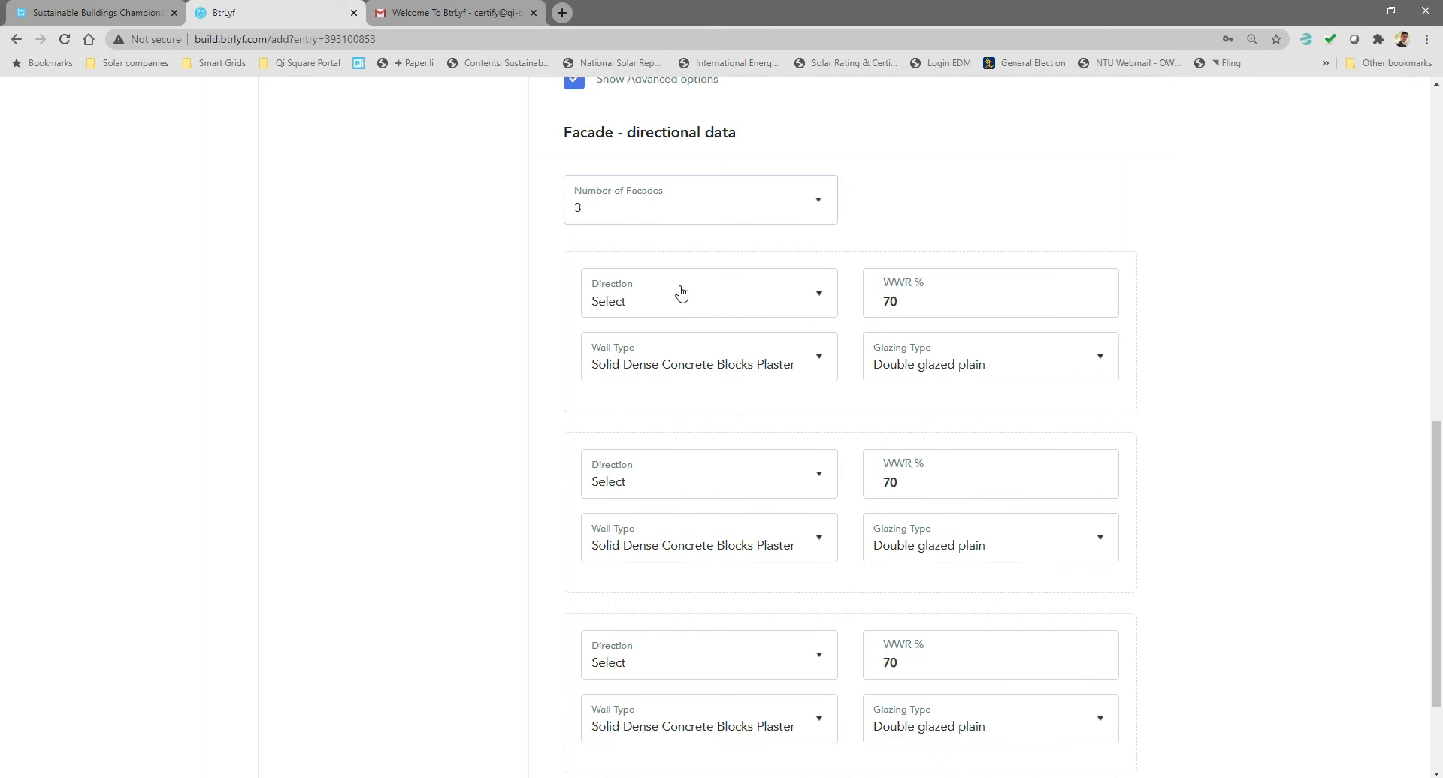
click(699, 303)
click(607, 345)
click(626, 312)
click(627, 327)
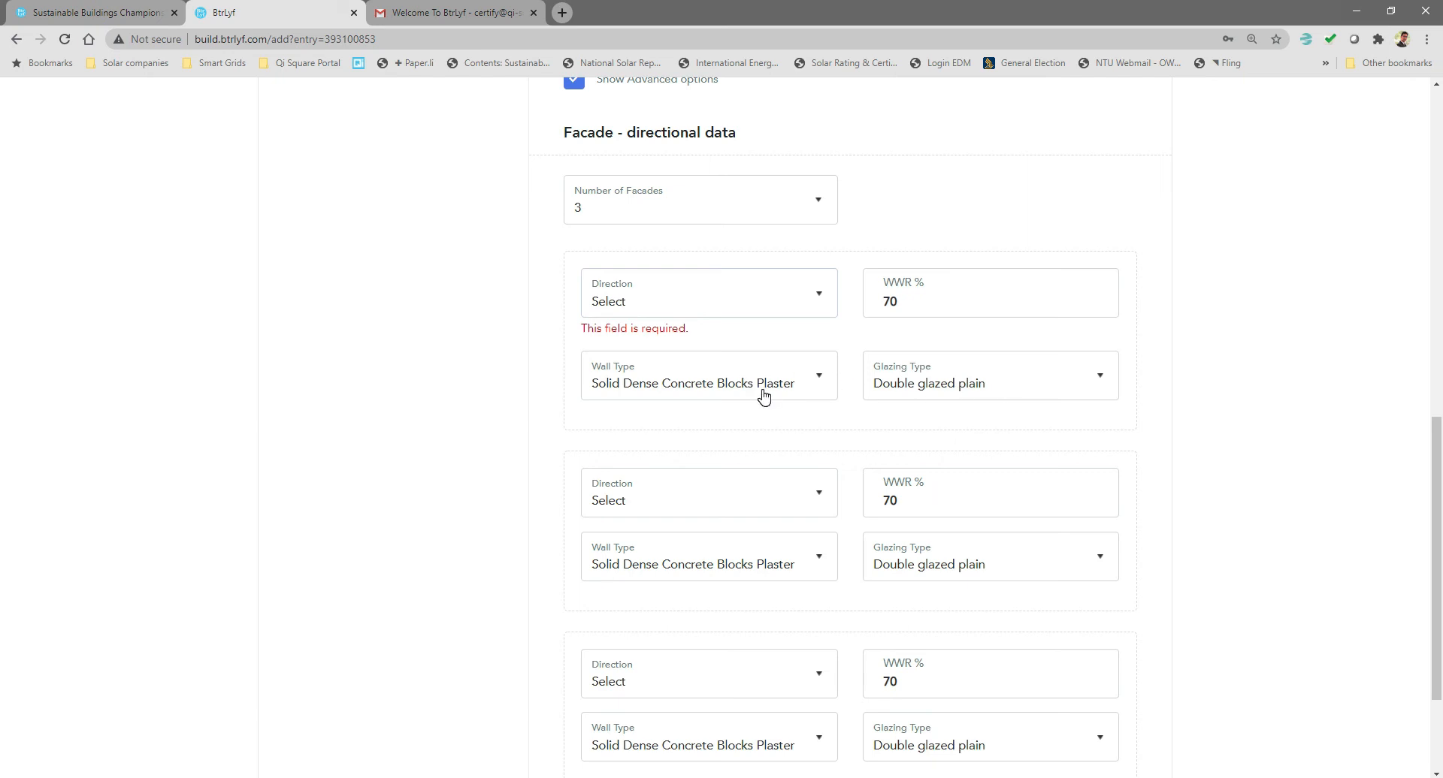
Step: Hide the advanced facade options and continue to the lighting data
scroll(810, 393, down, 1)
scroll(853, 399, up, 3)
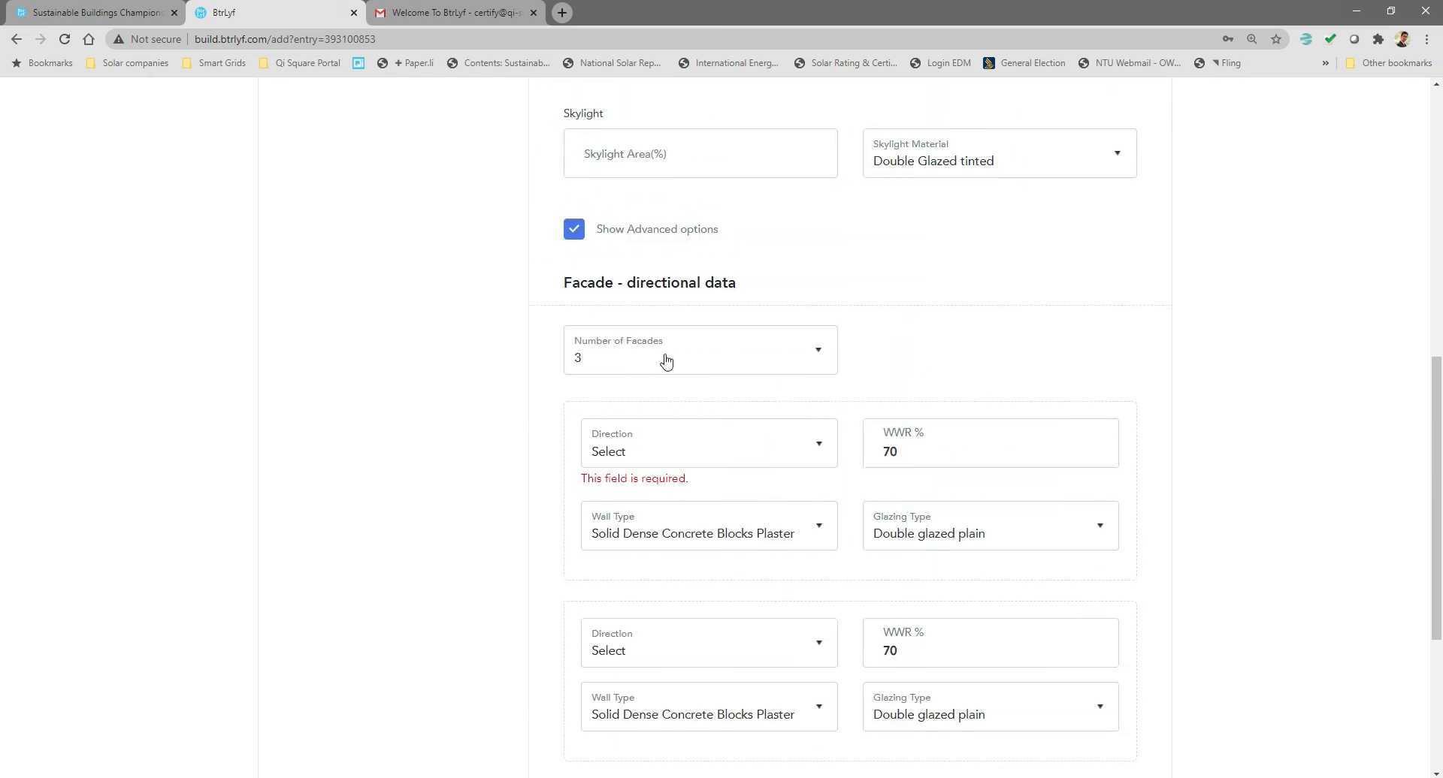
click(573, 232)
click(1096, 671)
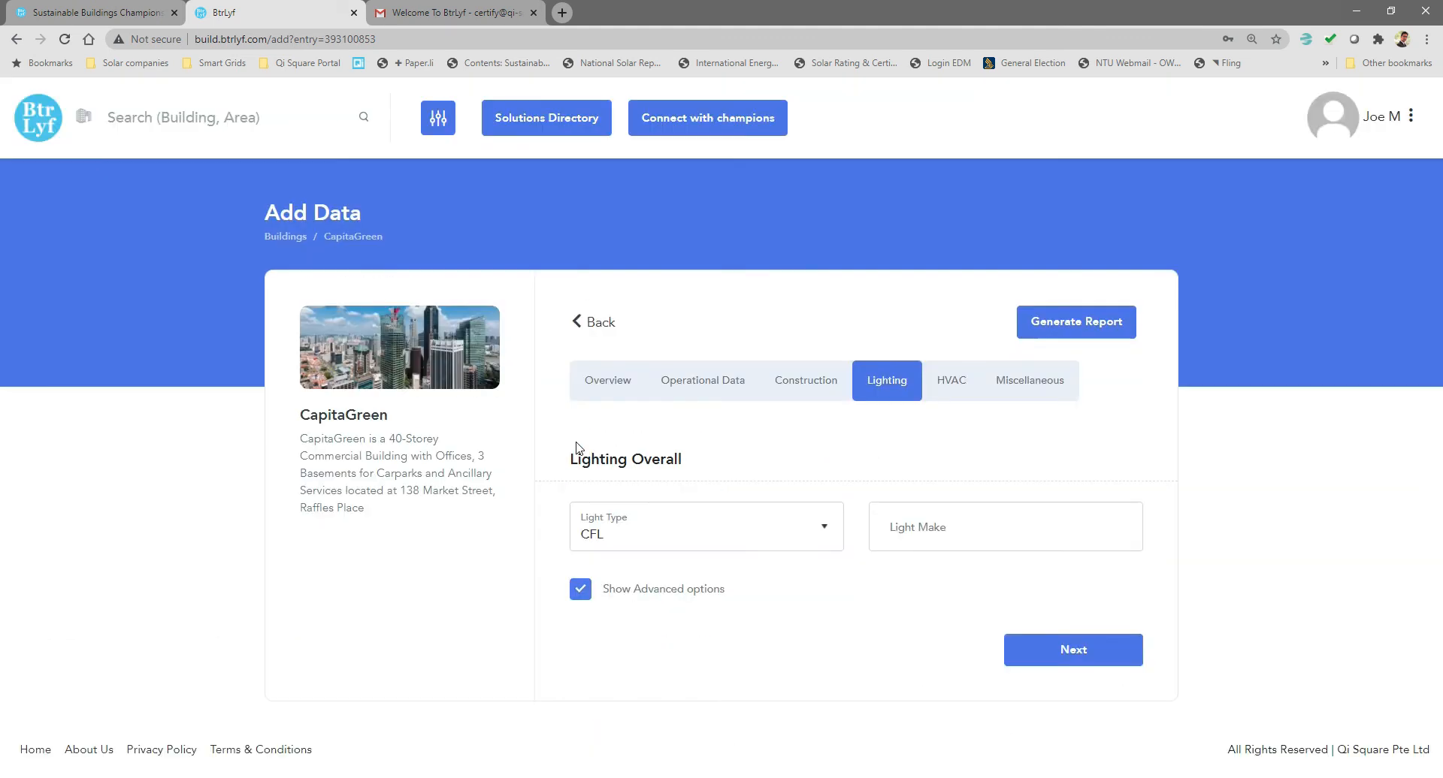
Step: Choose CFL as the overall light type and show the advanced lighting options
click(686, 531)
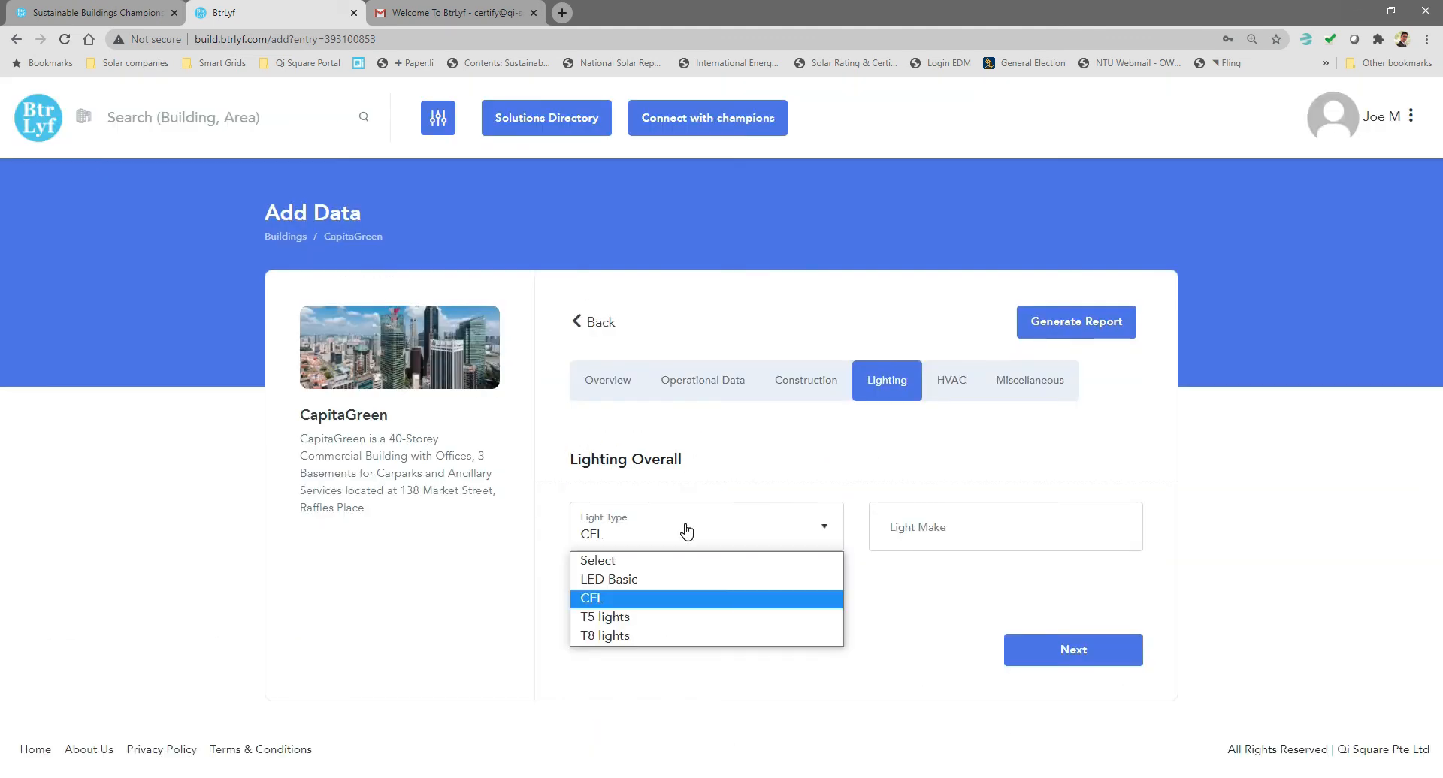
click(629, 605)
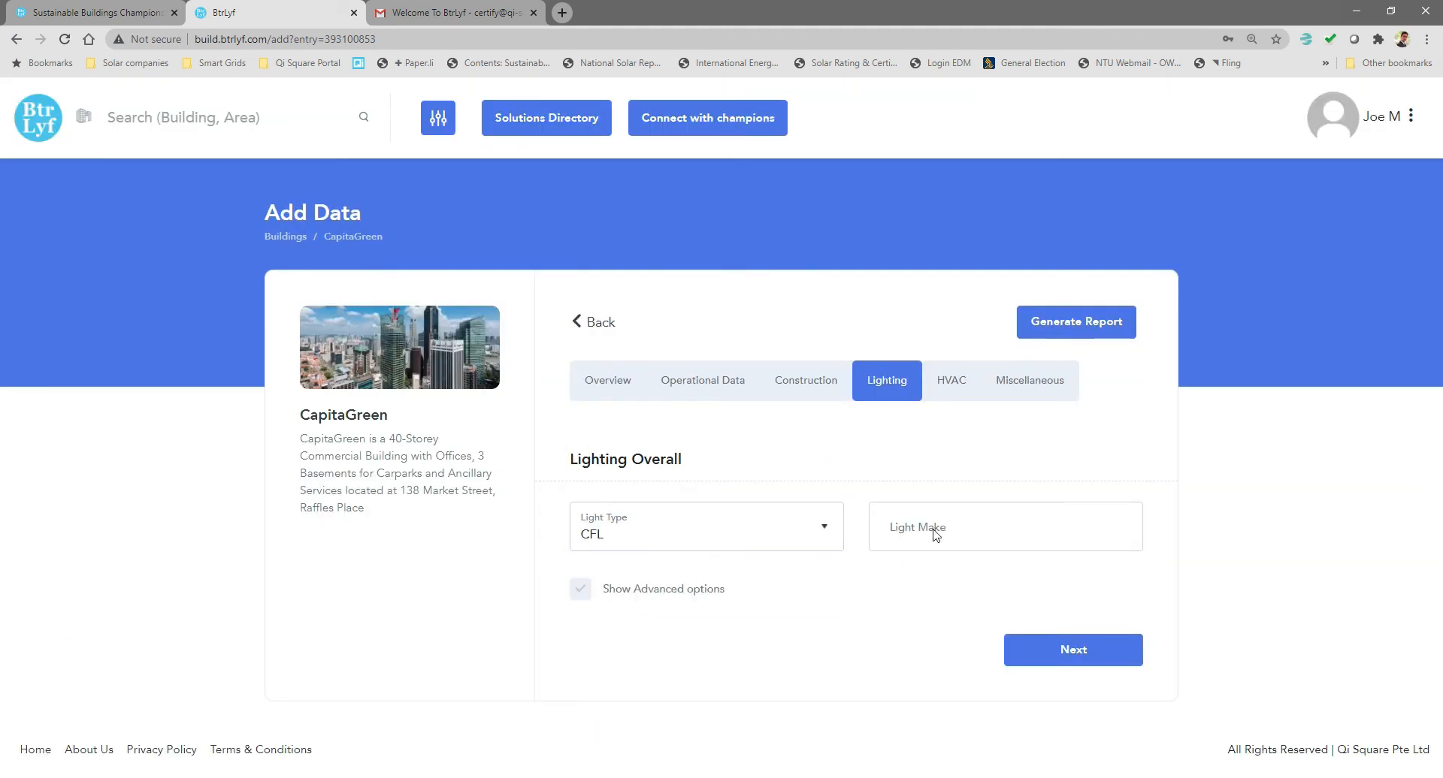
click(590, 597)
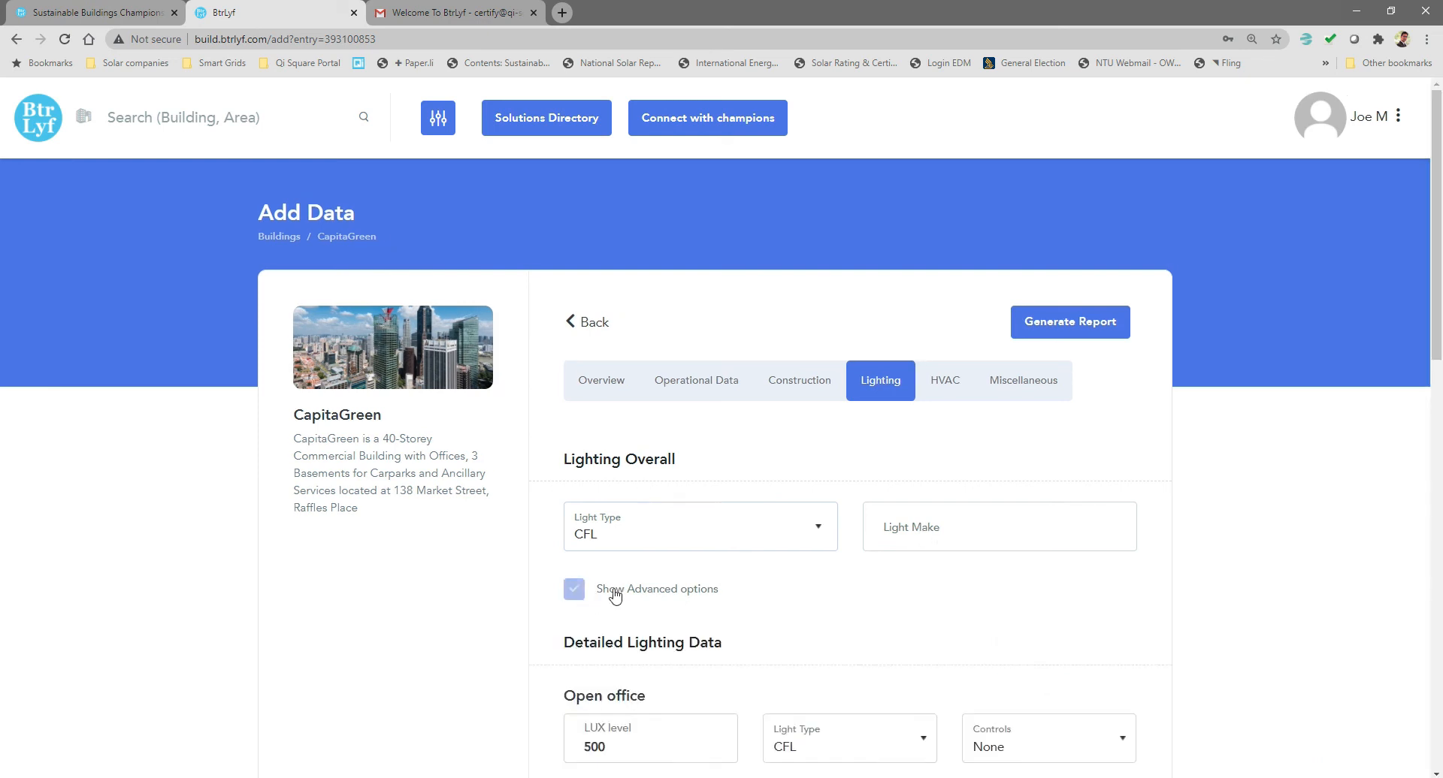
Step: Examine the detailed lighting data for each area, including the light types offered for the Open office
scroll(754, 516, down, 3)
scroll(751, 421, down, 2)
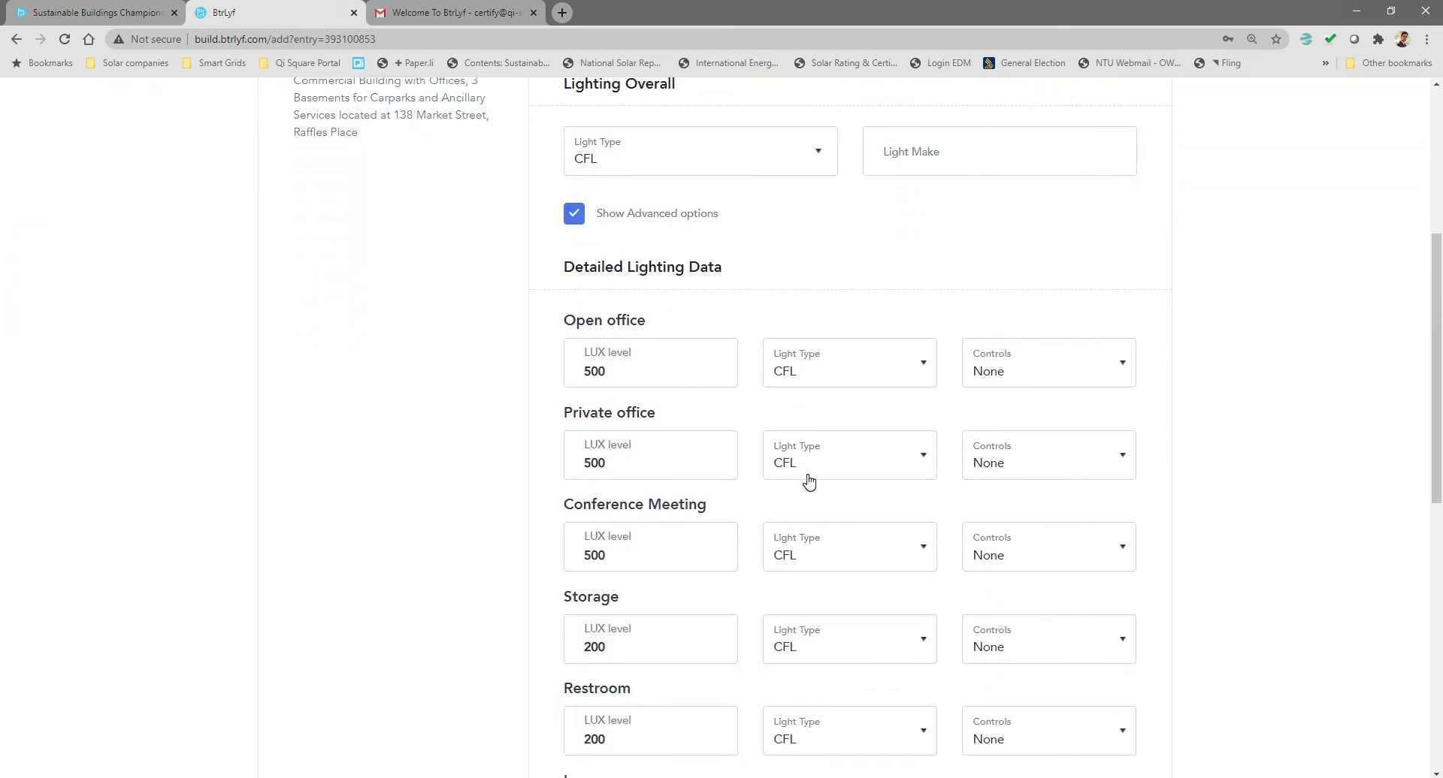
scroll(808, 483, down, 1)
click(868, 303)
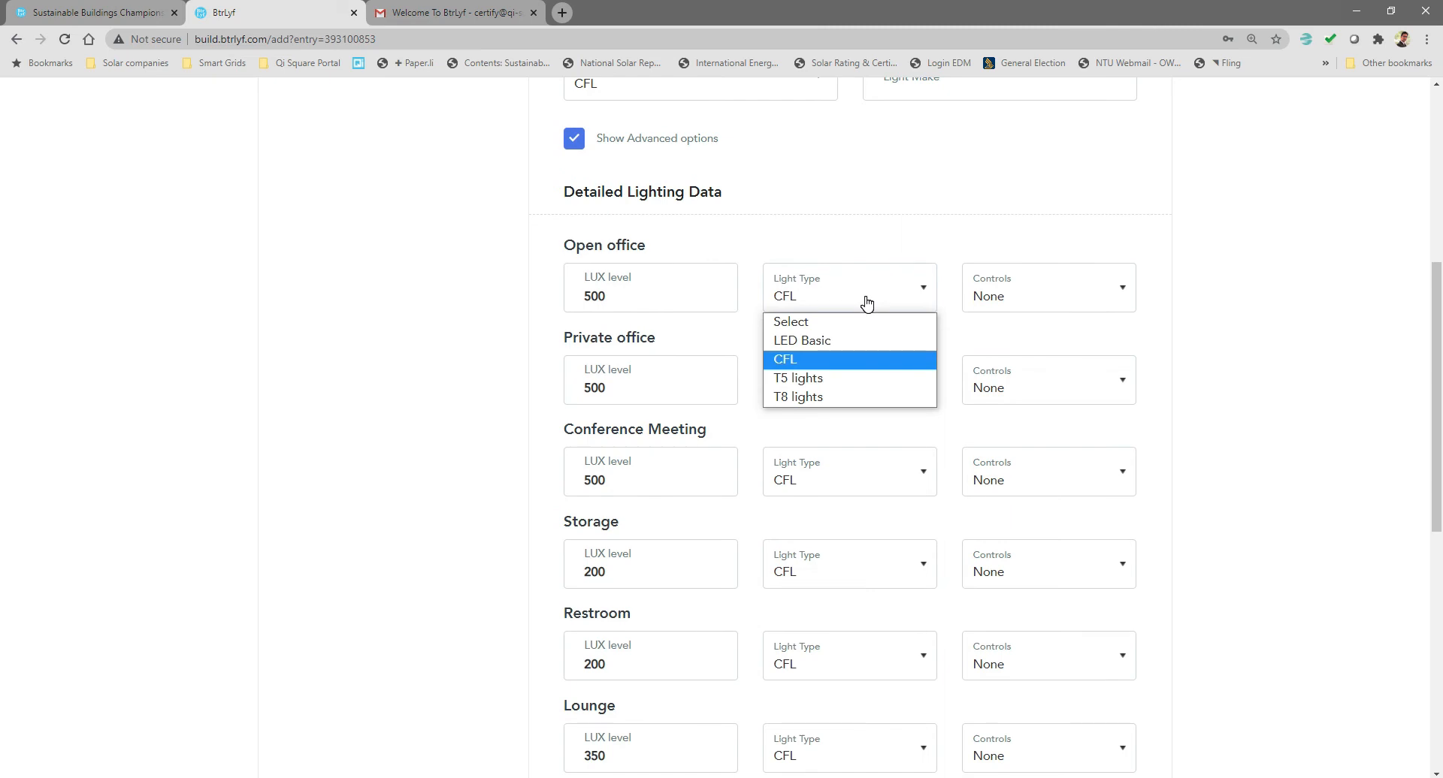
click(701, 341)
scroll(692, 341, down, 2)
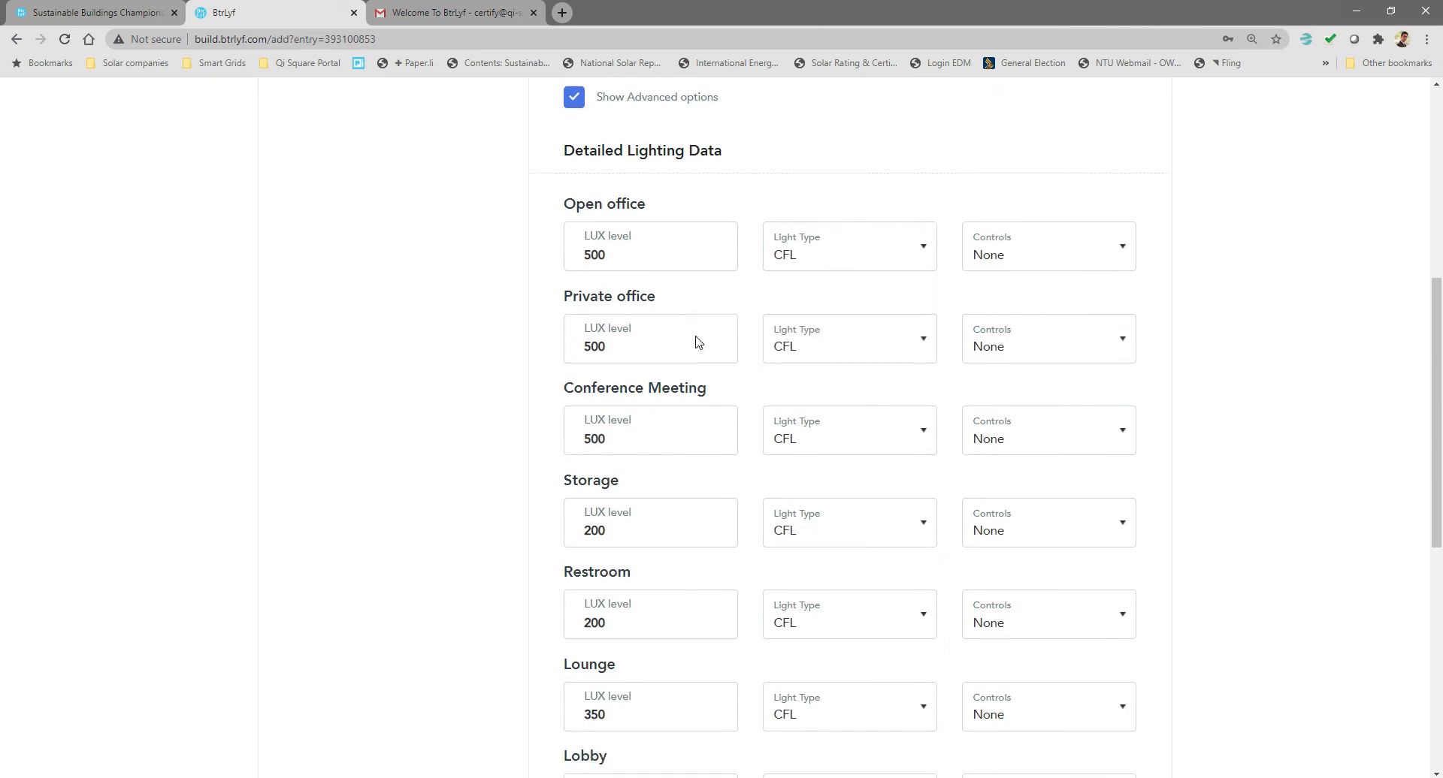
scroll(616, 577, down, 2)
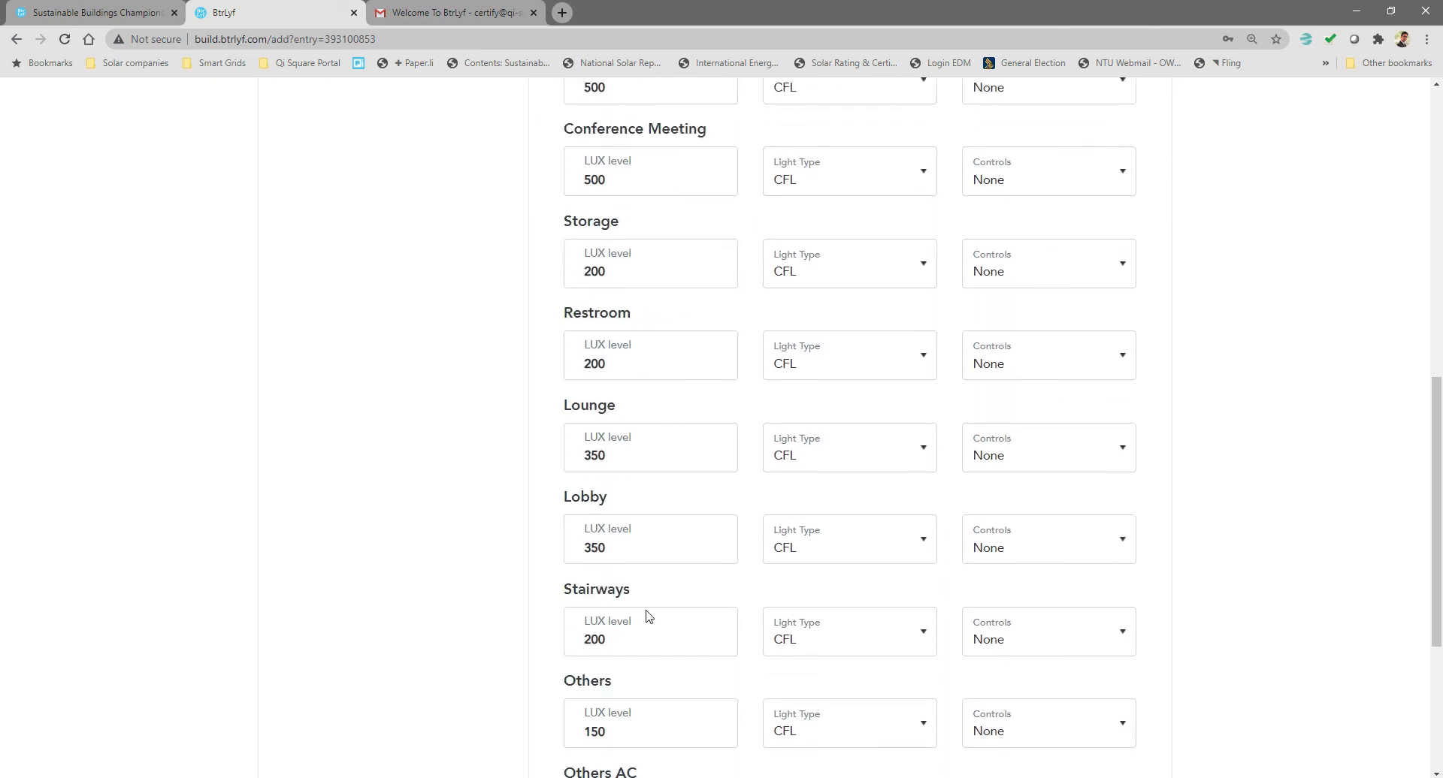
scroll(633, 615, up, 5)
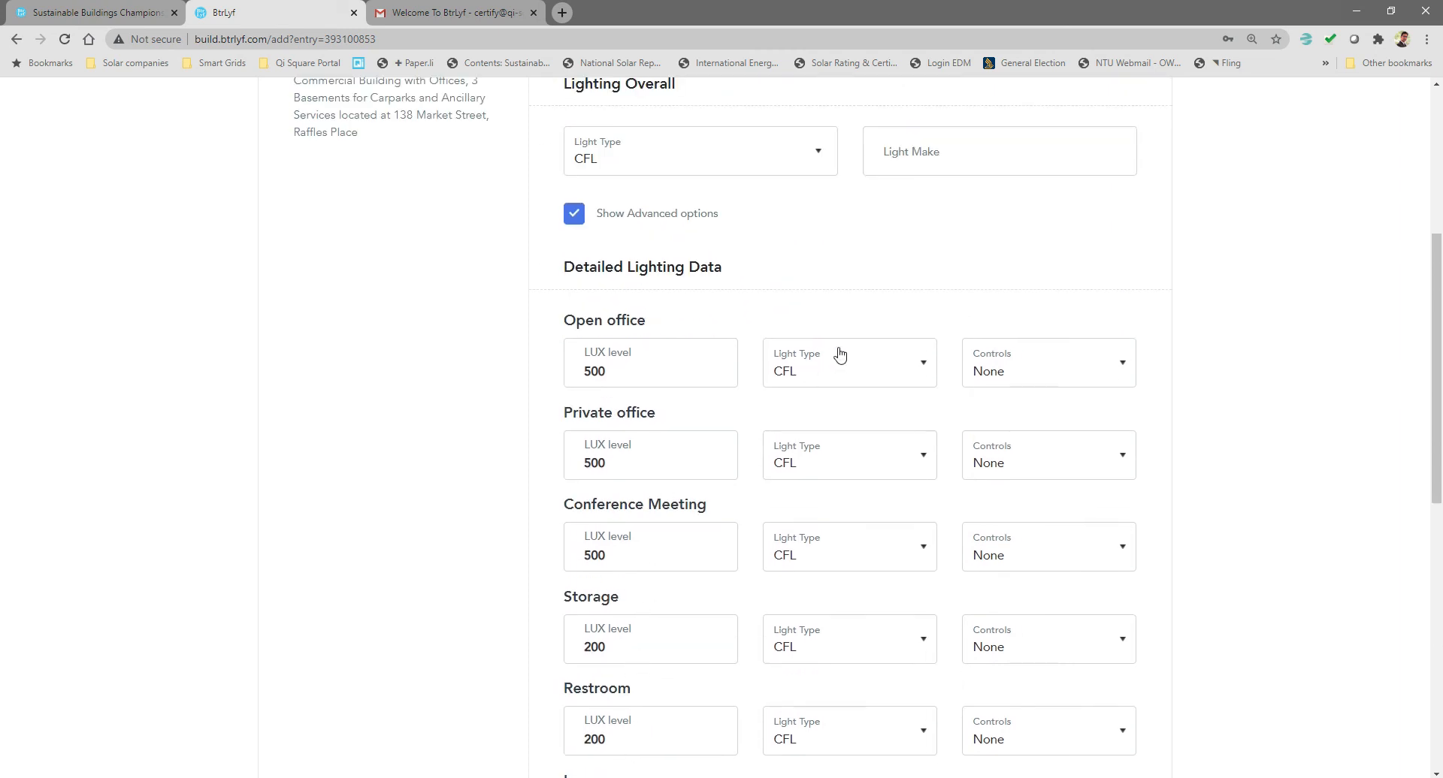
Step: Set the Open office light type to LED Basic
click(835, 369)
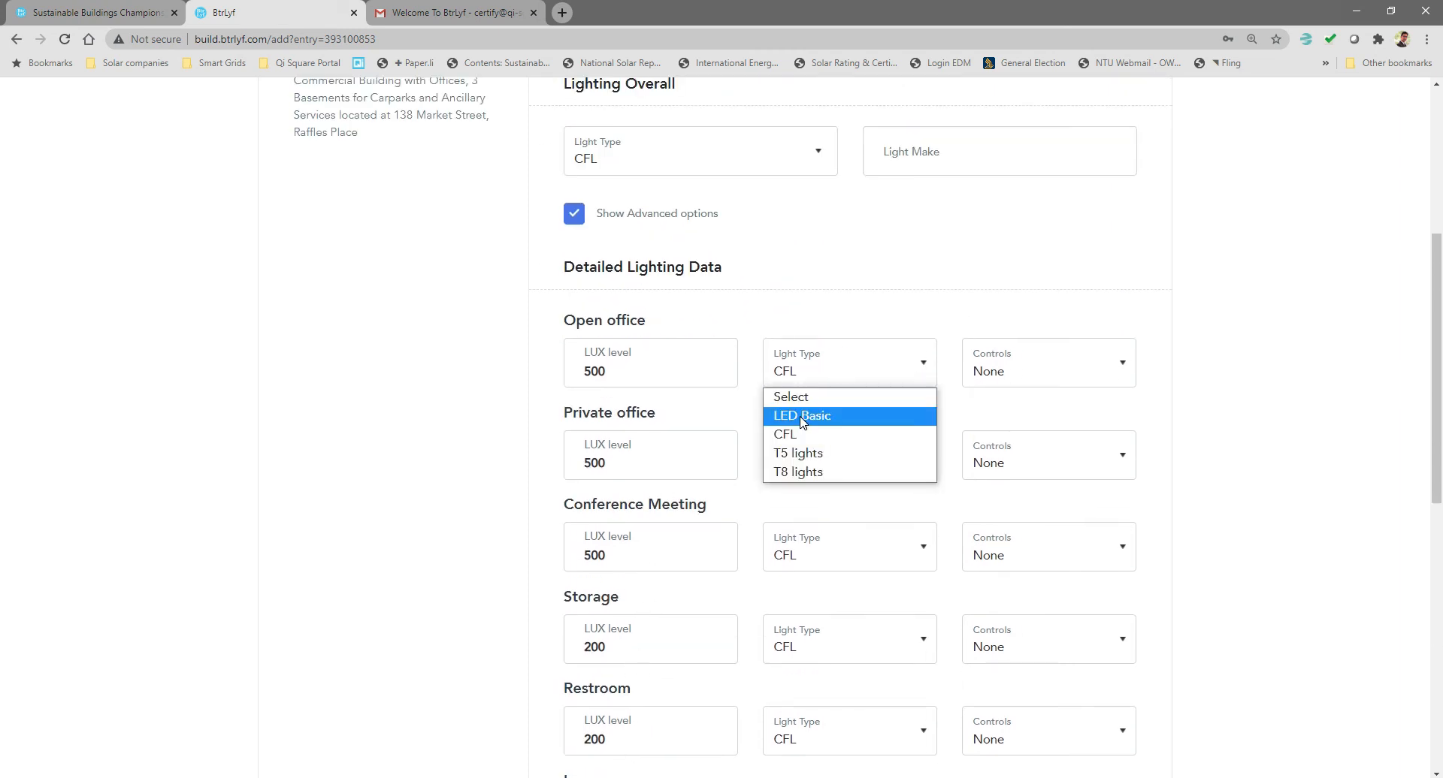
click(637, 381)
scroll(647, 409, down, 2)
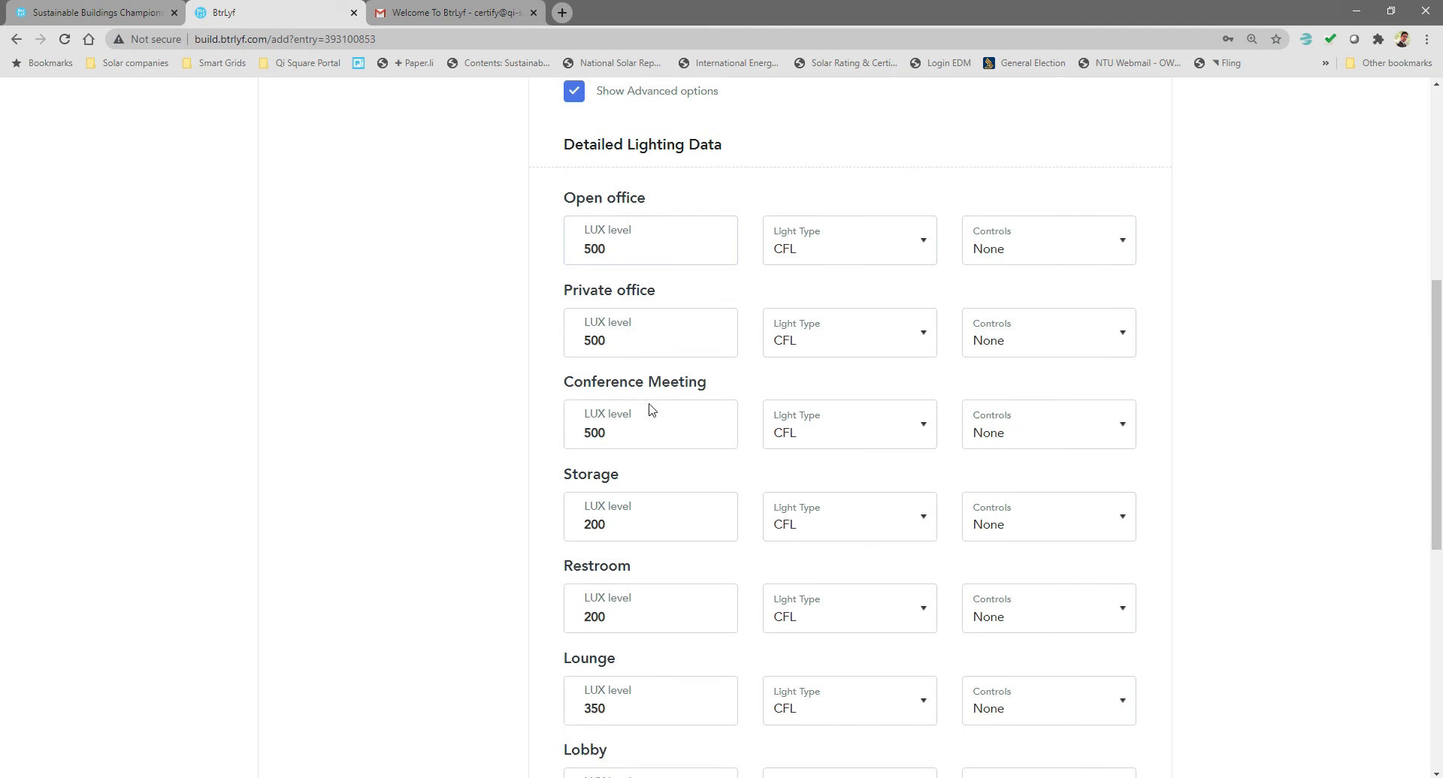
click(864, 225)
click(842, 266)
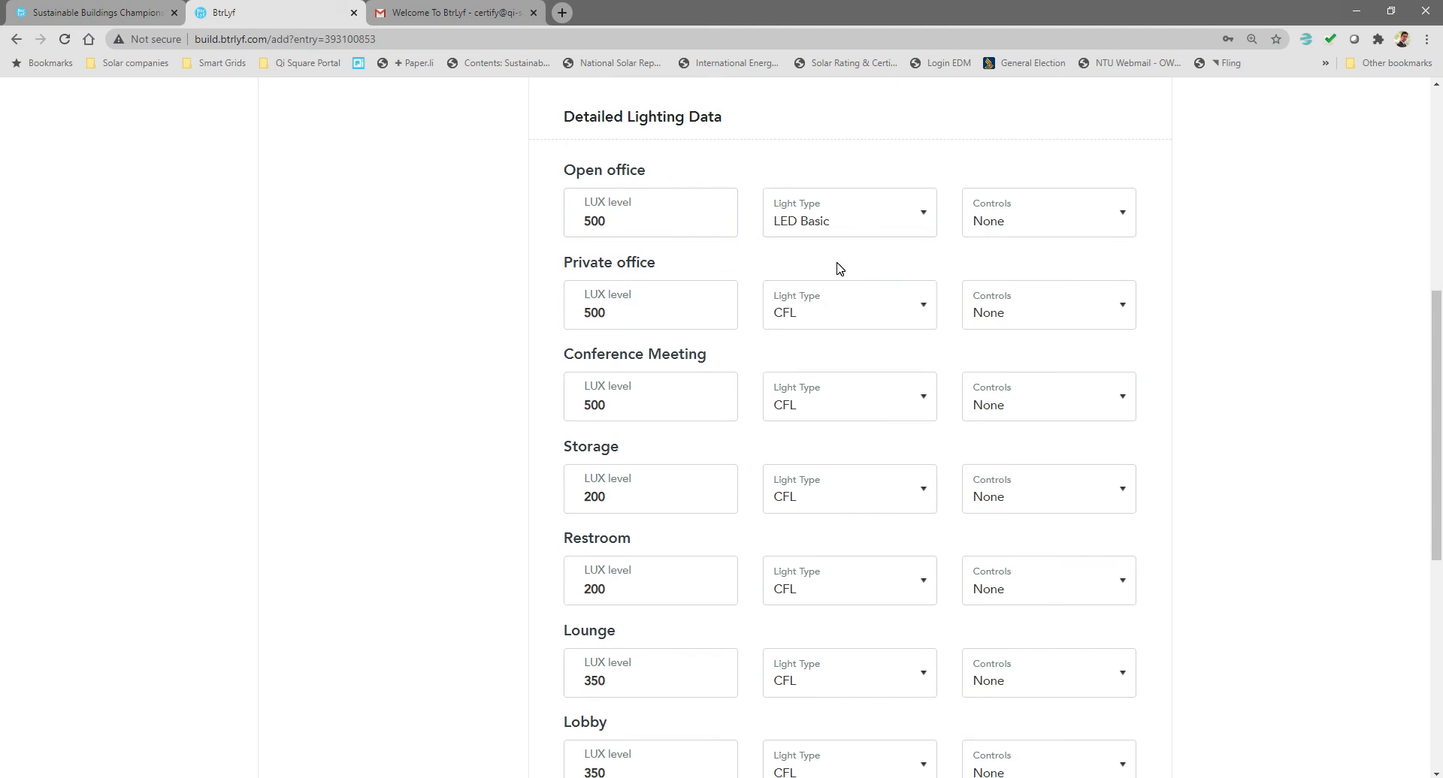
Step: Choose None for the Open office lighting controls and continue to the HVAC data
click(1044, 222)
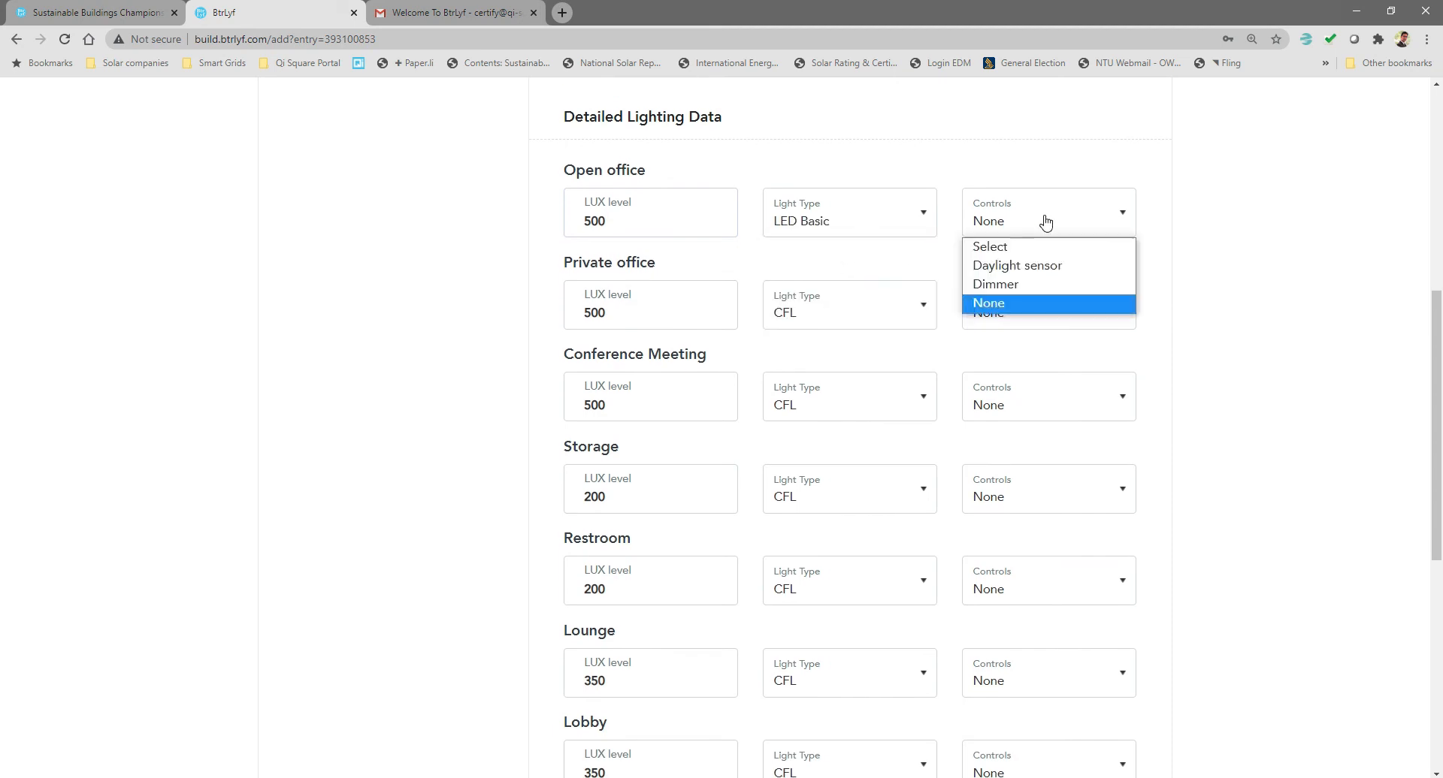
click(992, 306)
scroll(1104, 300, down, 7)
click(1091, 671)
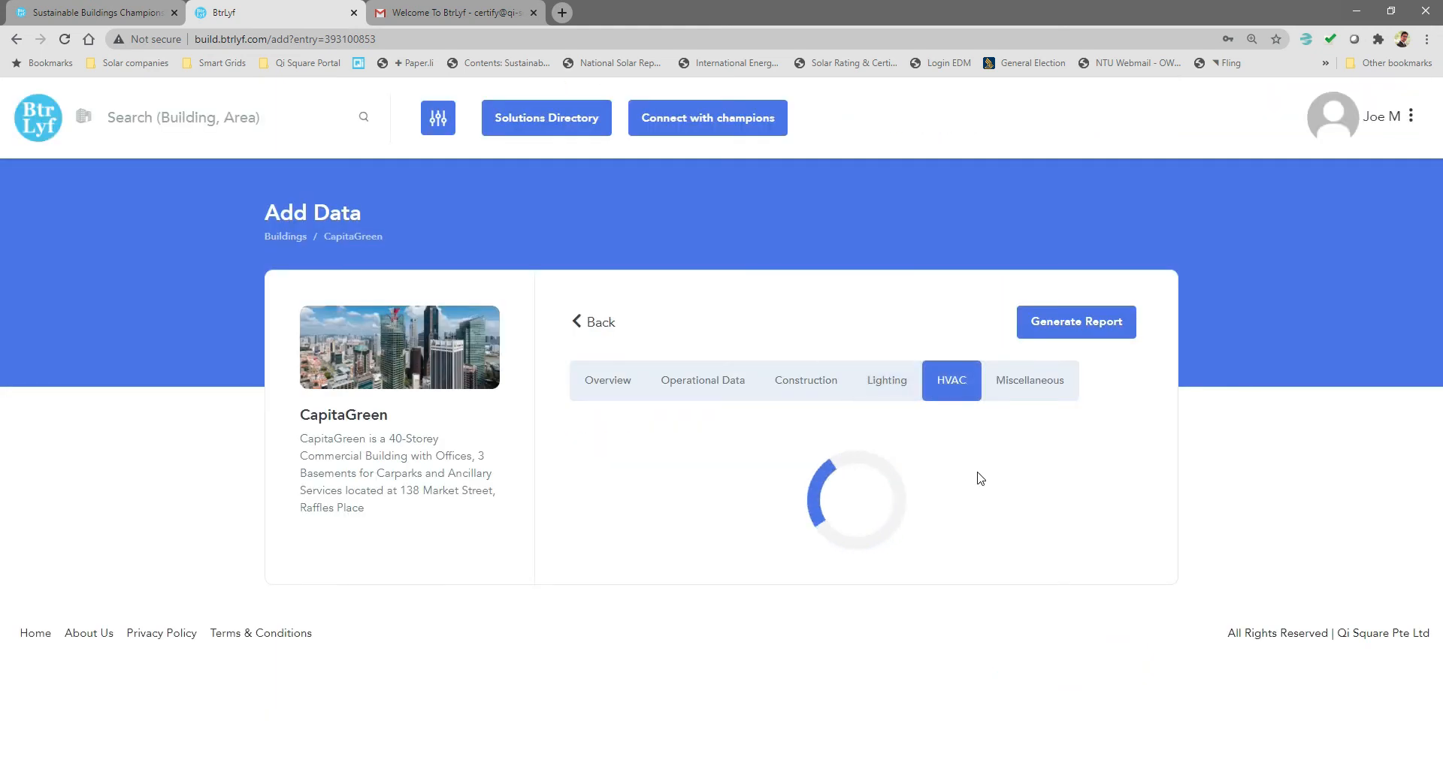
Step: Add a second HVAC system to the building data and remove it again
scroll(979, 478, down, 3)
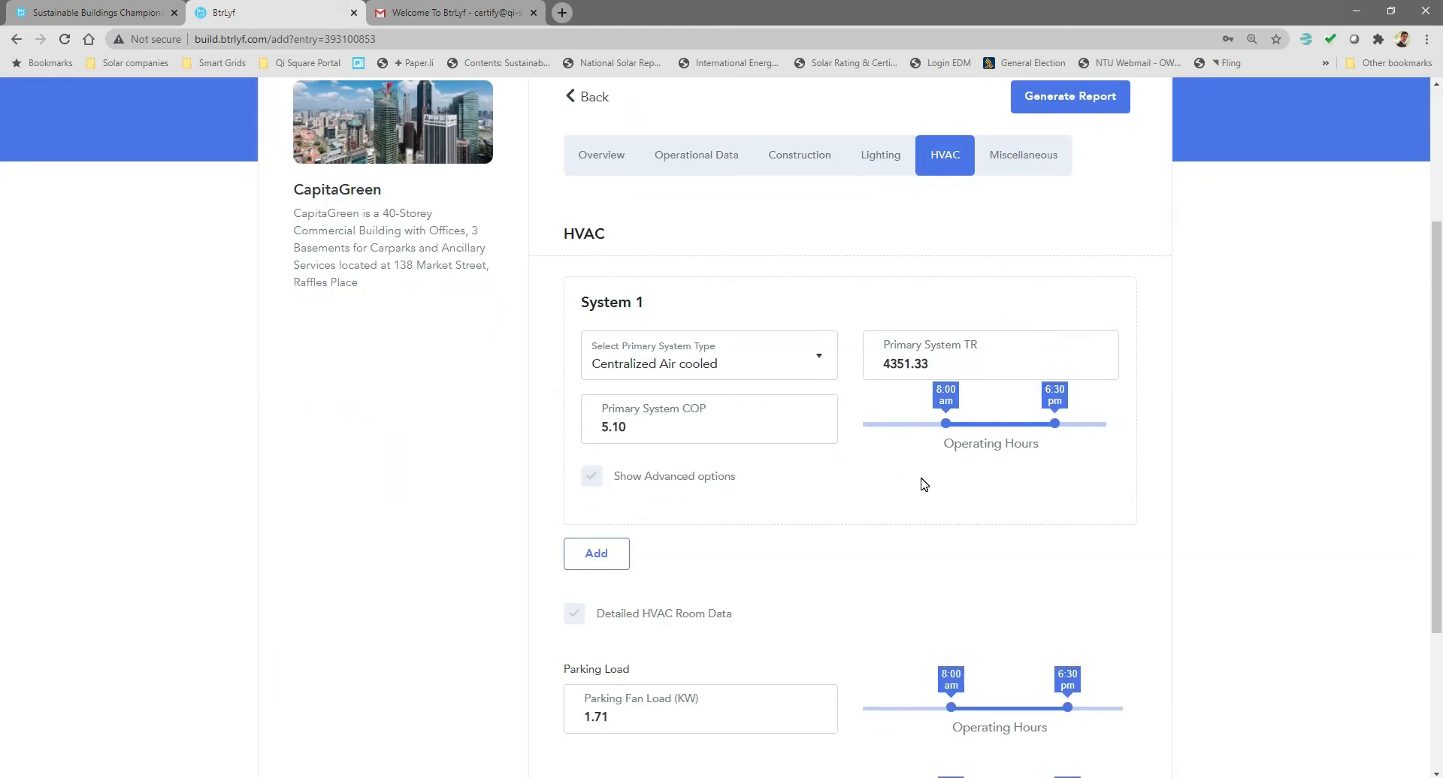
scroll(747, 299, down, 1)
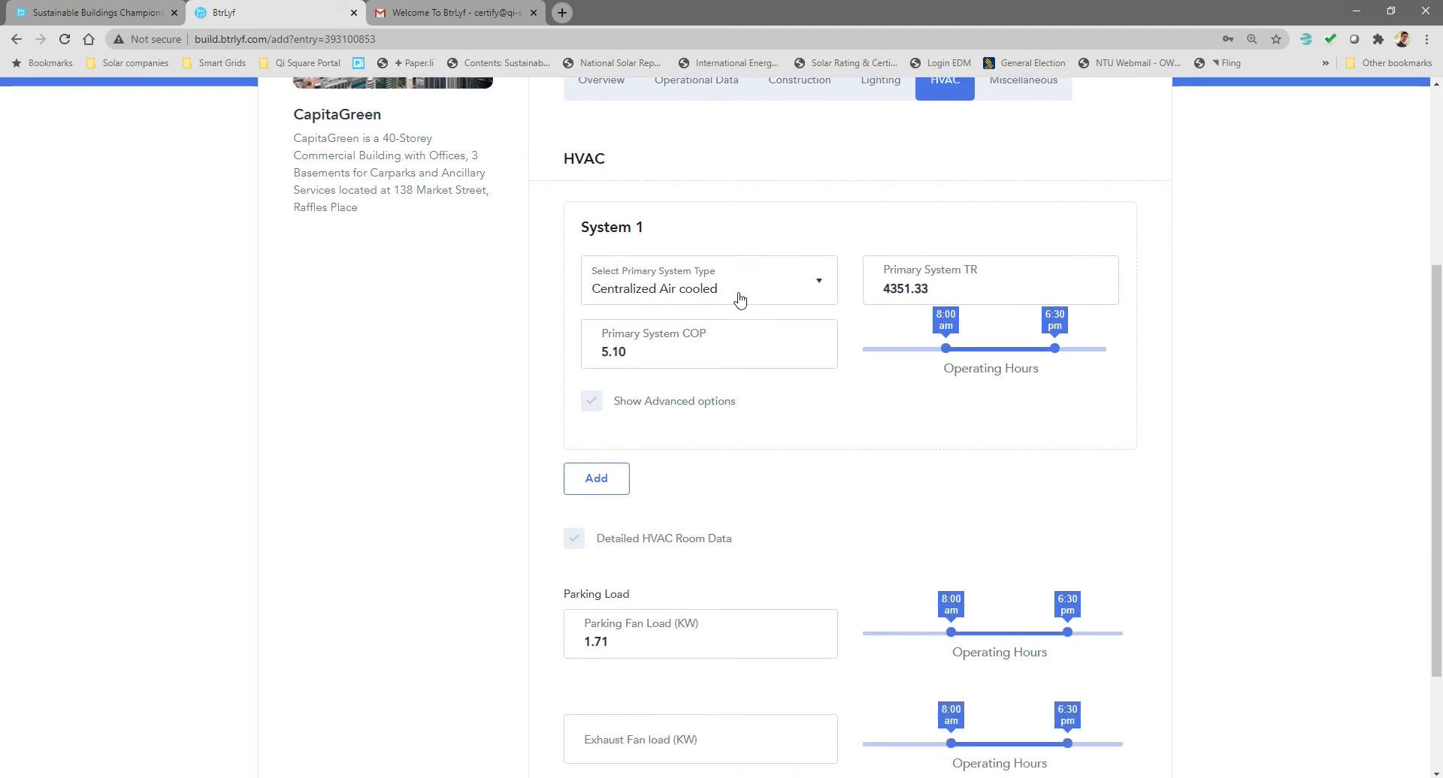
click(601, 484)
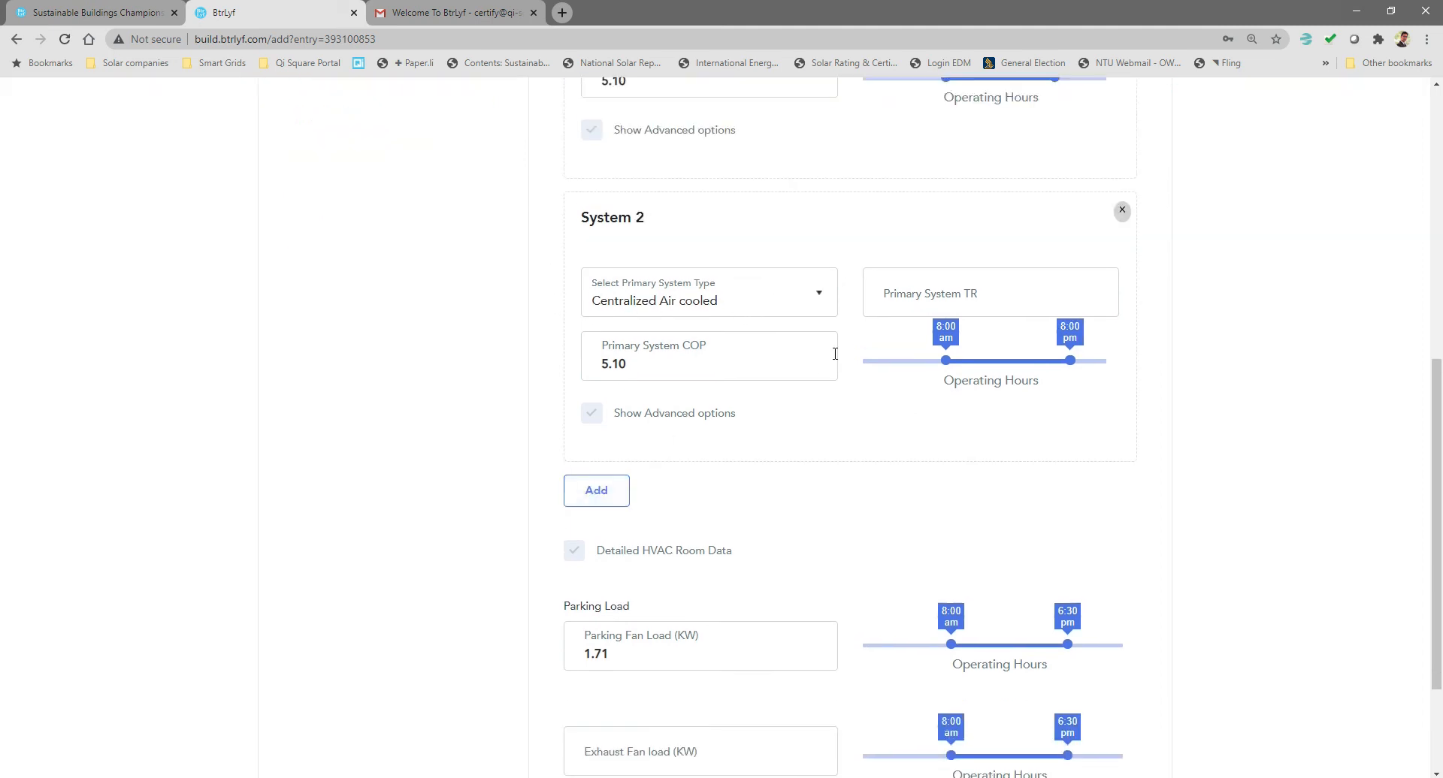
scroll(1135, 361, up, 2)
click(1123, 350)
Step: Set the Primary System COP of System 1 to 6.1
scroll(895, 374, up, 2)
click(676, 375)
click(899, 371)
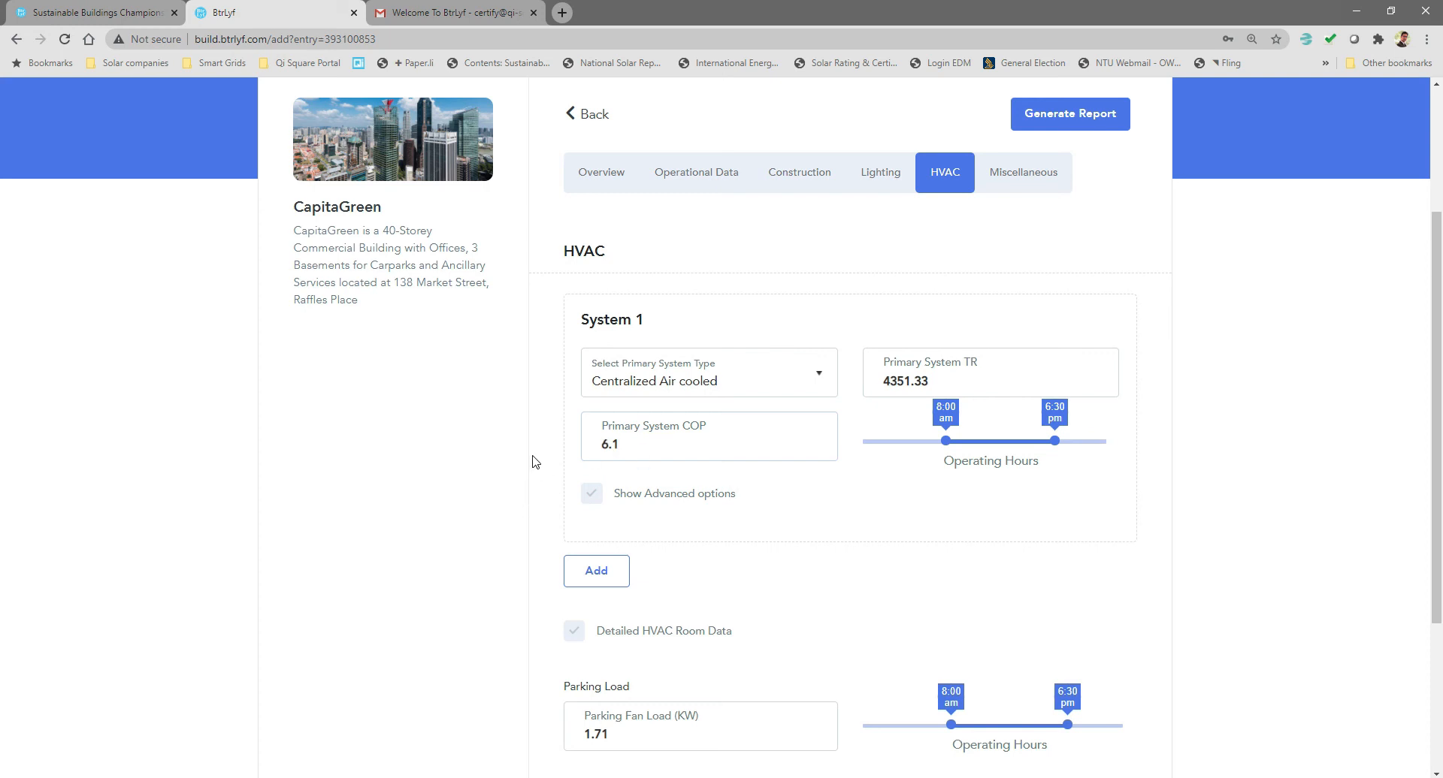
Step: Show the detailed HVAC room data, examine the fields for each area, and hide them again
scroll(535, 461, down, 3)
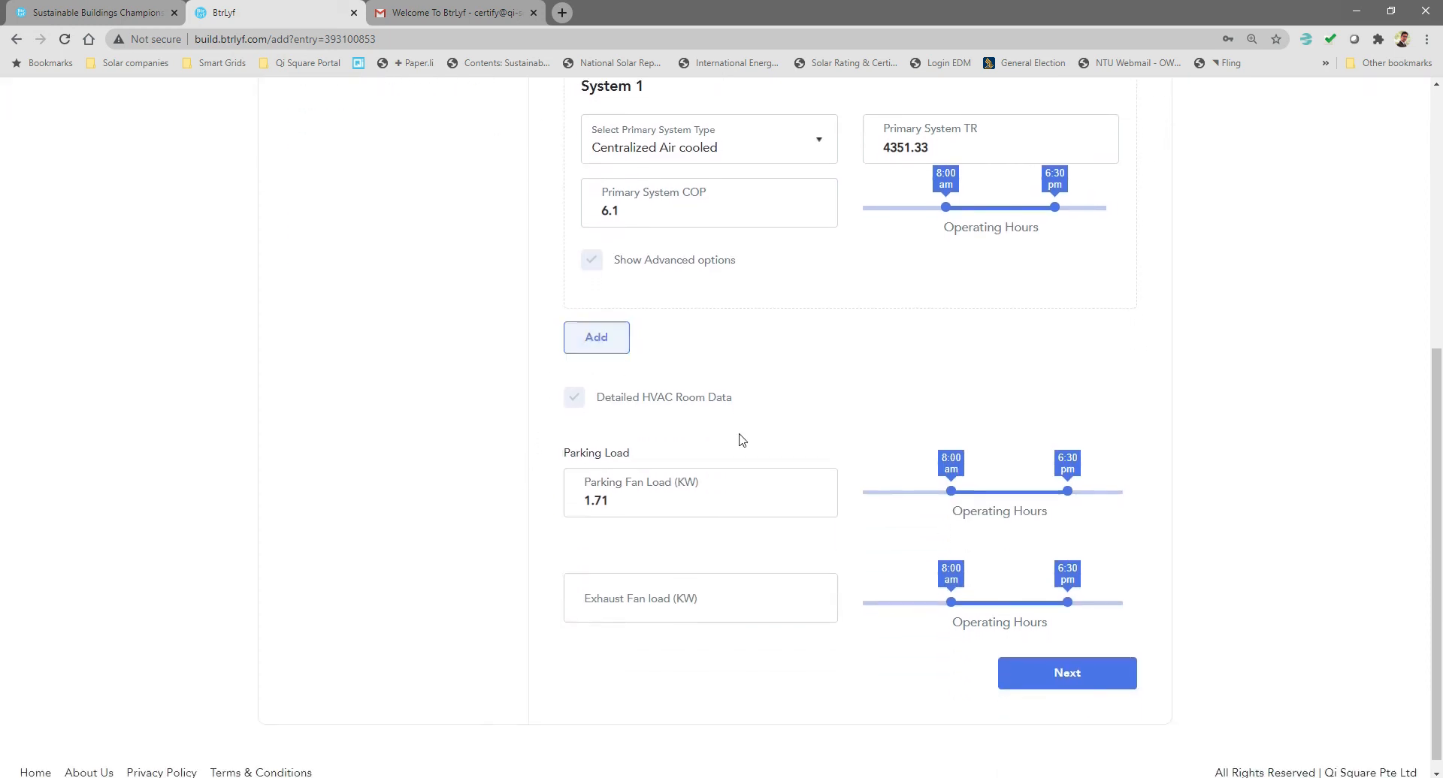
click(574, 397)
scroll(701, 394, down, 2)
scroll(628, 395, down, 2)
scroll(632, 415, up, 2)
scroll(632, 414, up, 3)
scroll(766, 463, down, 4)
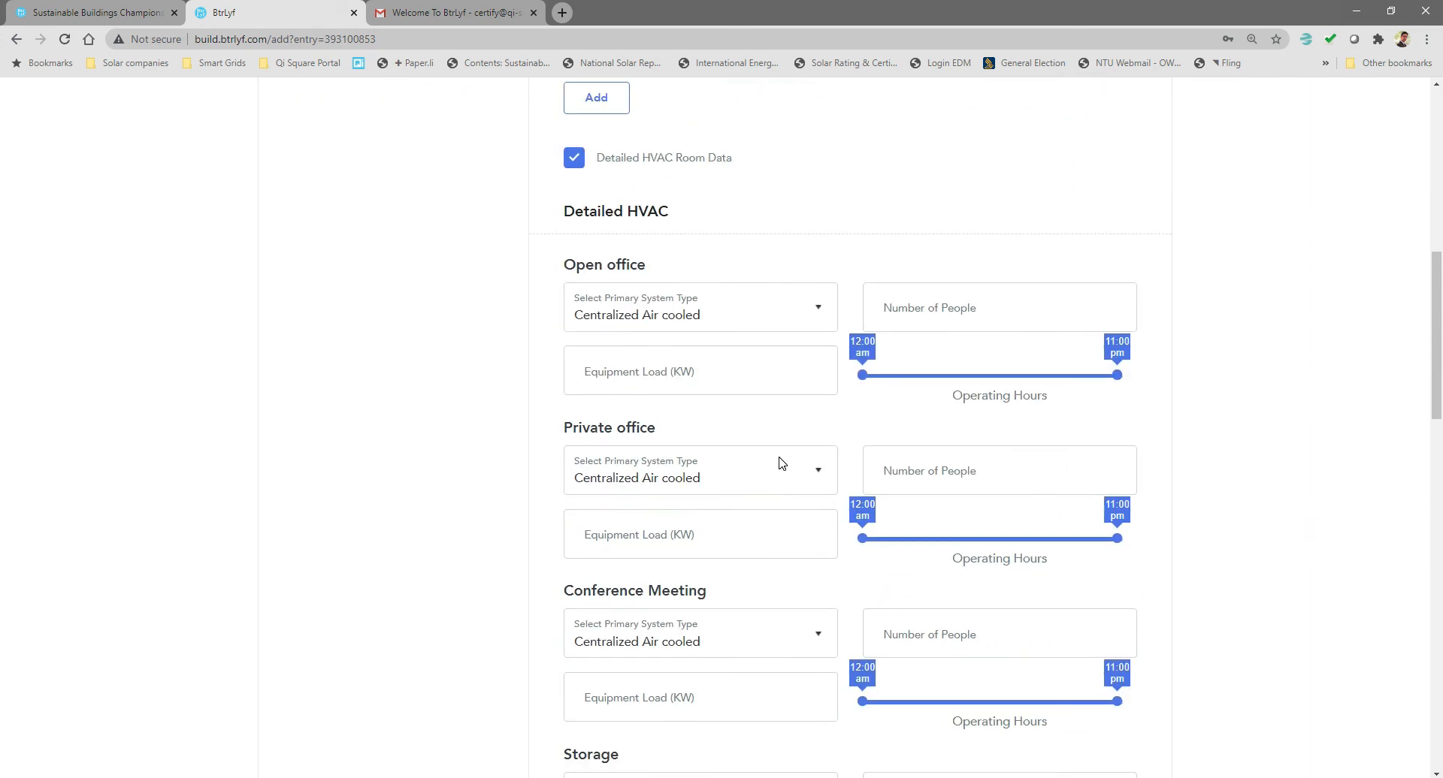
scroll(778, 466, down, 3)
scroll(776, 467, up, 8)
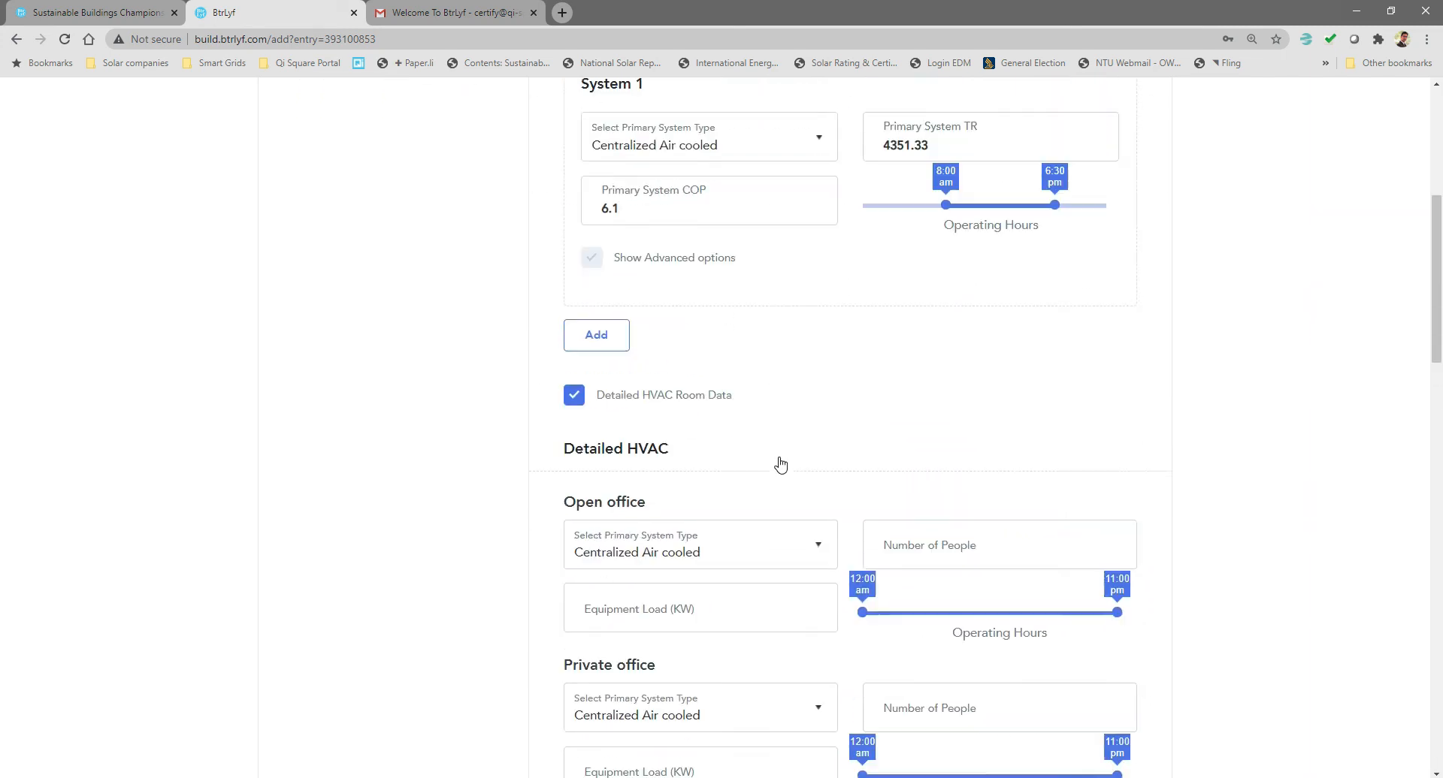
click(573, 535)
scroll(828, 489, down, 2)
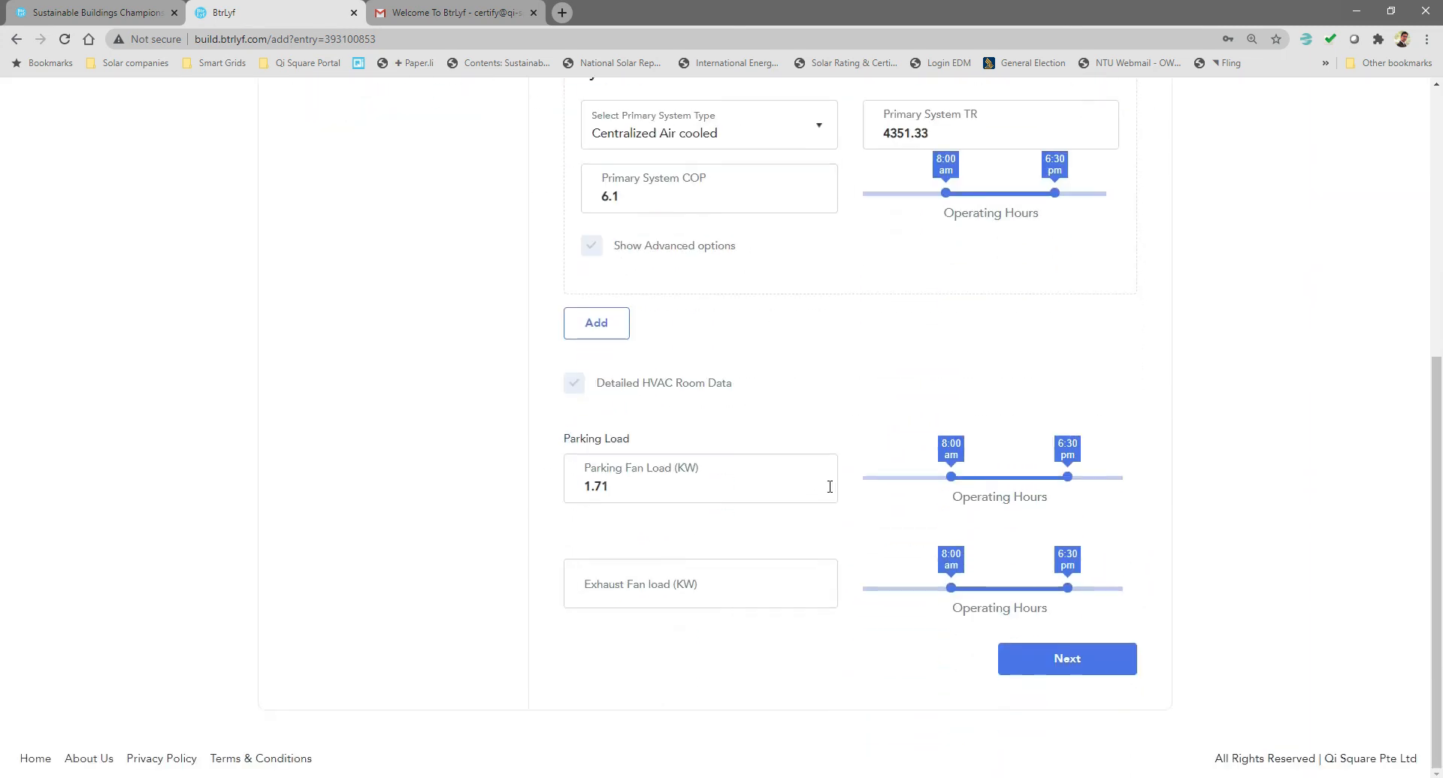
click(571, 386)
scroll(669, 407, down, 2)
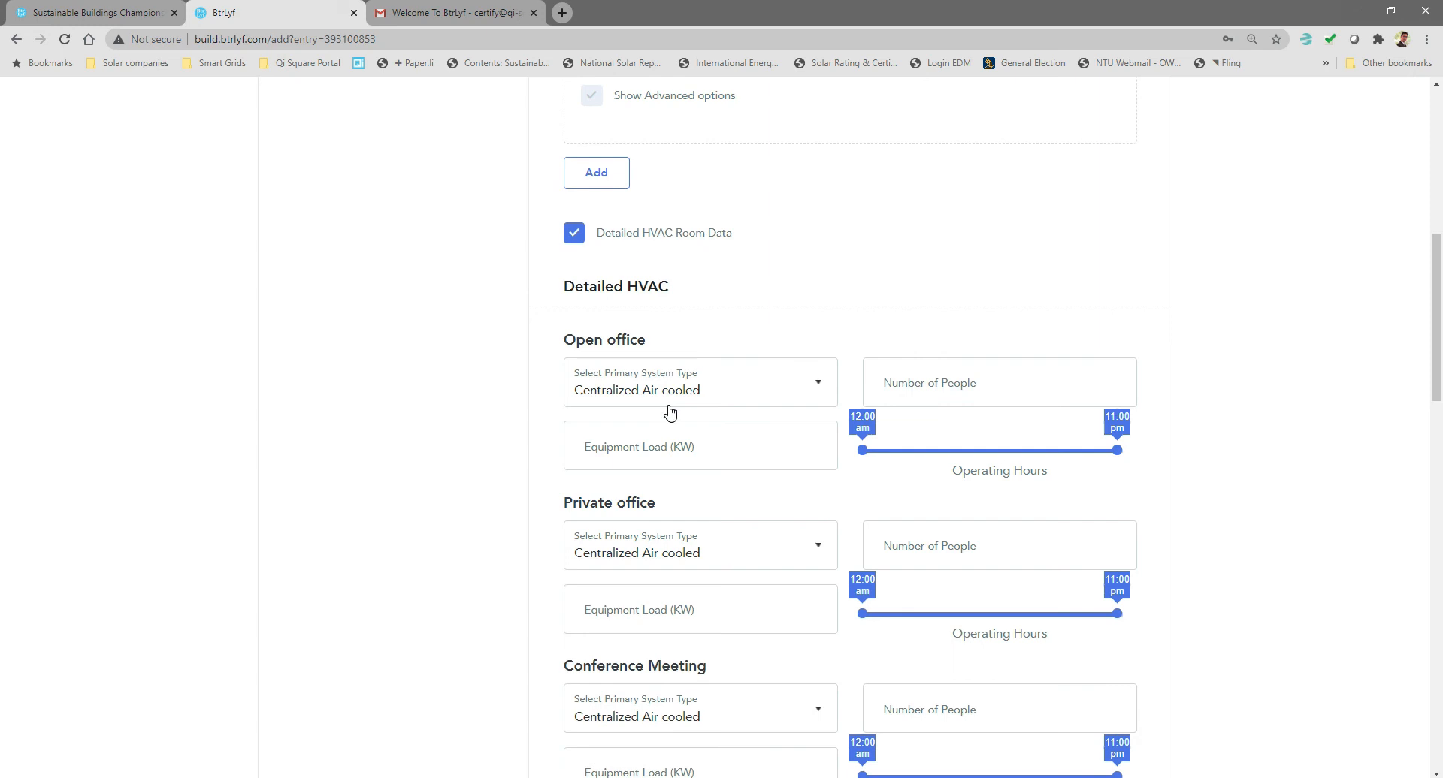
scroll(683, 399, up, 1)
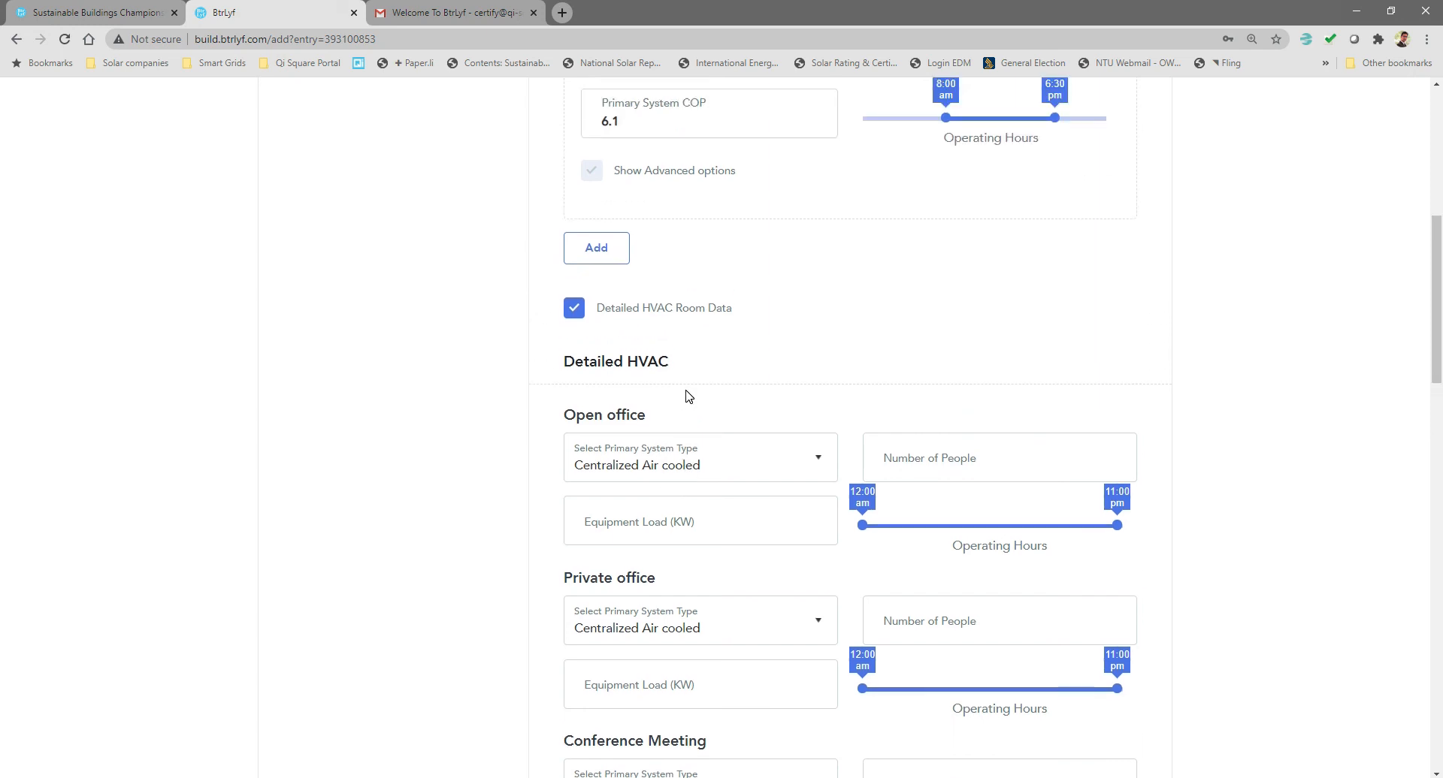
scroll(686, 397, up, 1)
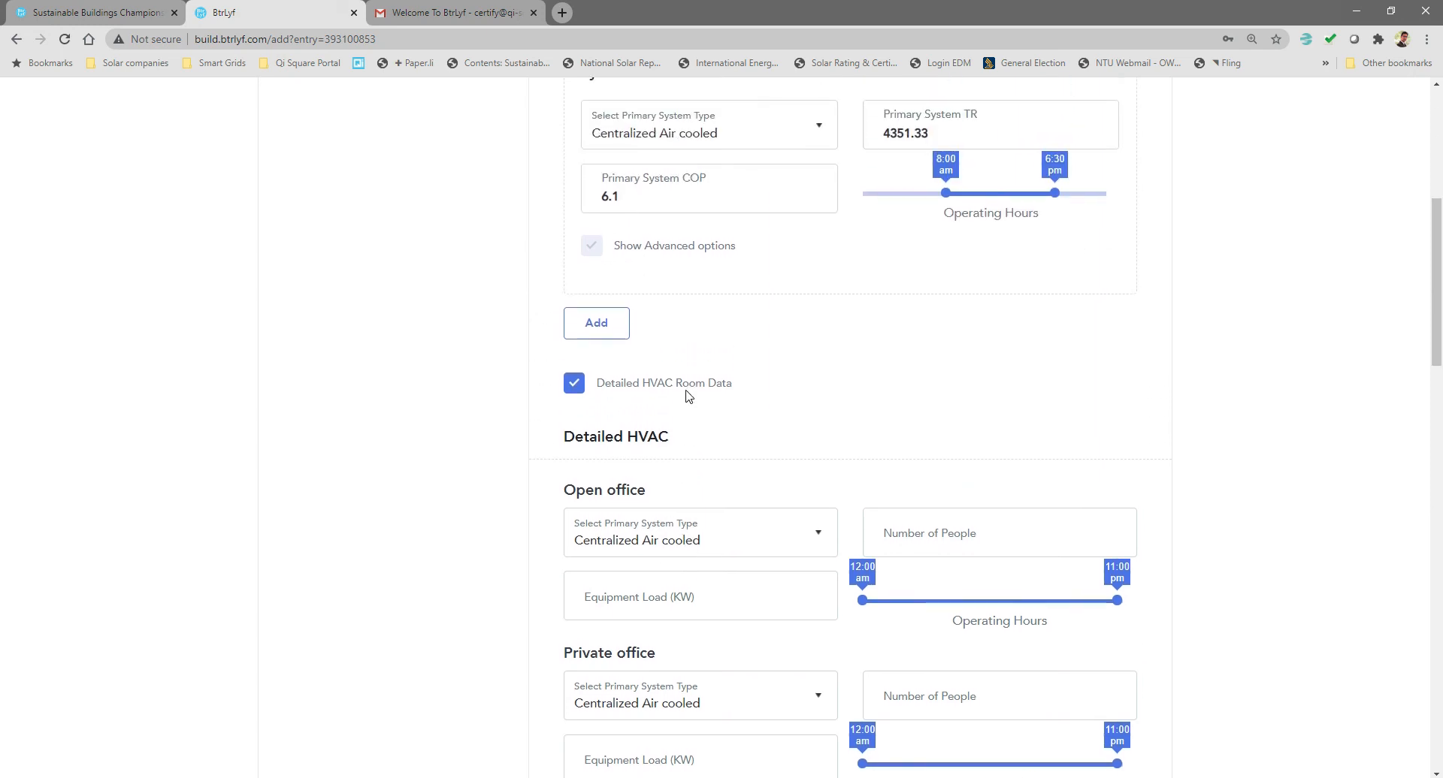
click(573, 385)
Step: Show the advanced options of System 1, examine the detailed HVAC system fields, and hide them again
click(590, 245)
scroll(627, 375, down, 3)
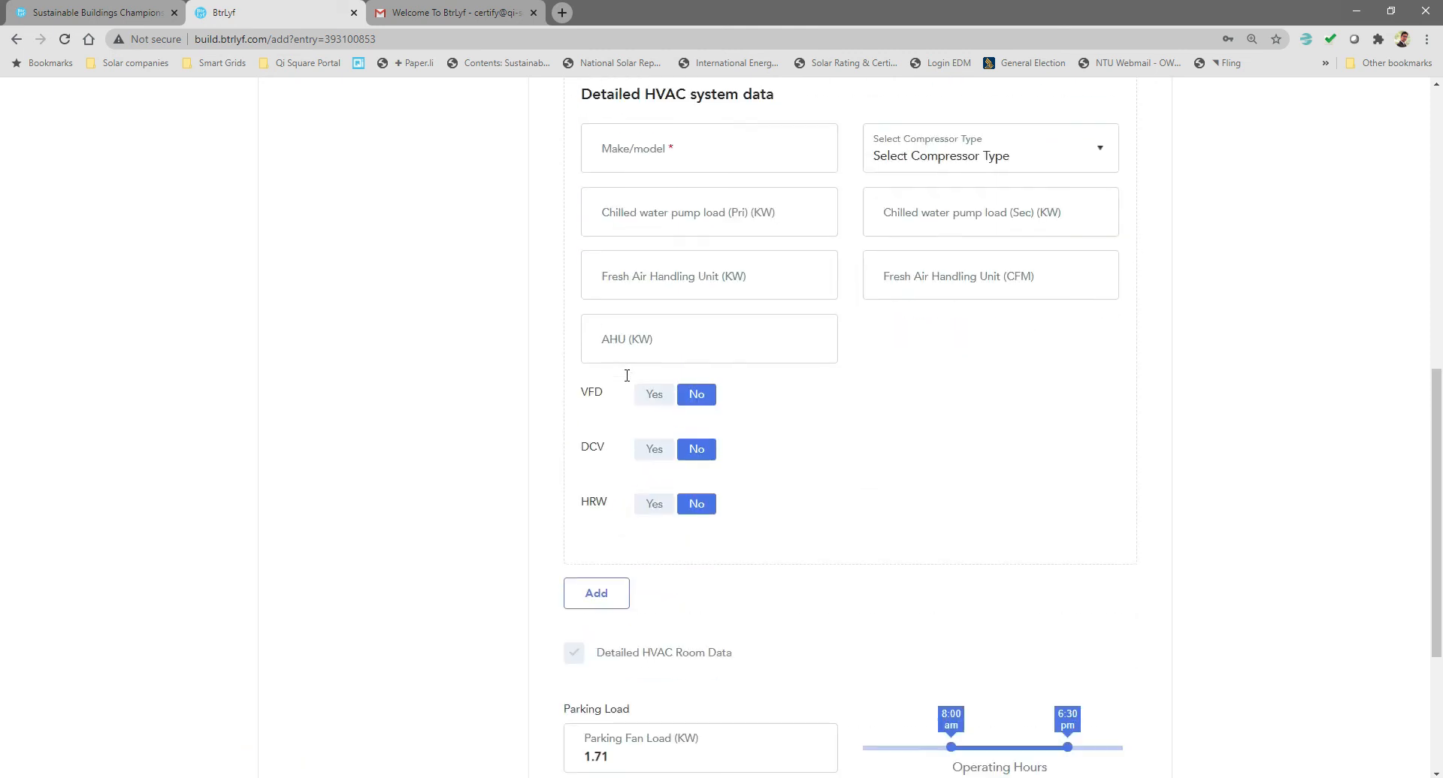
scroll(627, 376, up, 4)
click(593, 323)
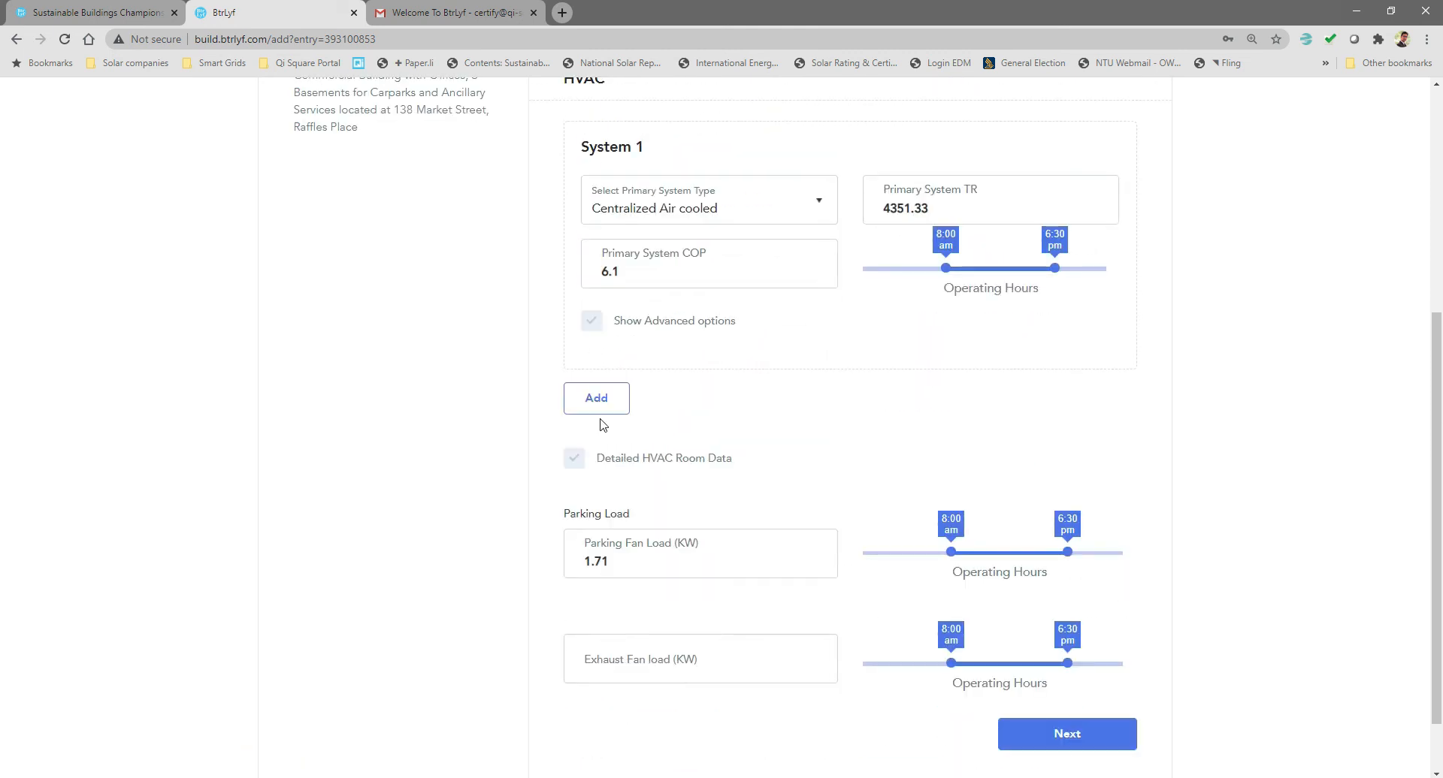
Step: Review the parking and exhaust fan loads and continue to the miscellaneous data
scroll(719, 435, down, 1)
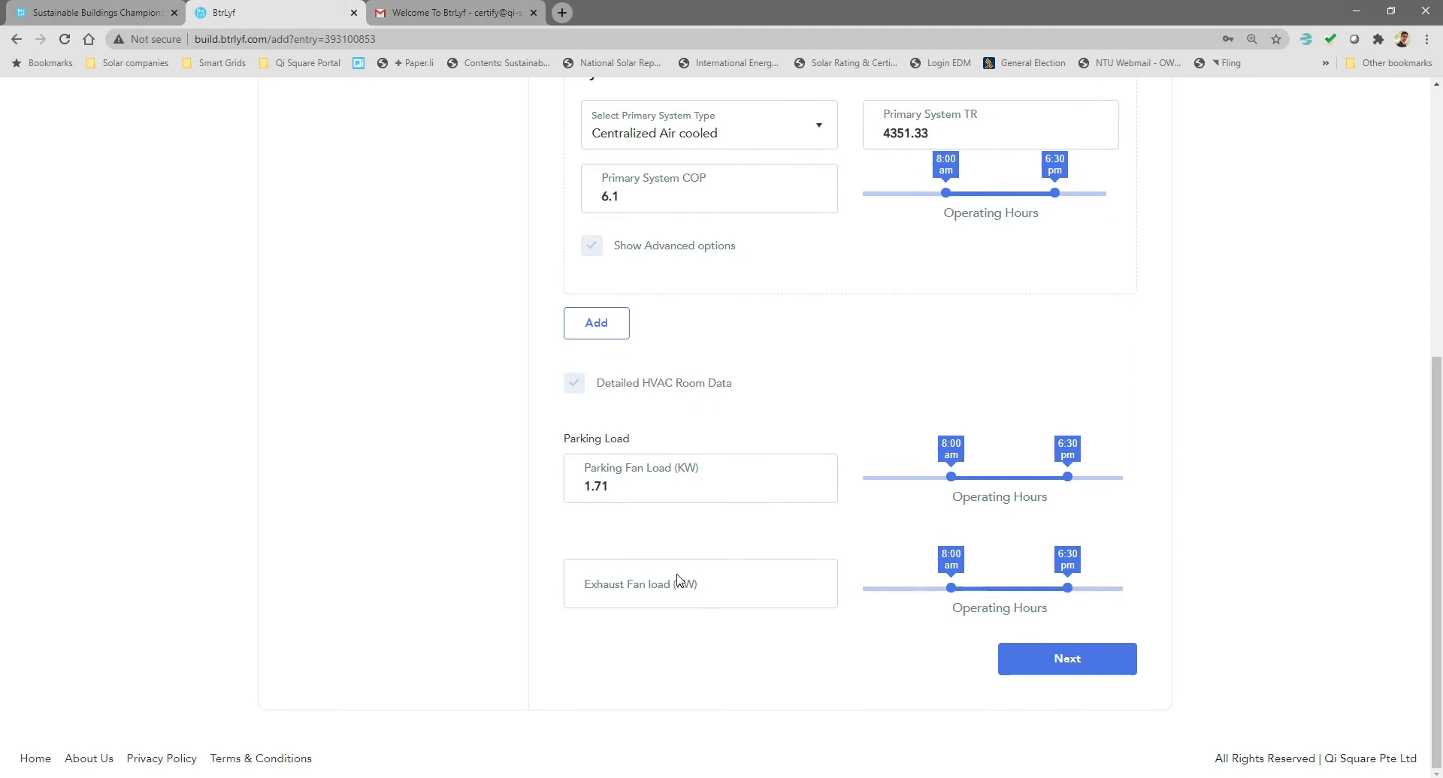
scroll(797, 599, up, 4)
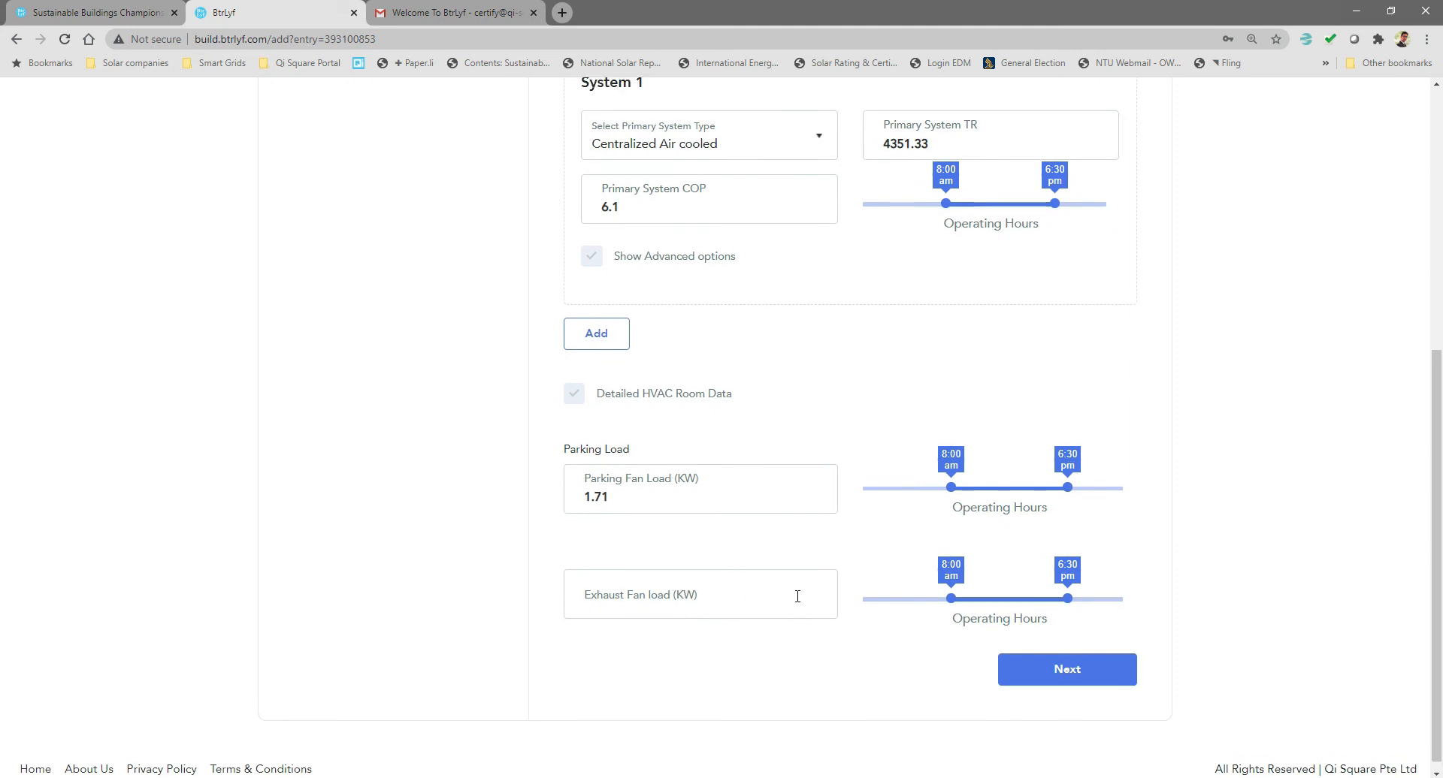
scroll(796, 596, down, 3)
click(1109, 738)
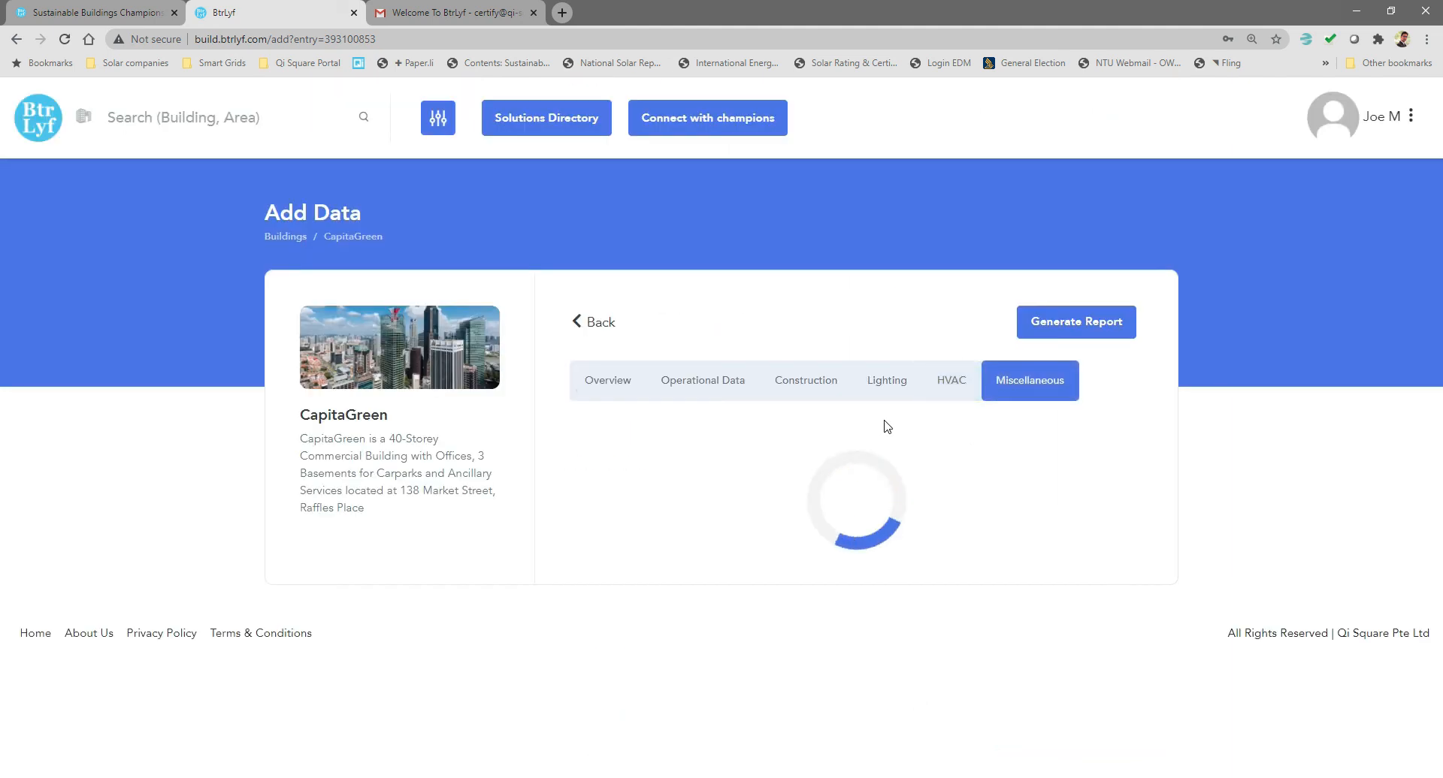
Step: Examine the miscellaneous data on lifts, escalators, renewable energy, water pumps, BMS, security cameras, EV charging and other loads
scroll(811, 424, down, 3)
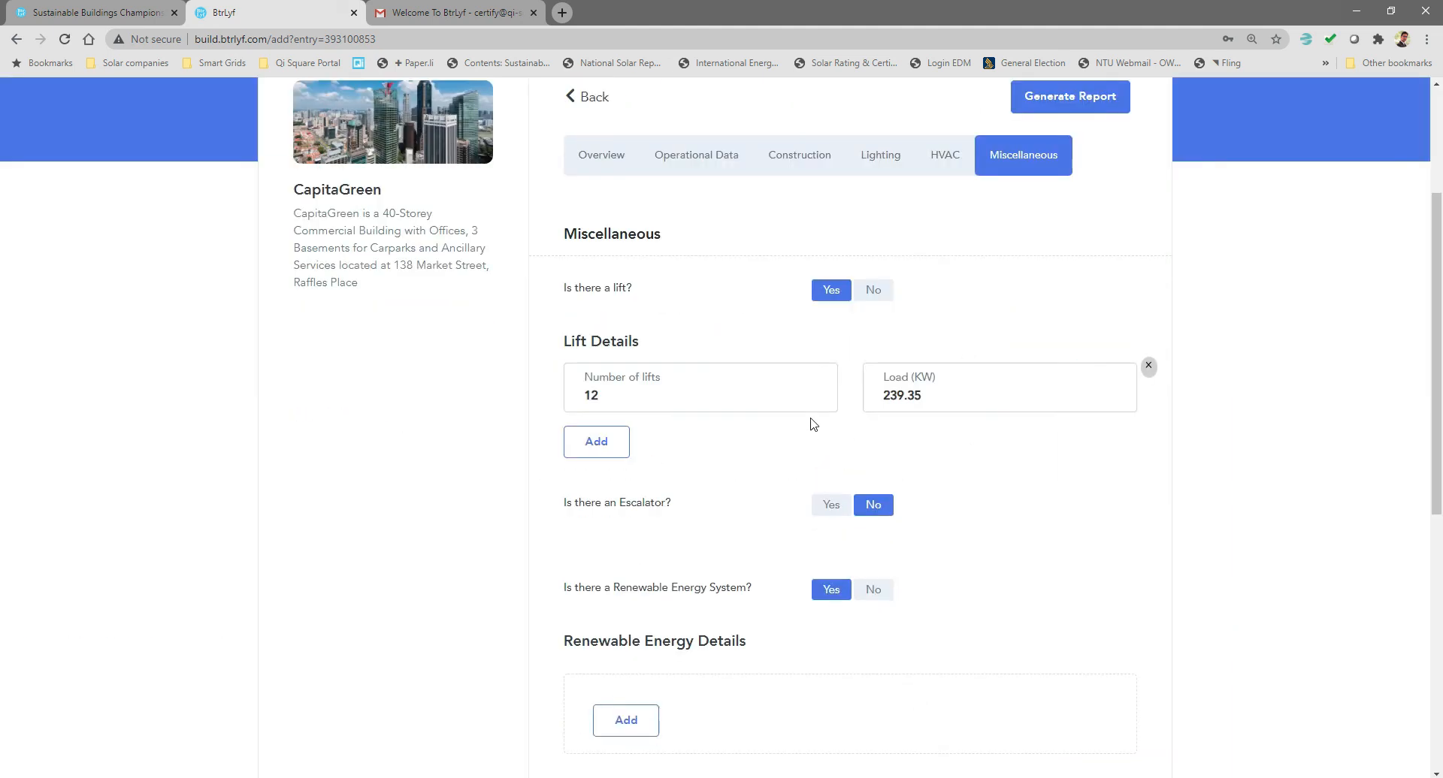
scroll(683, 331, down, 1)
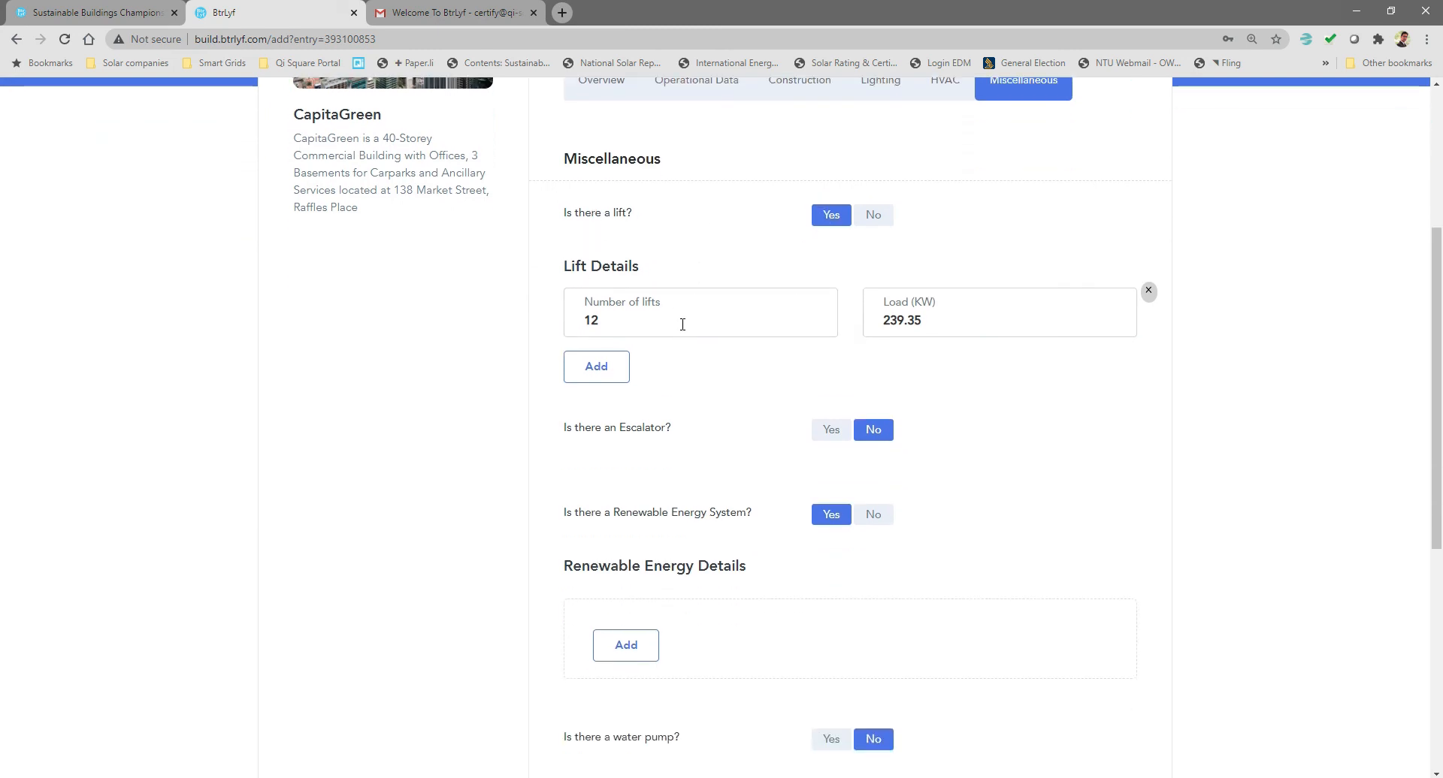
scroll(709, 393, down, 3)
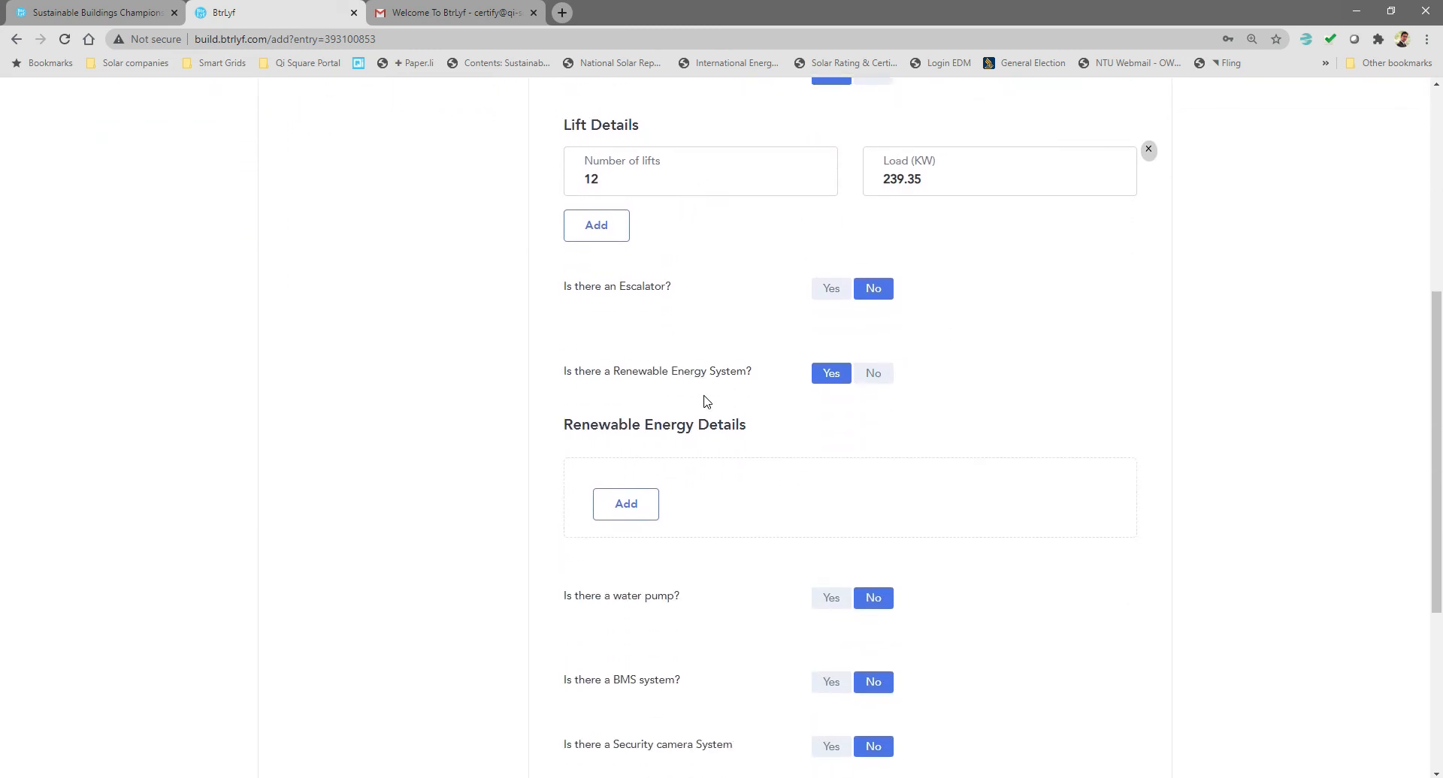
scroll(684, 415, down, 1)
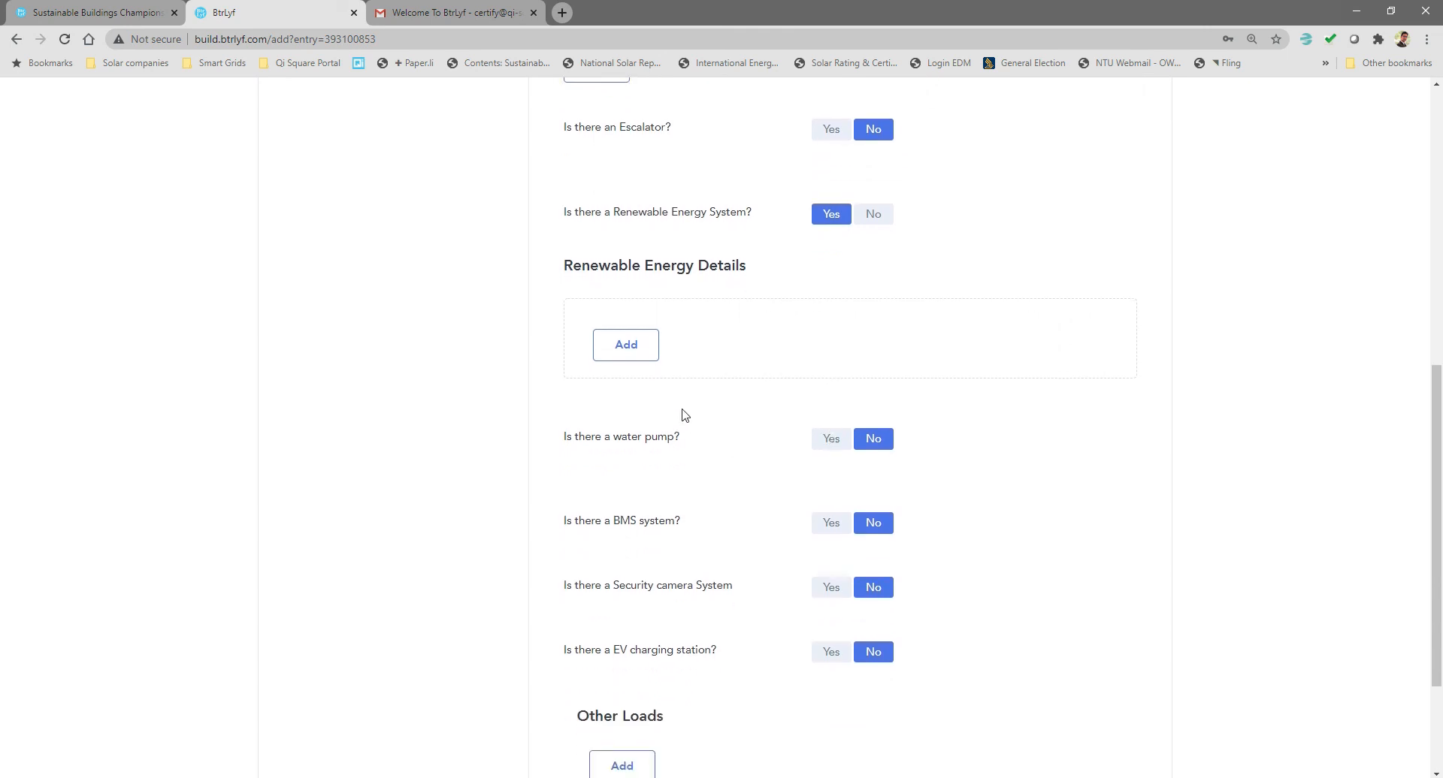
scroll(704, 460, down, 2)
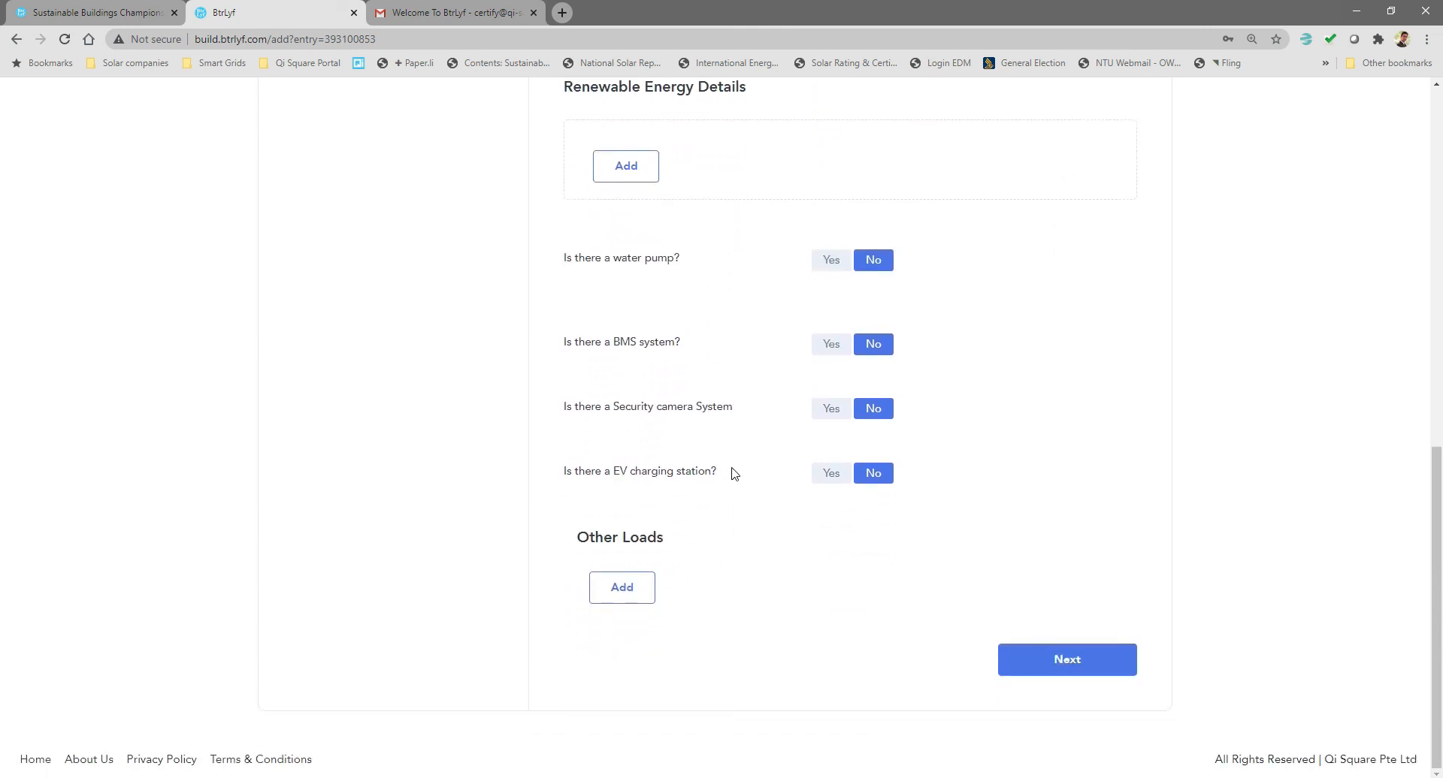
Step: Answer Yes to the water pump question to show its details, and set the answer back to No
scroll(744, 478, up, 2)
click(831, 485)
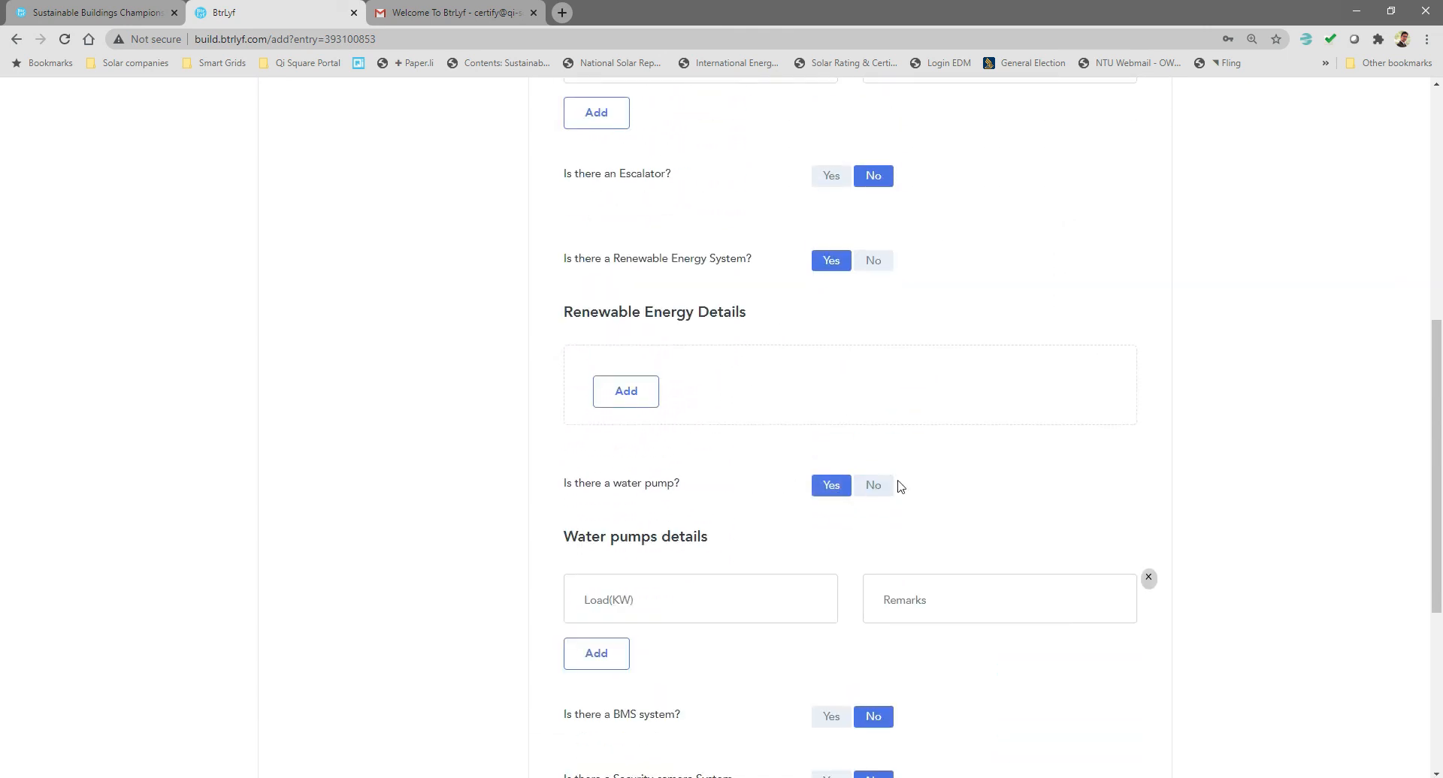
click(876, 486)
Step: Submit the miscellaneous data and continue to the Baseline Energy Analysis Report
scroll(995, 495, down, 3)
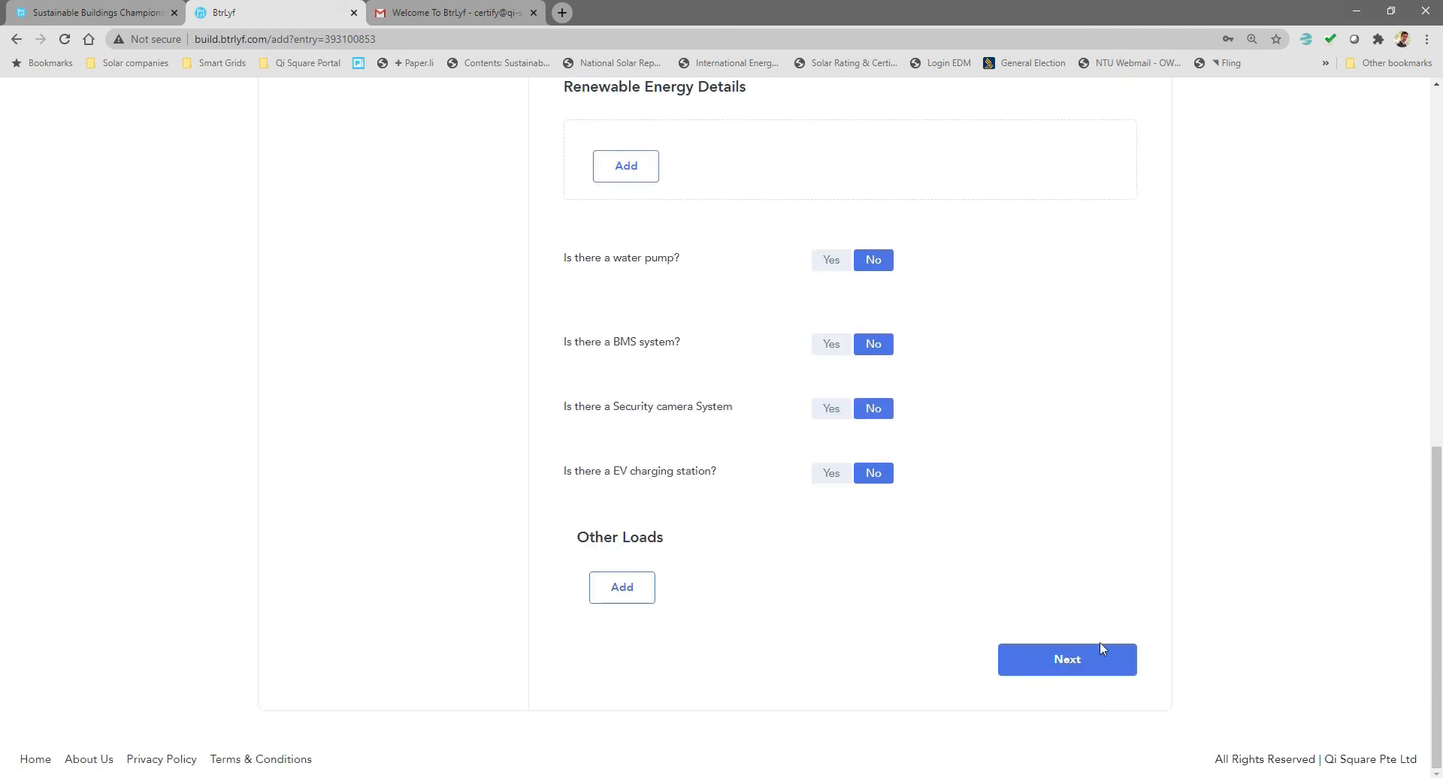
click(1118, 660)
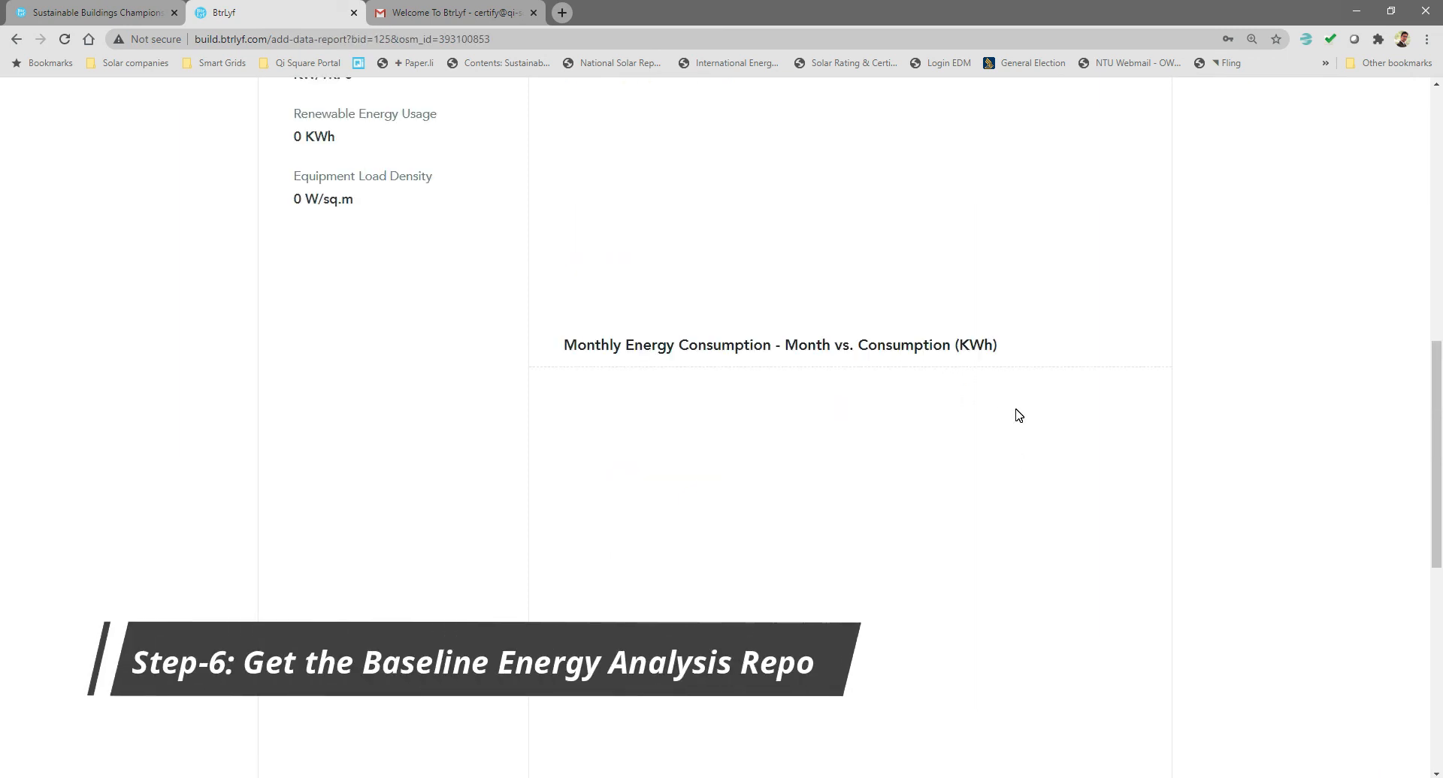
Step: Examine the Baseline Energy Analysis Report, including energy use intensity, performance metrics, annual and monthly consumption, and typical-day demand
scroll(1018, 413, up, 10)
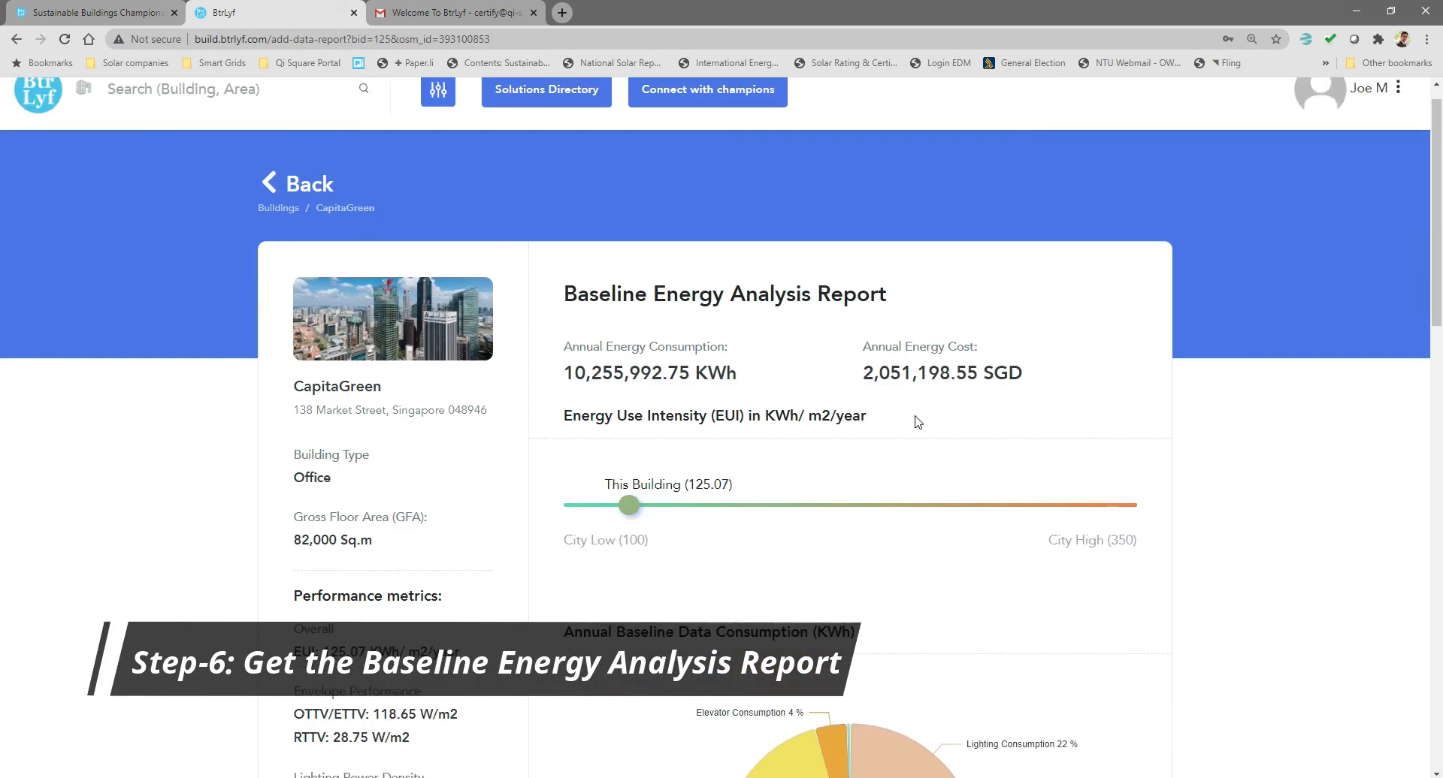
scroll(786, 434, down, 1)
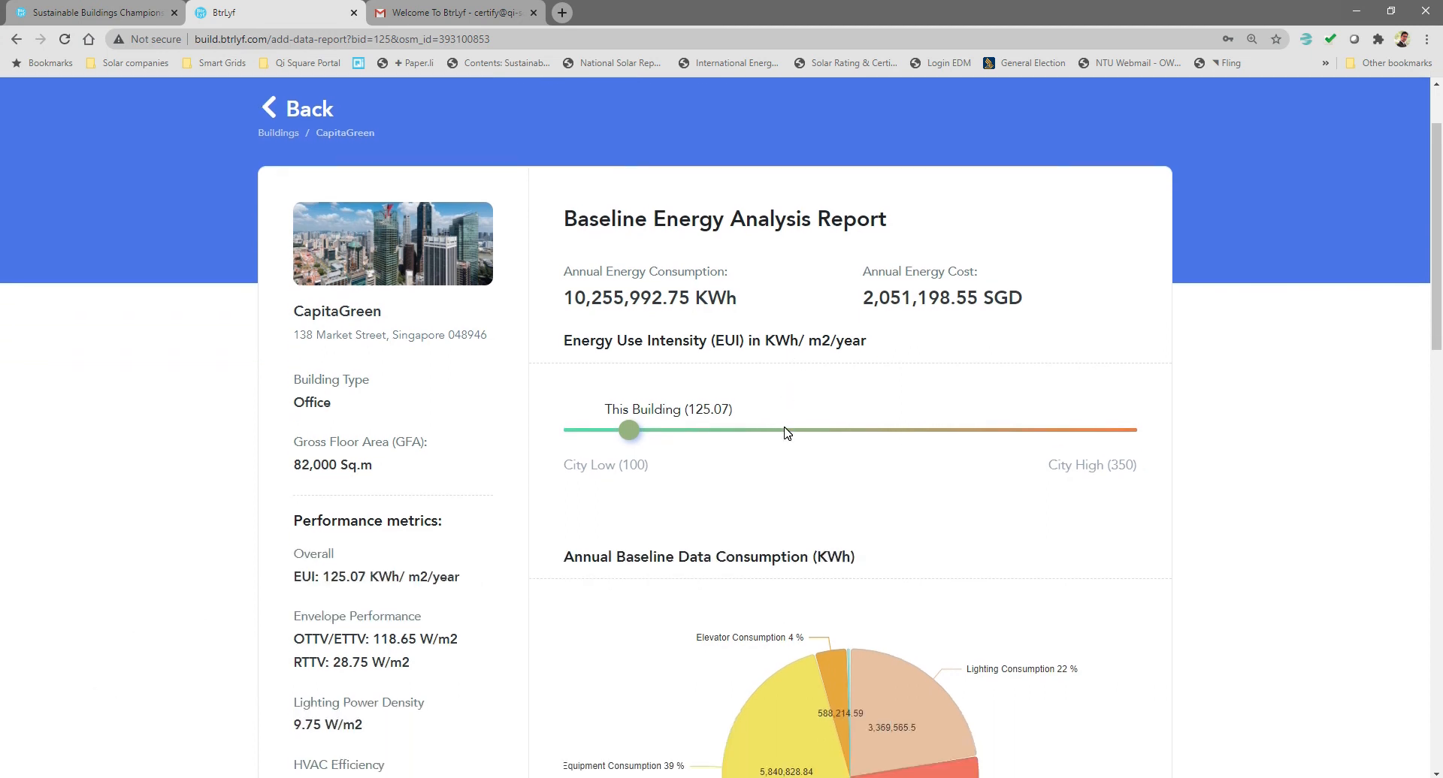
scroll(665, 413, down, 8)
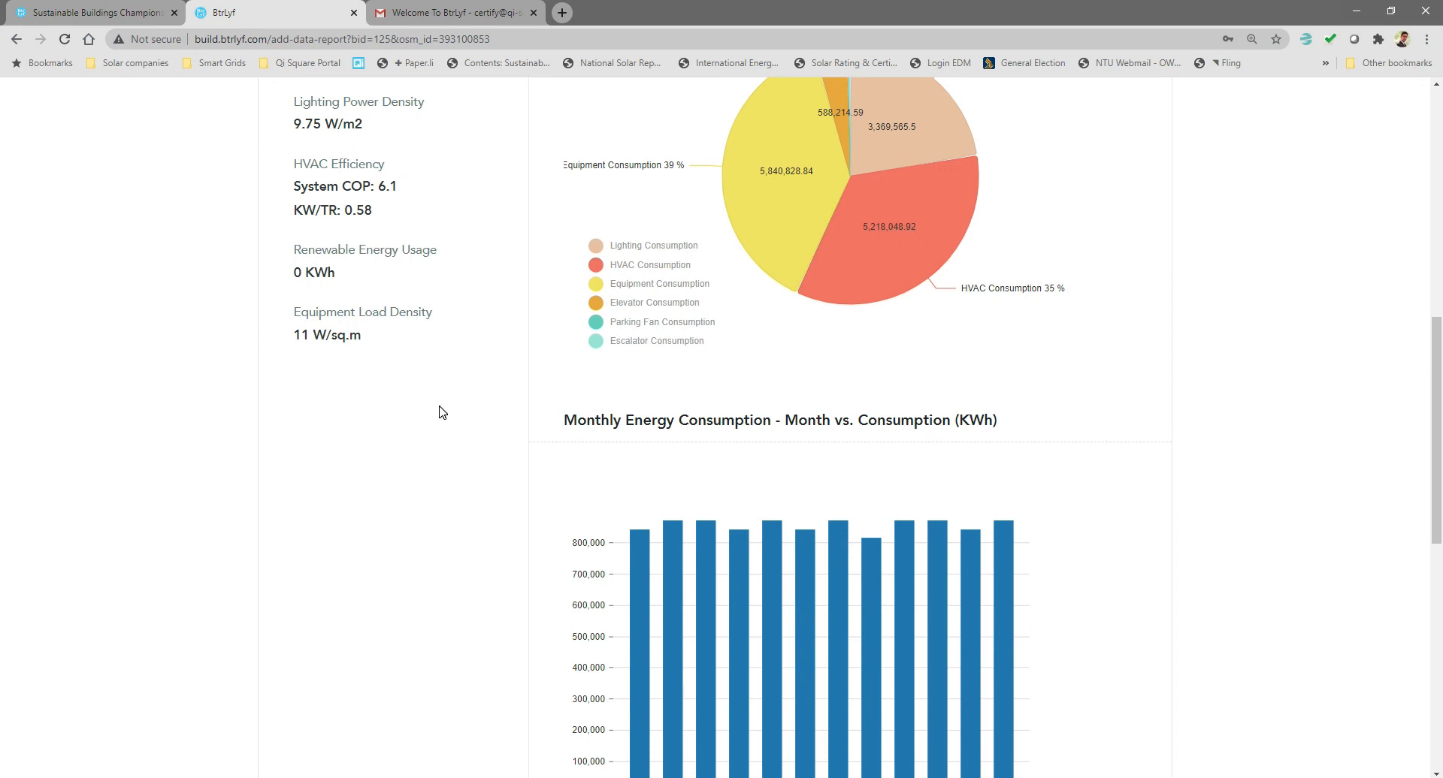
scroll(442, 412, down, 9)
scroll(451, 409, up, 5)
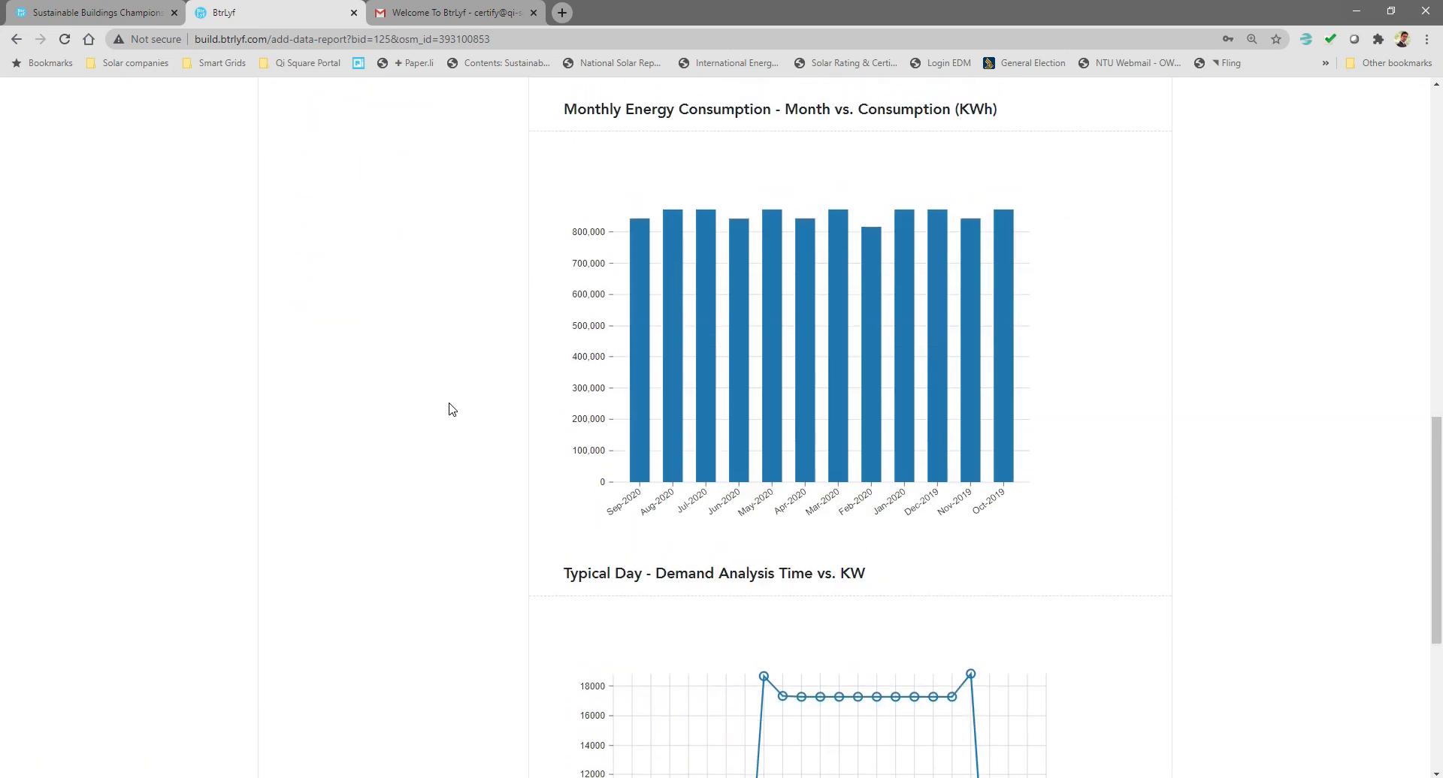
scroll(452, 409, up, 13)
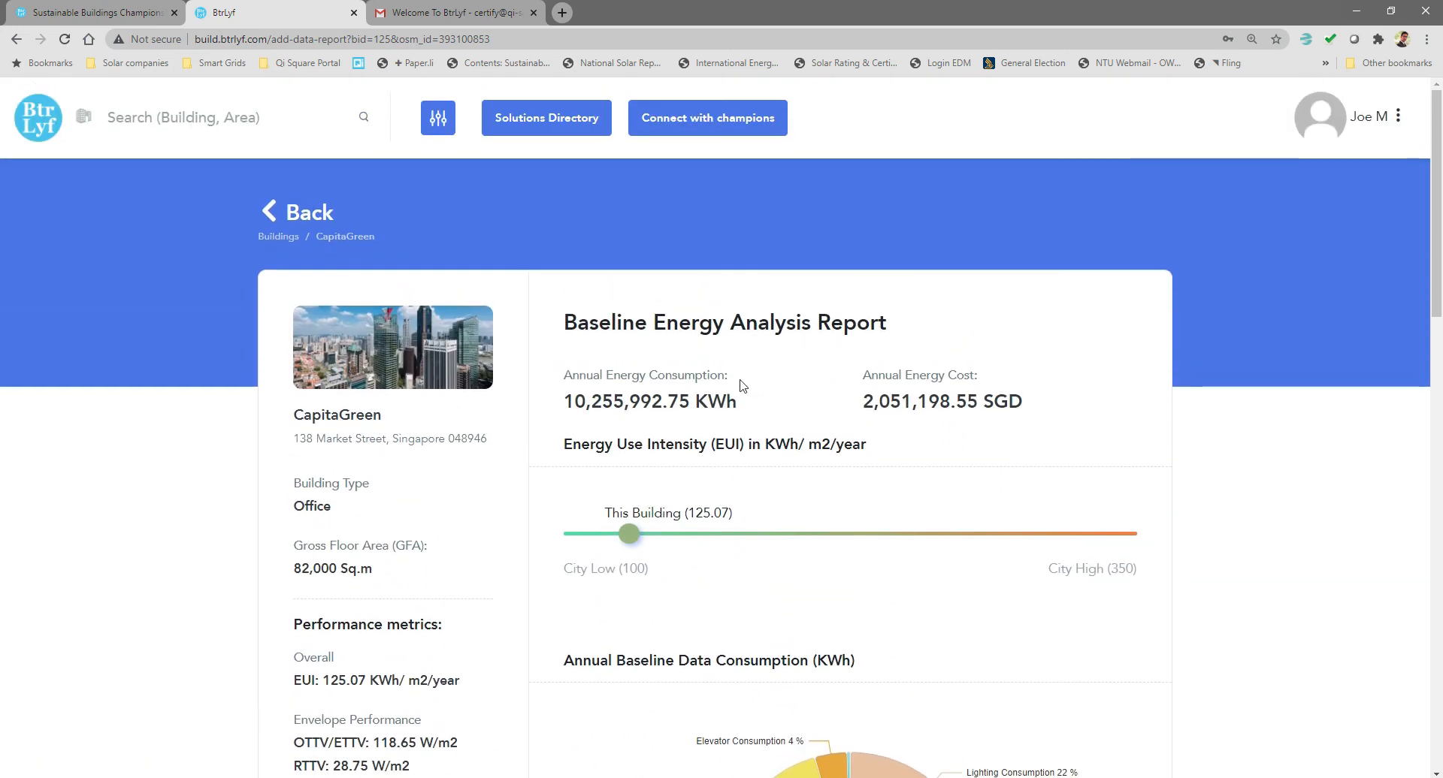
scroll(1292, 441, down, 1)
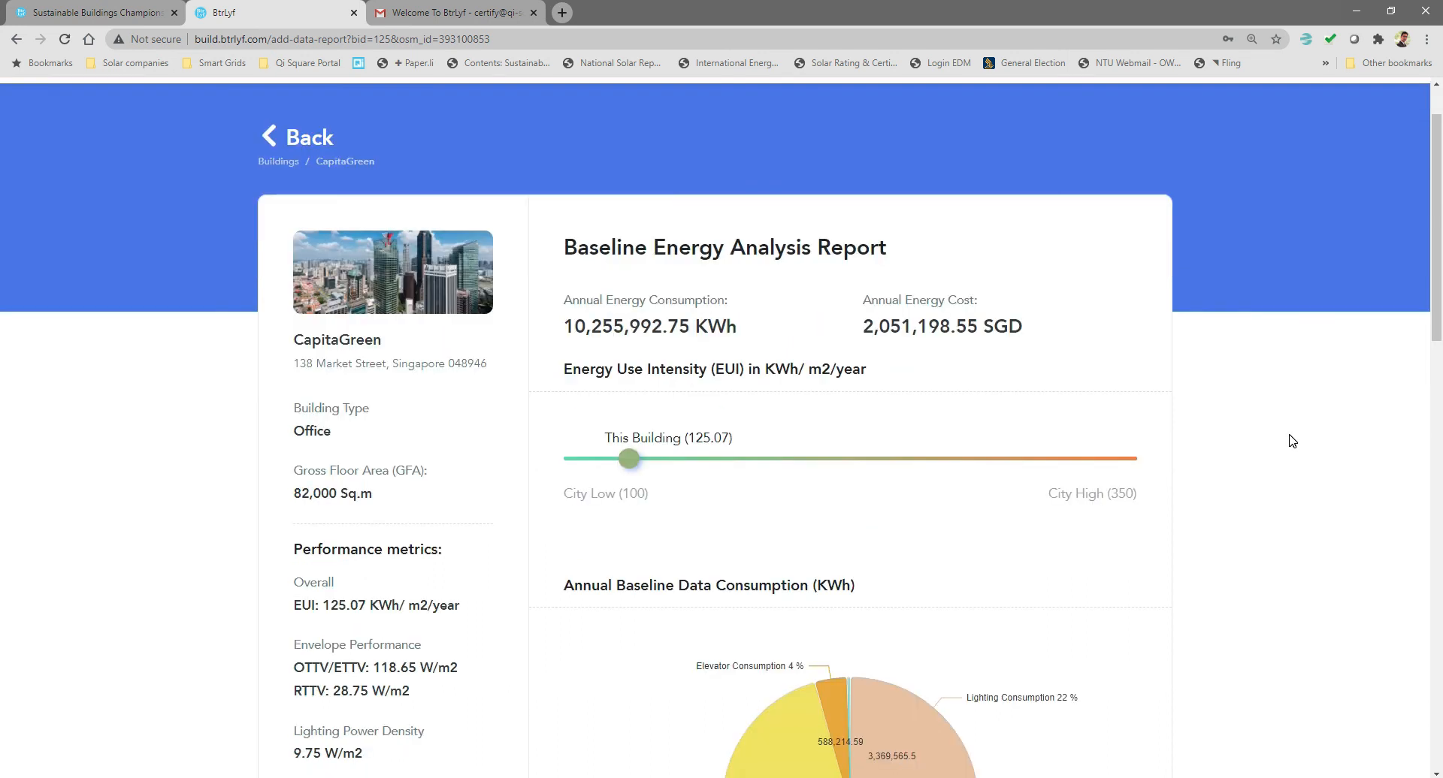
scroll(1291, 441, down, 1)
scroll(1290, 439, up, 2)
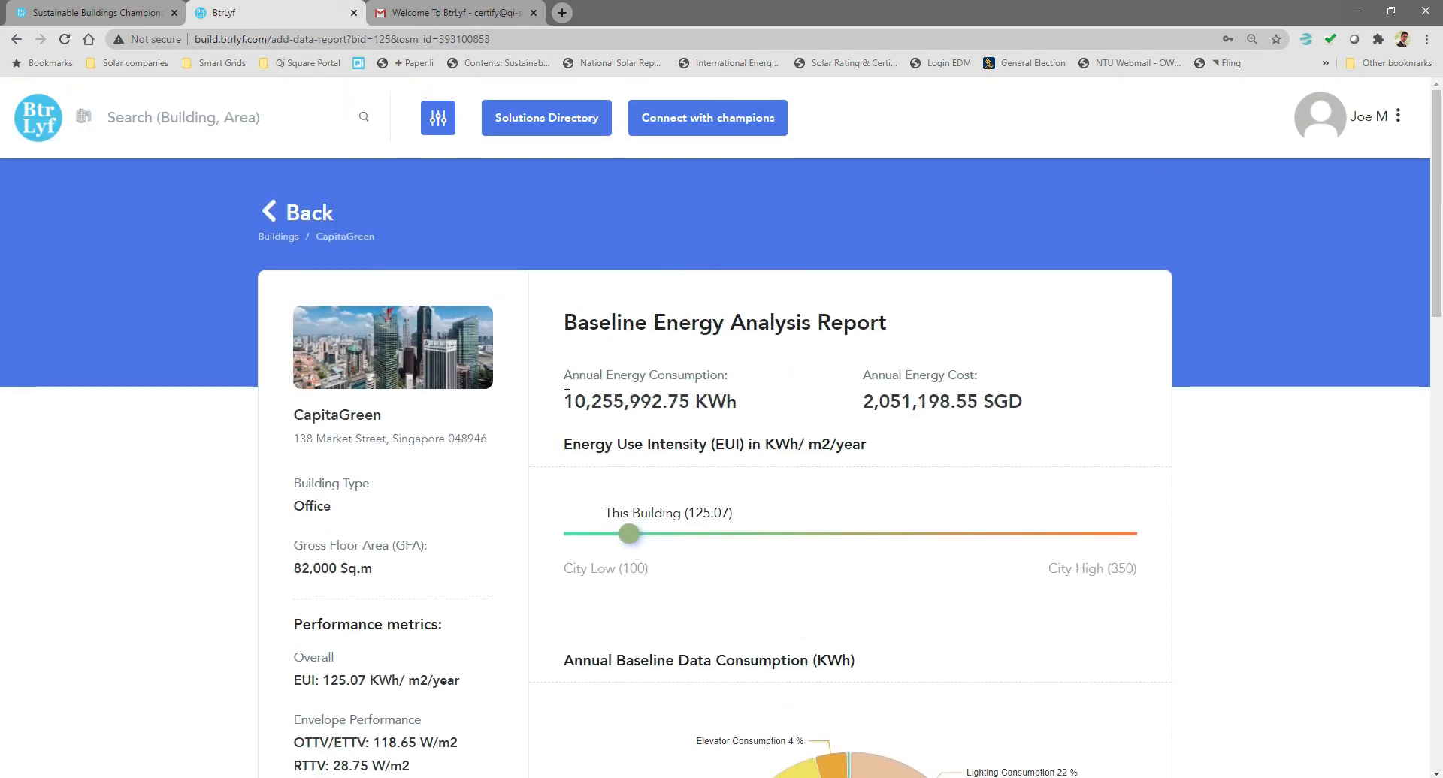
Step: Return from the report to the building's overview data and review the project details and area percentages
click(304, 214)
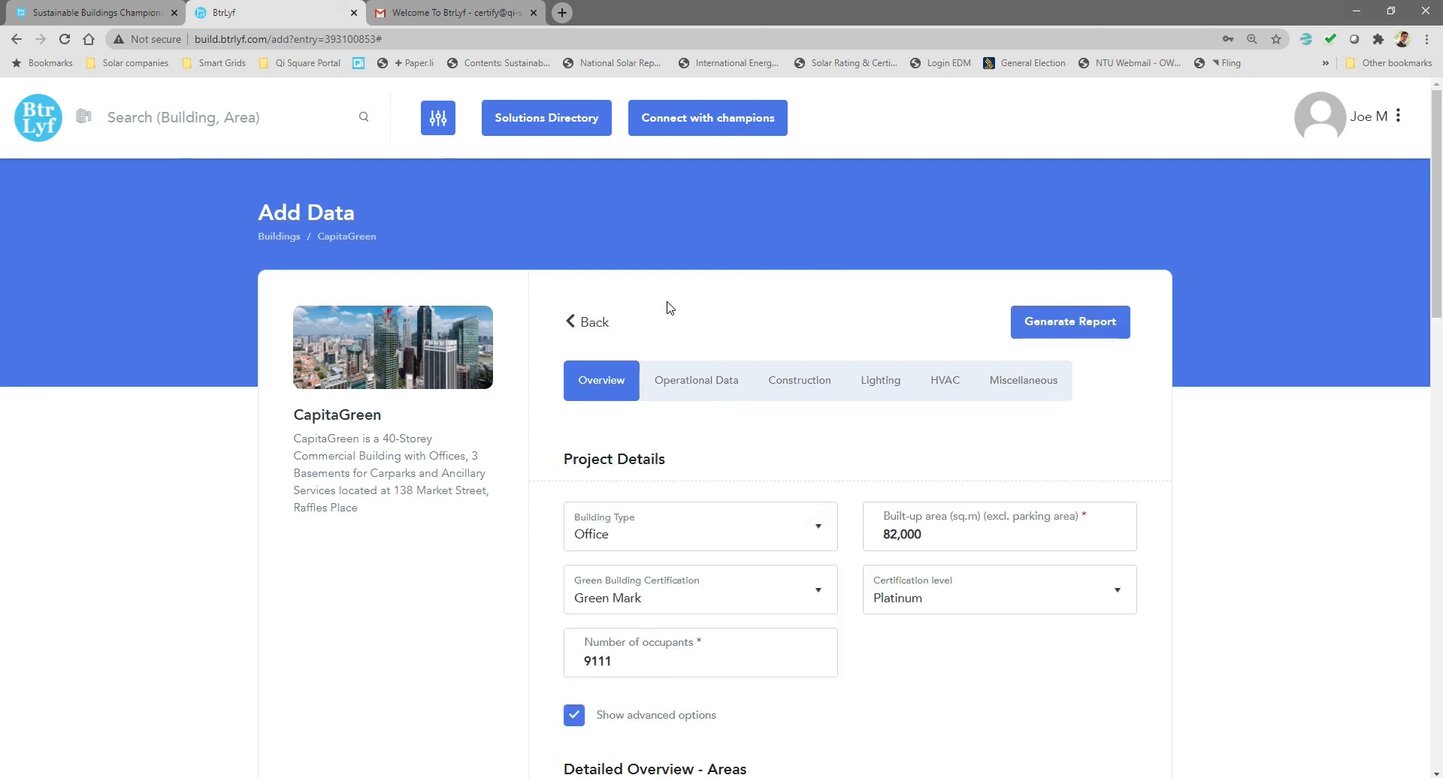
scroll(668, 308, down, 3)
scroll(811, 376, down, 2)
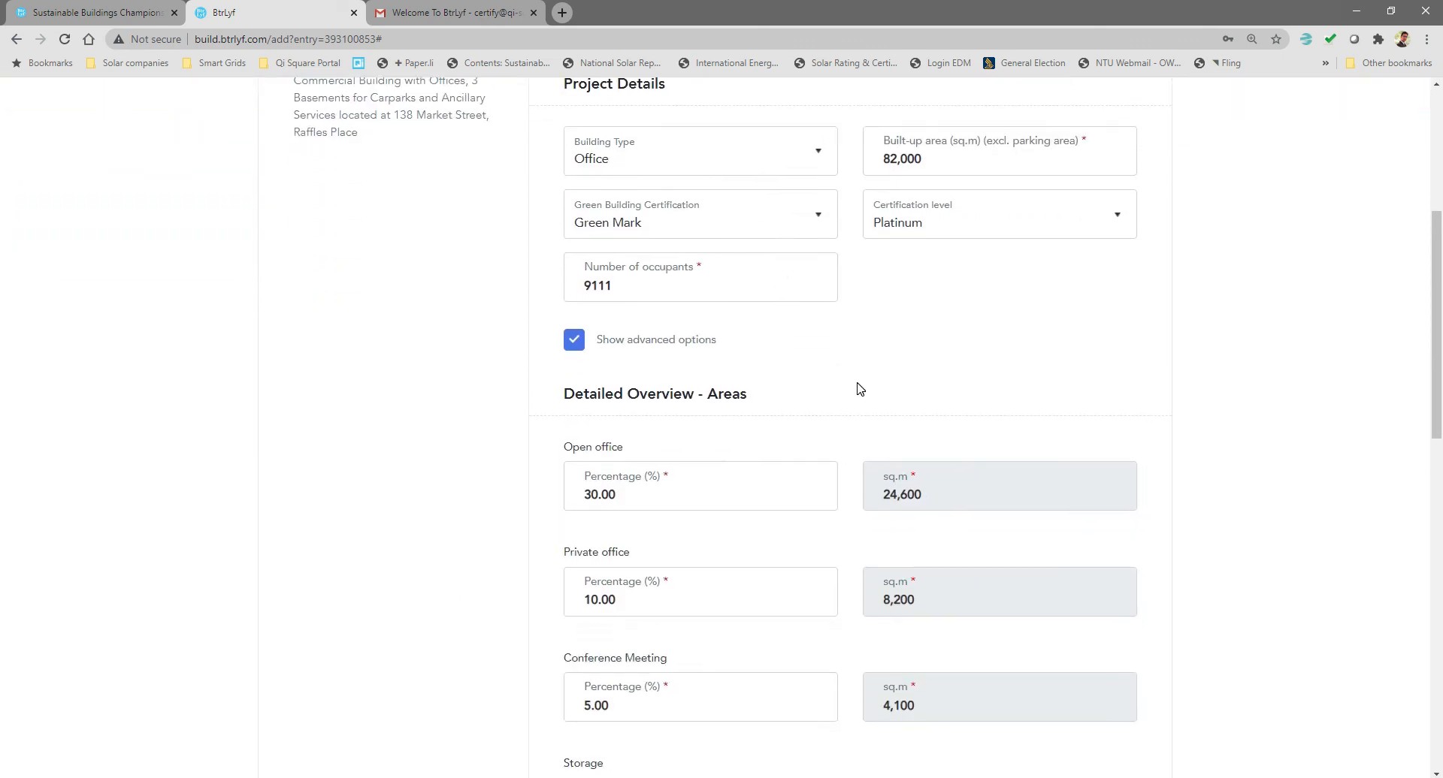
Step: Switch from the overview to CapitaGreen's construction data and review the construction details
scroll(857, 389, up, 5)
click(795, 383)
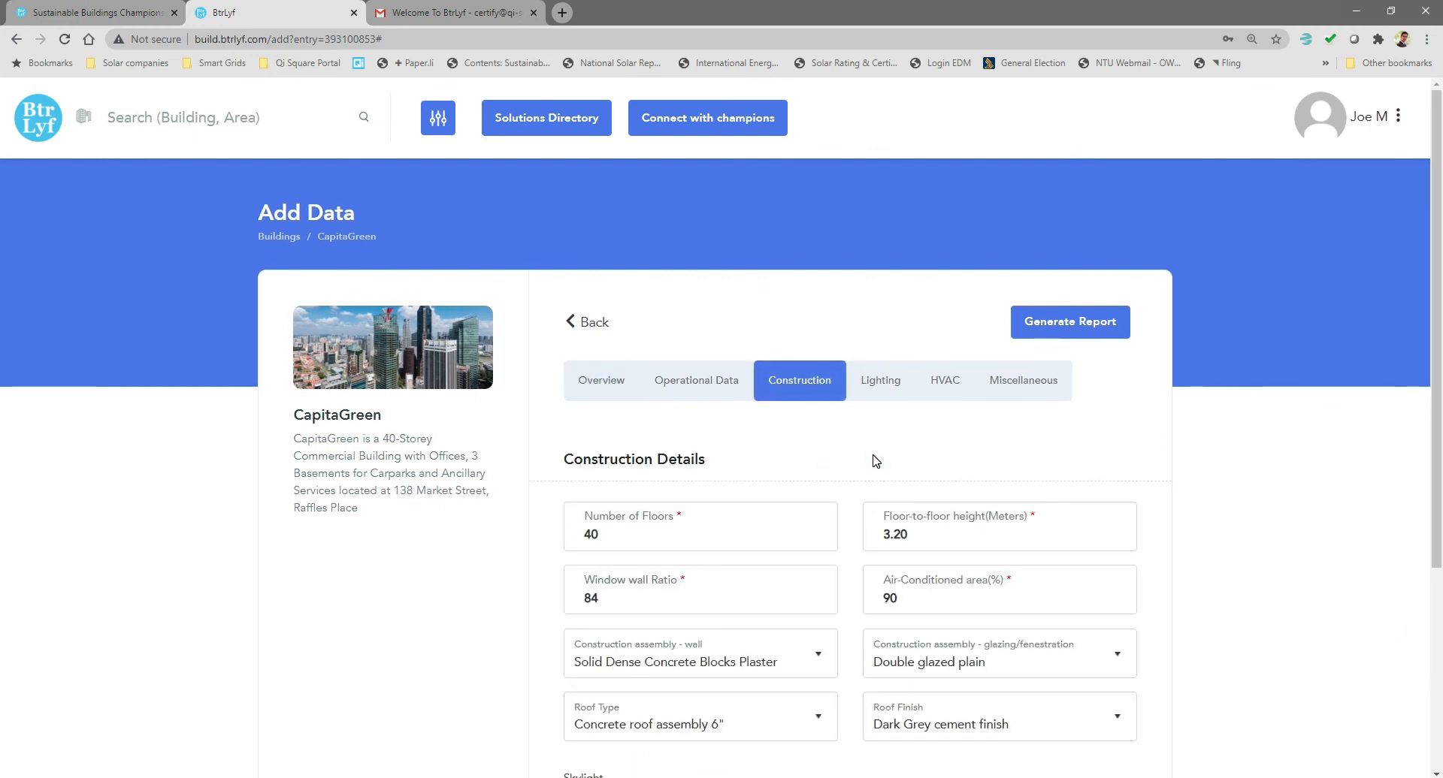
scroll(873, 461, down, 2)
scroll(873, 461, up, 2)
Step: Go back to CapitaGreen on the map, open its simulation, and review the savings, investment, payback and suggested attribute values
click(360, 237)
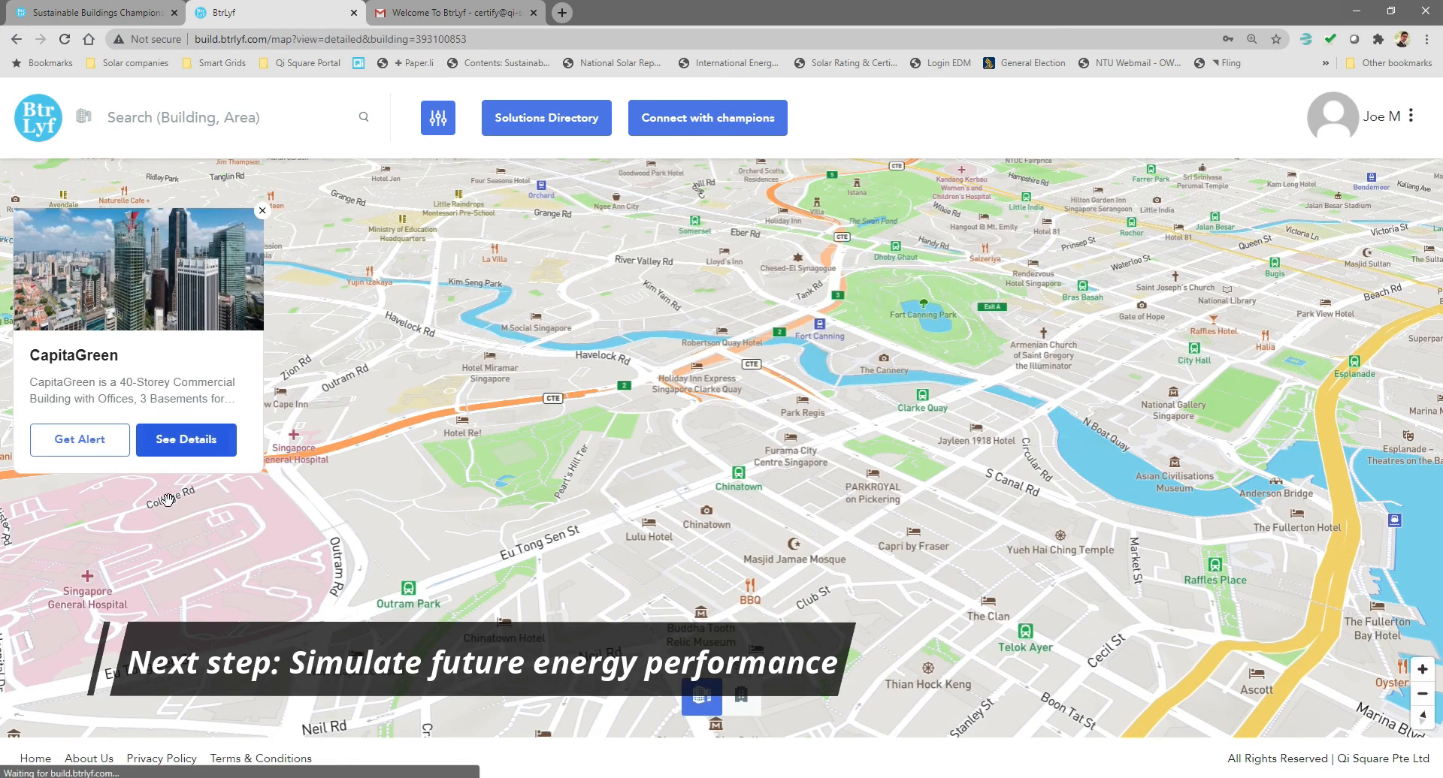
click(111, 517)
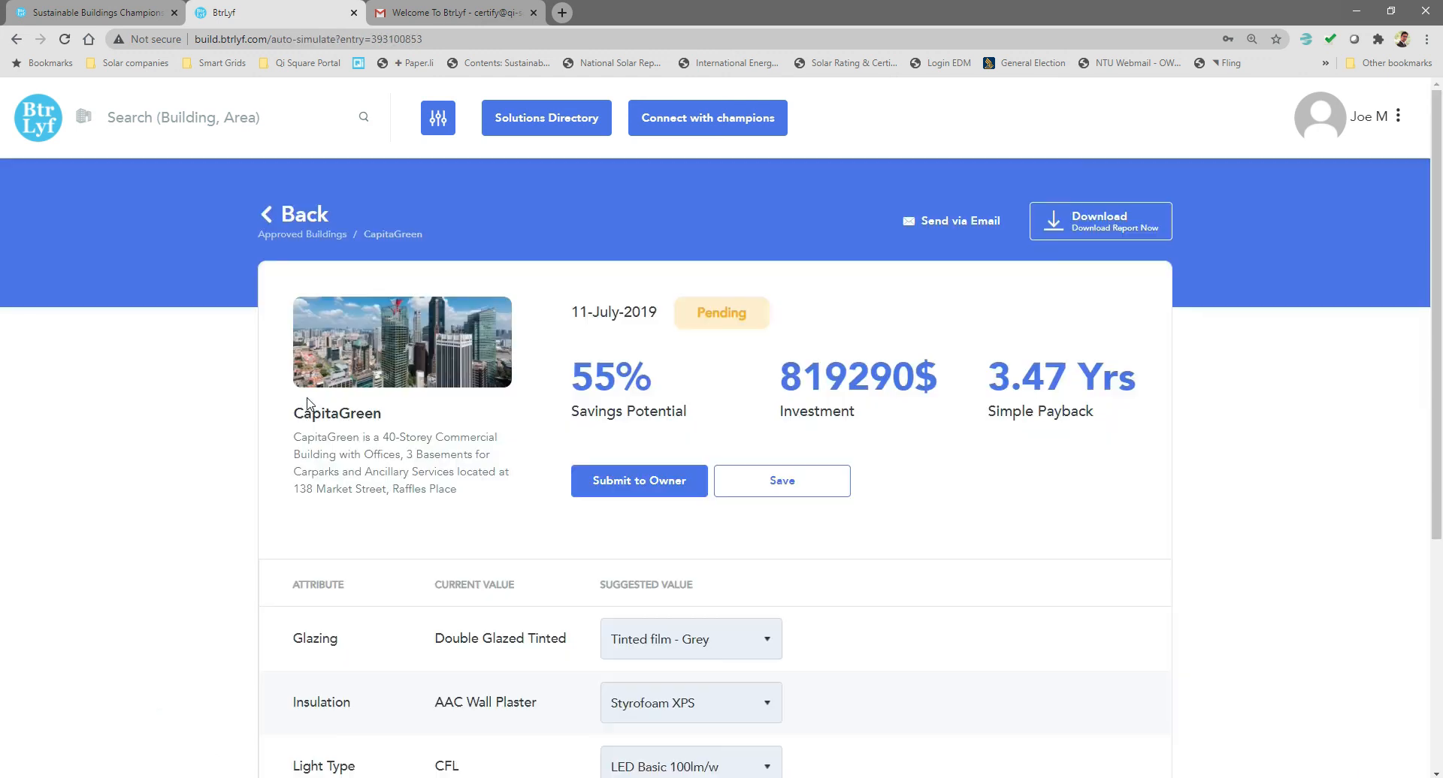
scroll(425, 448, down, 3)
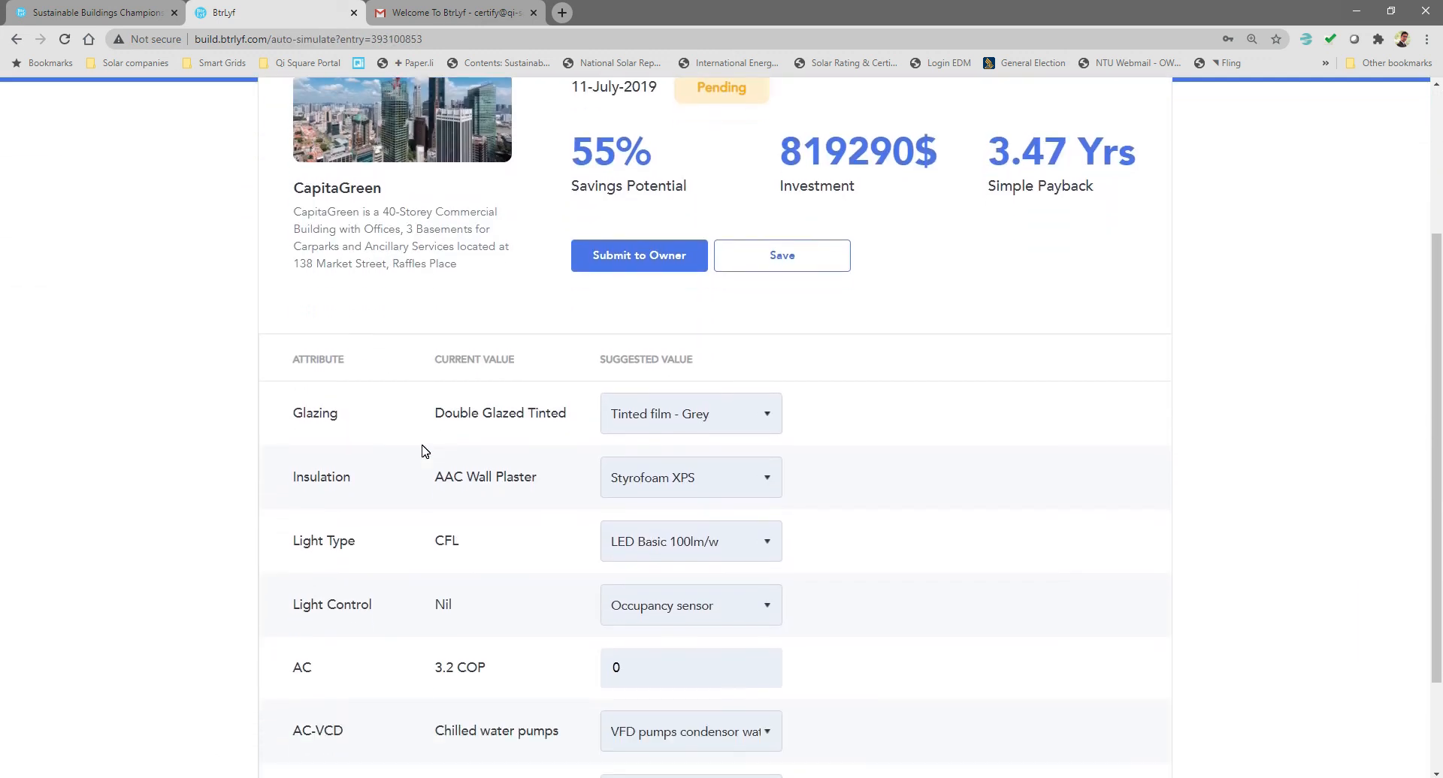
scroll(426, 451, up, 3)
scroll(426, 451, down, 3)
scroll(425, 449, down, 2)
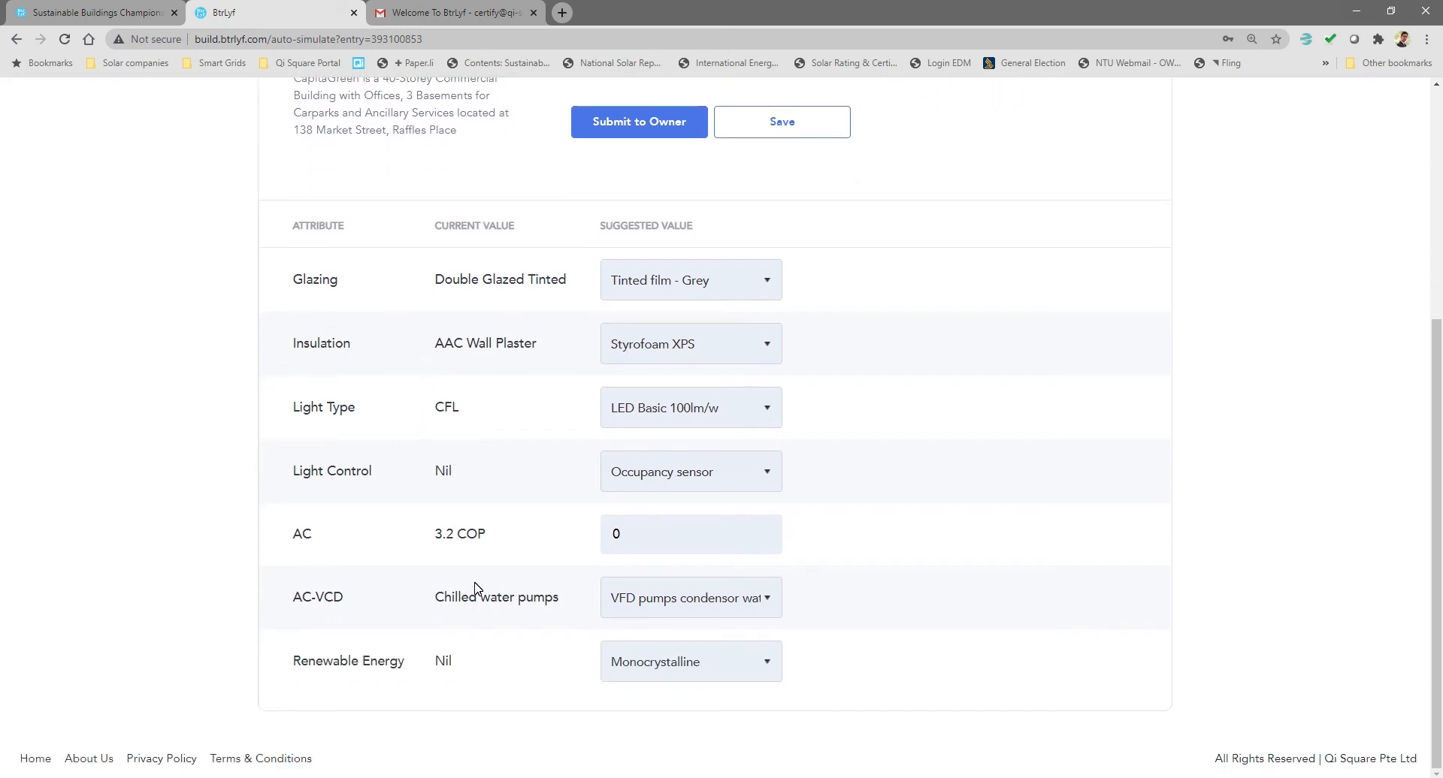
scroll(497, 599, up, 5)
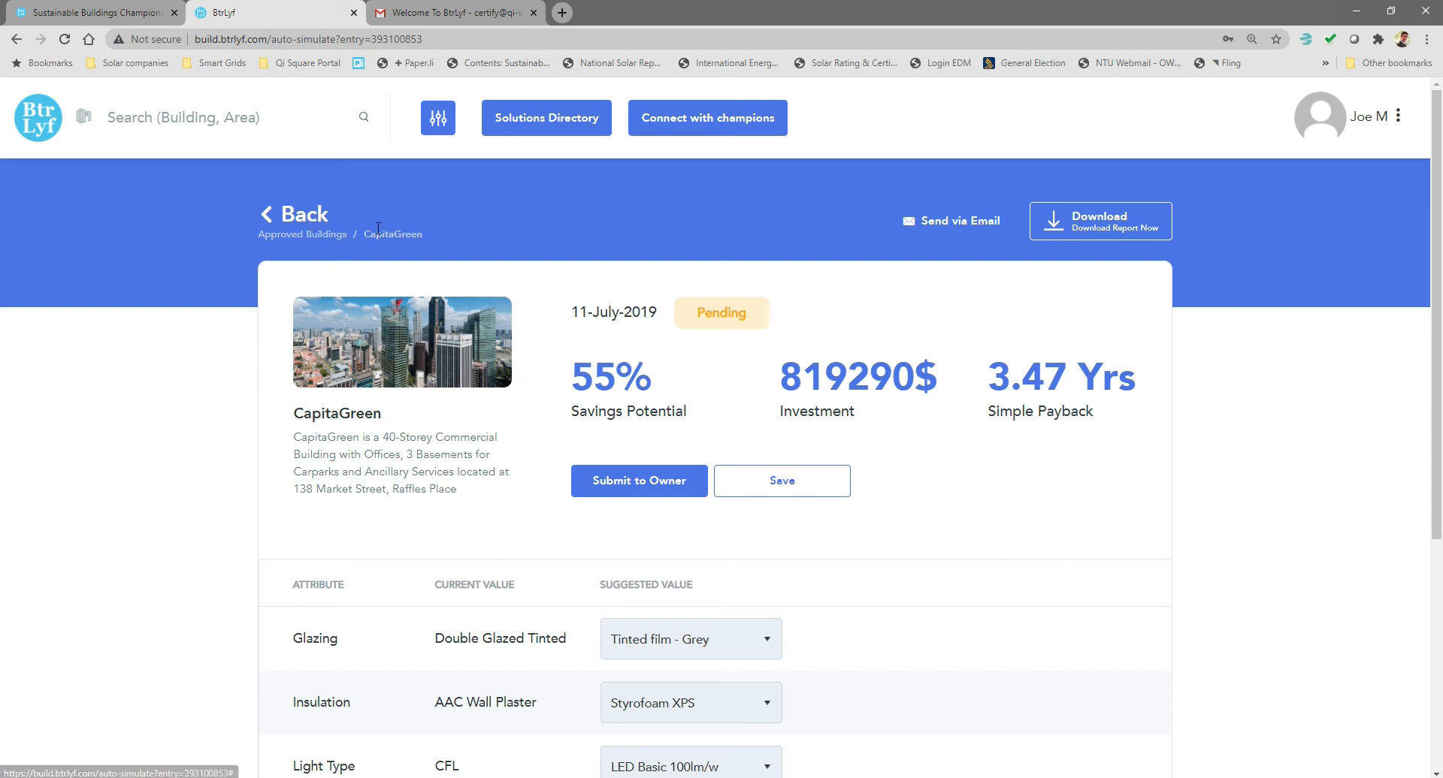
Step: Leave the simulation for the 3D city map, look over the surrounding buildings, and return to the BtrLyf home page
click(304, 218)
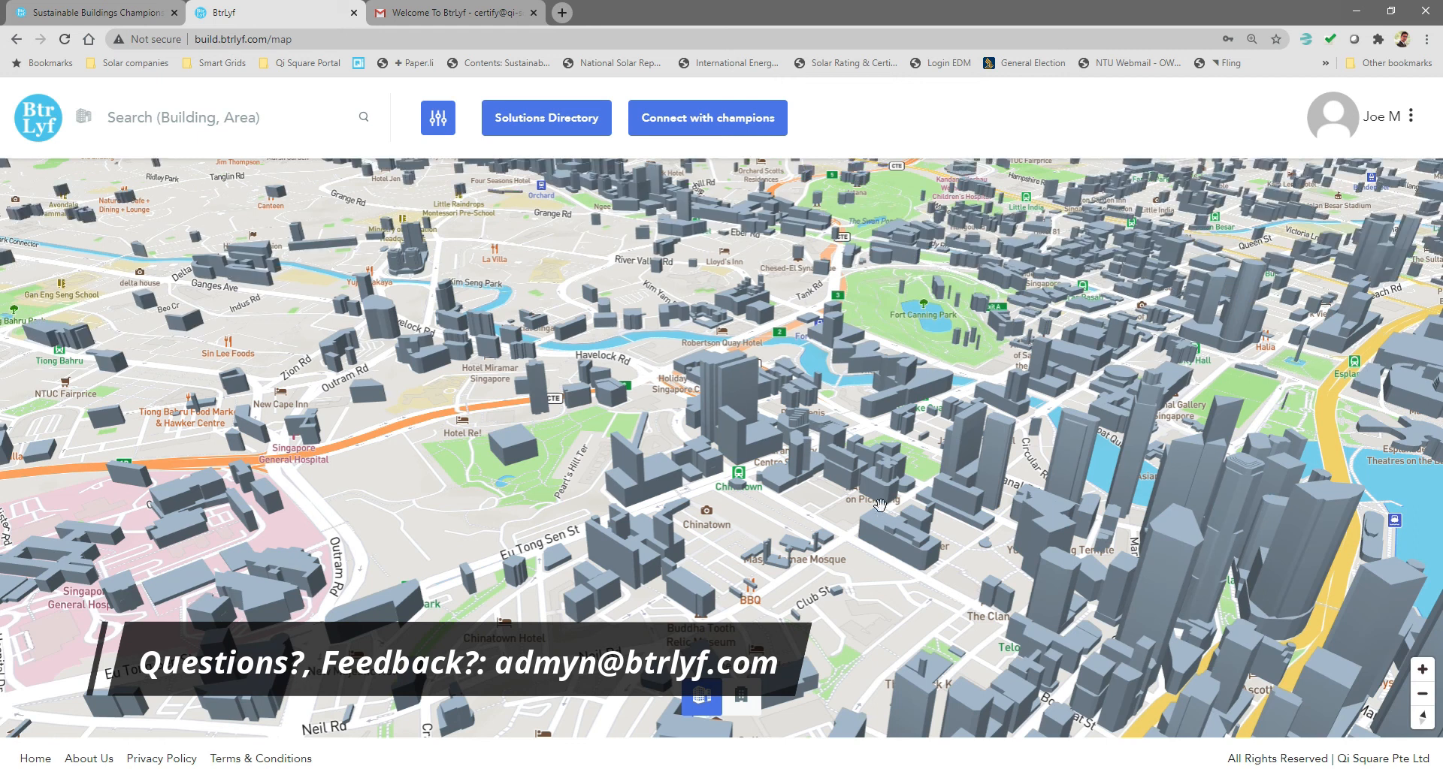
drag(887, 614, 743, 523)
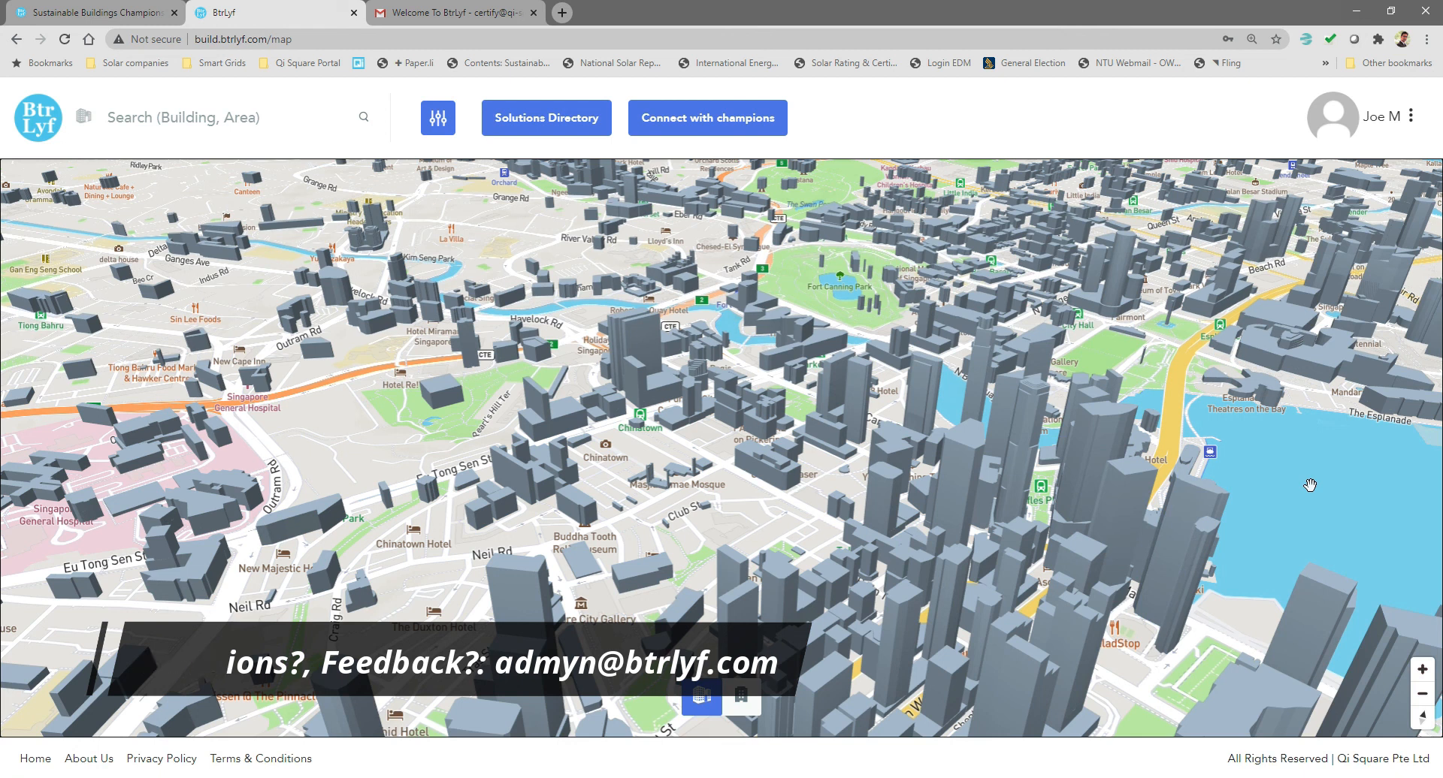
click(35, 122)
scroll(724, 511, down, 2)
scroll(723, 512, up, 2)
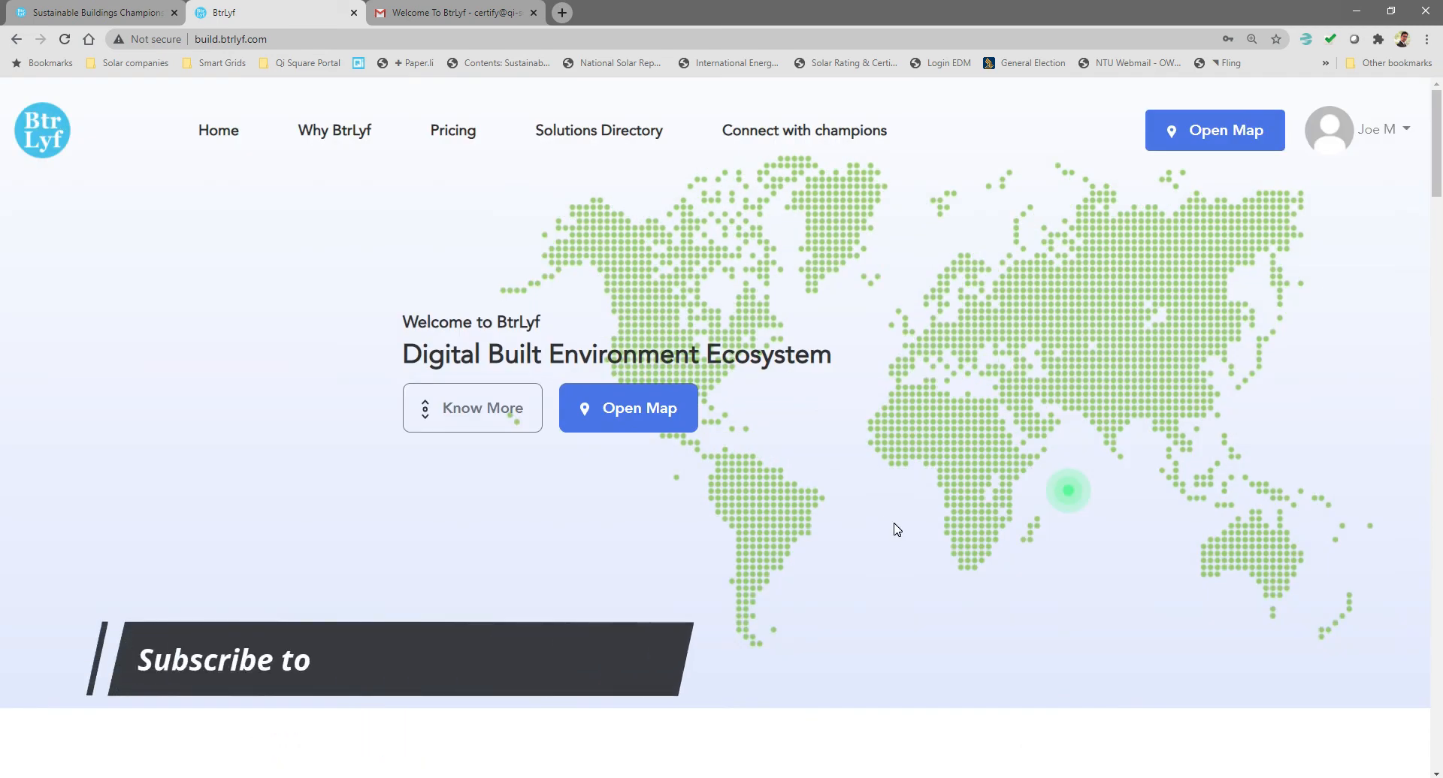